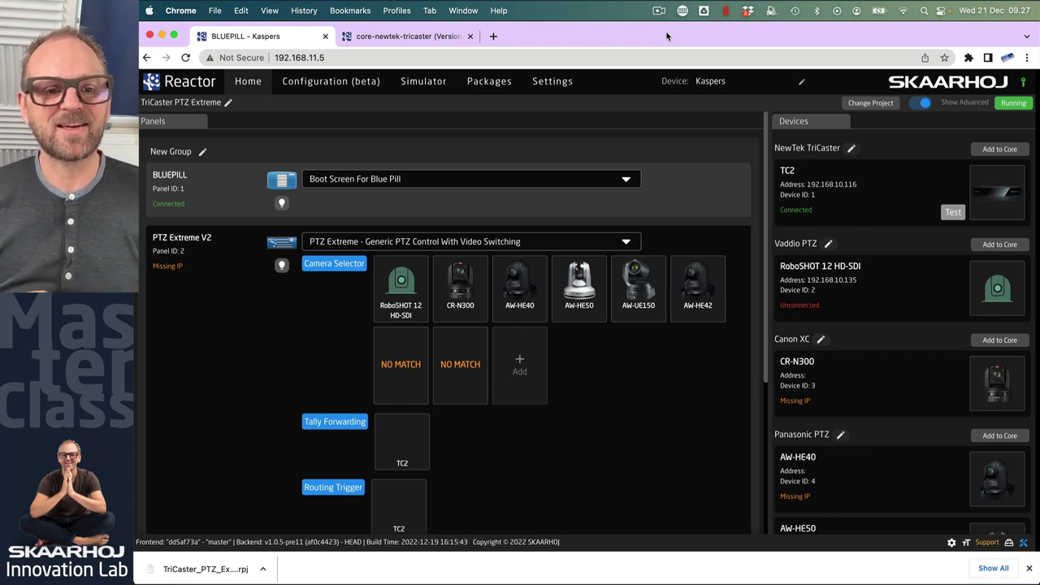
Step: Create a new project named "PTZ FLy TriCaster" in Normal mode, save its details and activate it
left_click(870, 103)
left_click(298, 485)
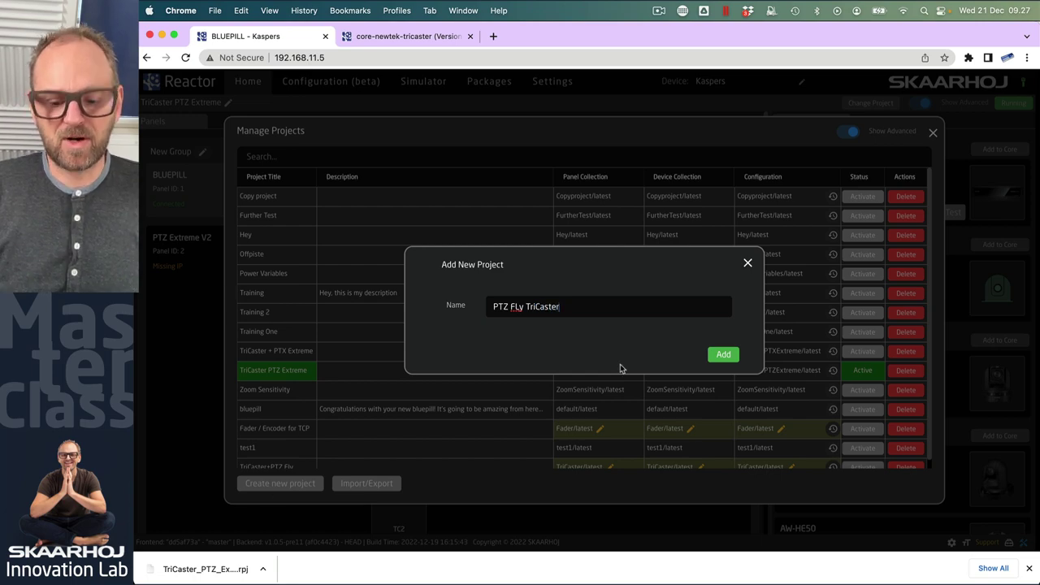
left_click(723, 354)
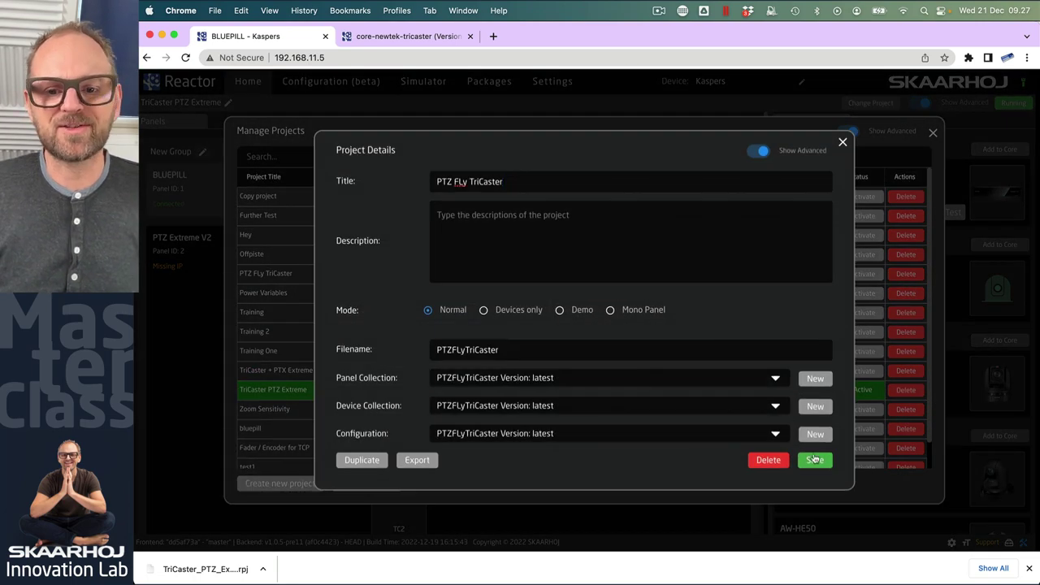
left_click(815, 461)
left_click(704, 341)
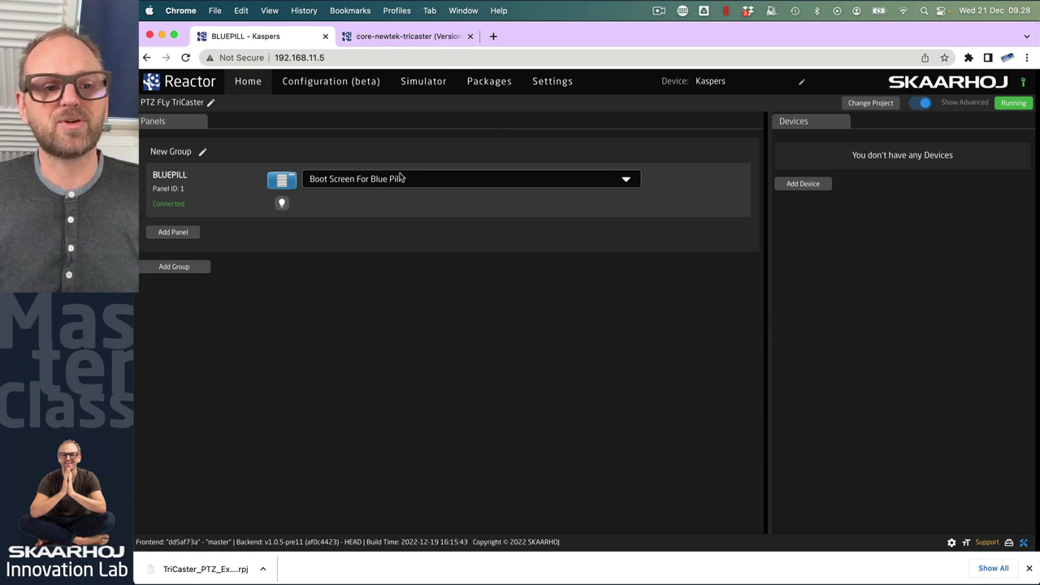
Step: Add a PTZ Fly panel manually to New Group and check its layout in the simulator
left_click(173, 232)
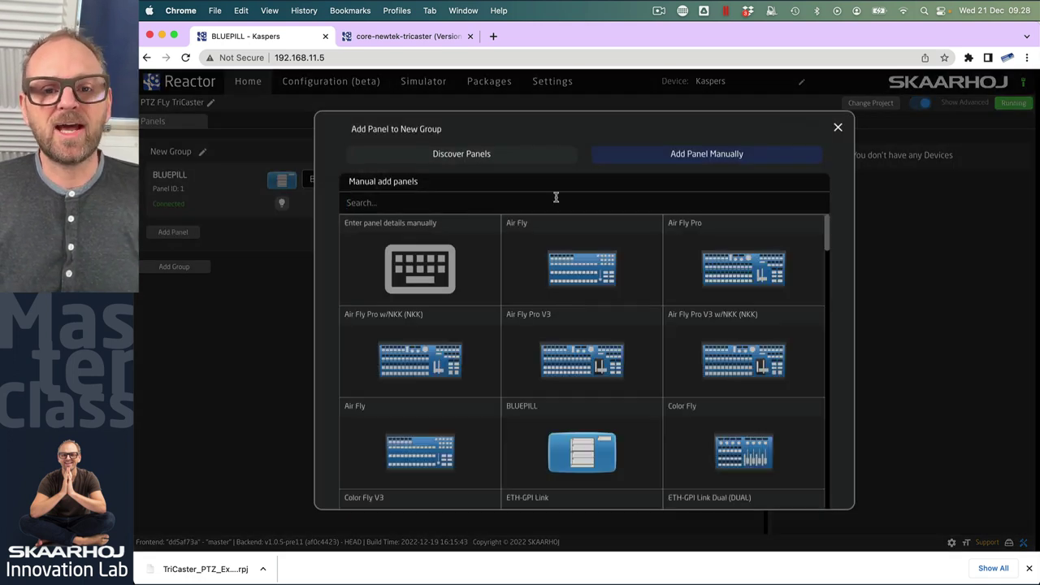
type("ptz fly")
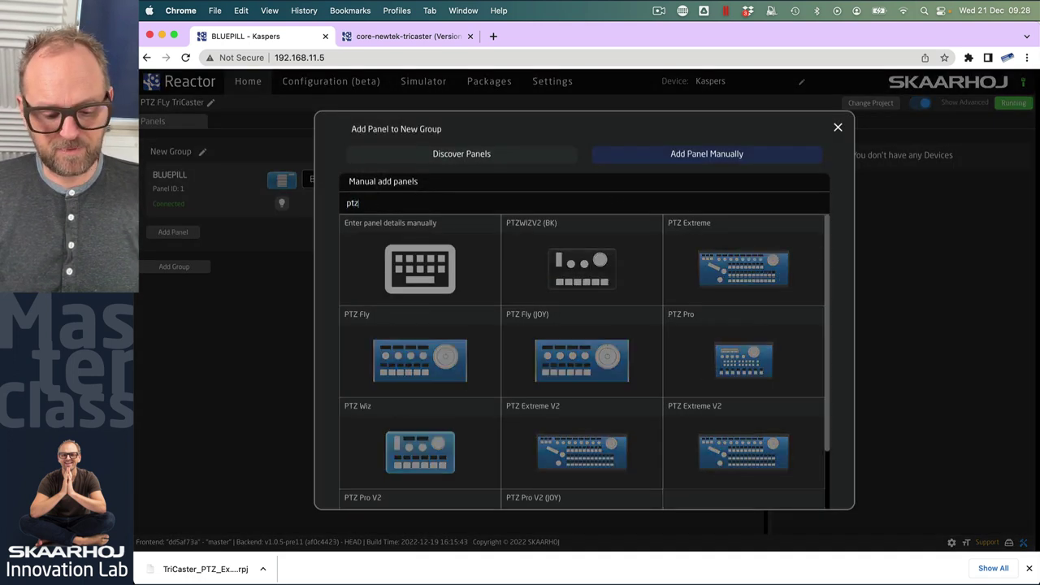
left_click(606, 278)
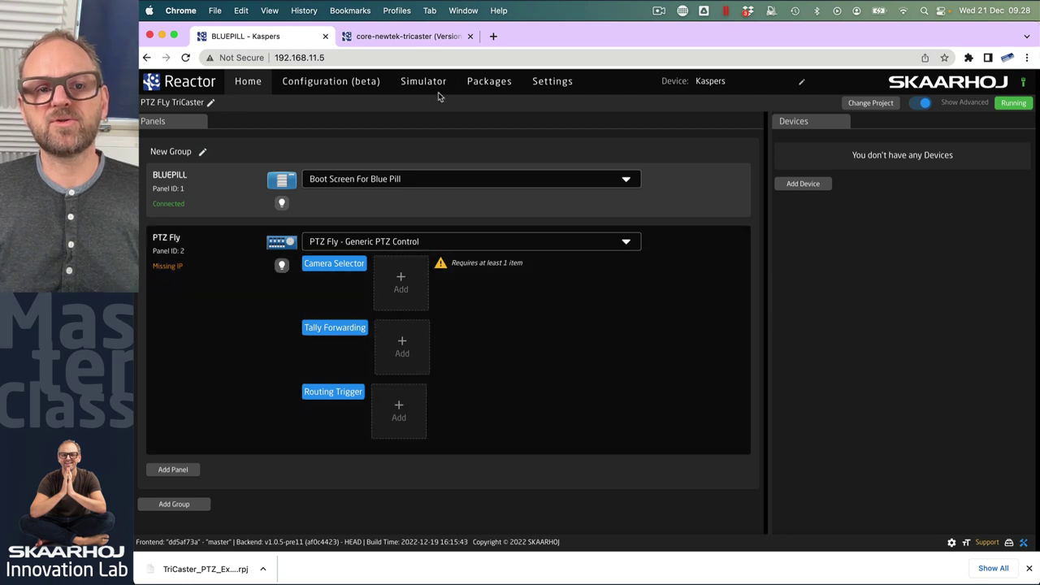
left_click(424, 81)
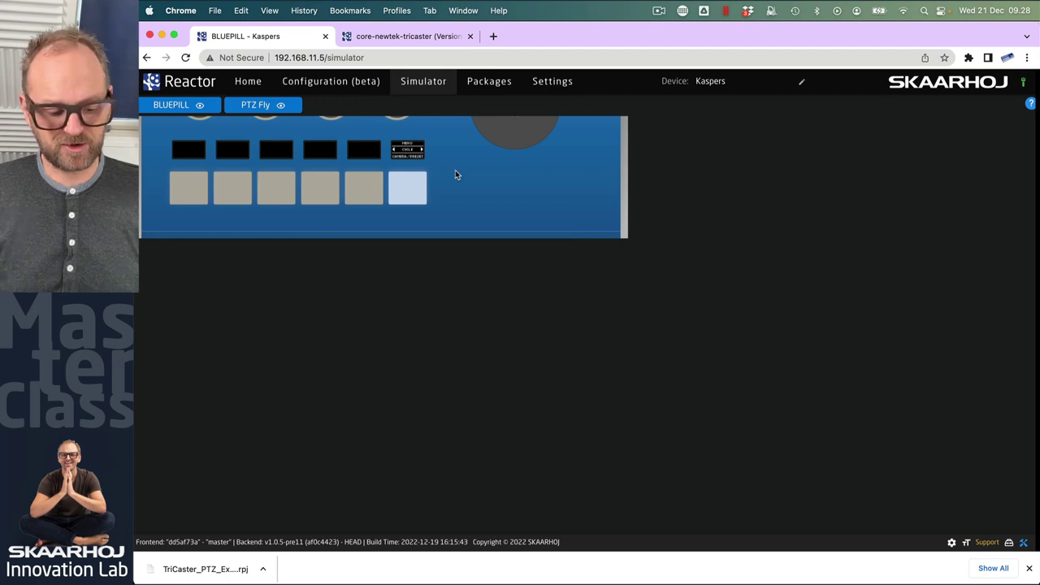
scroll(463, 244, "up", 3)
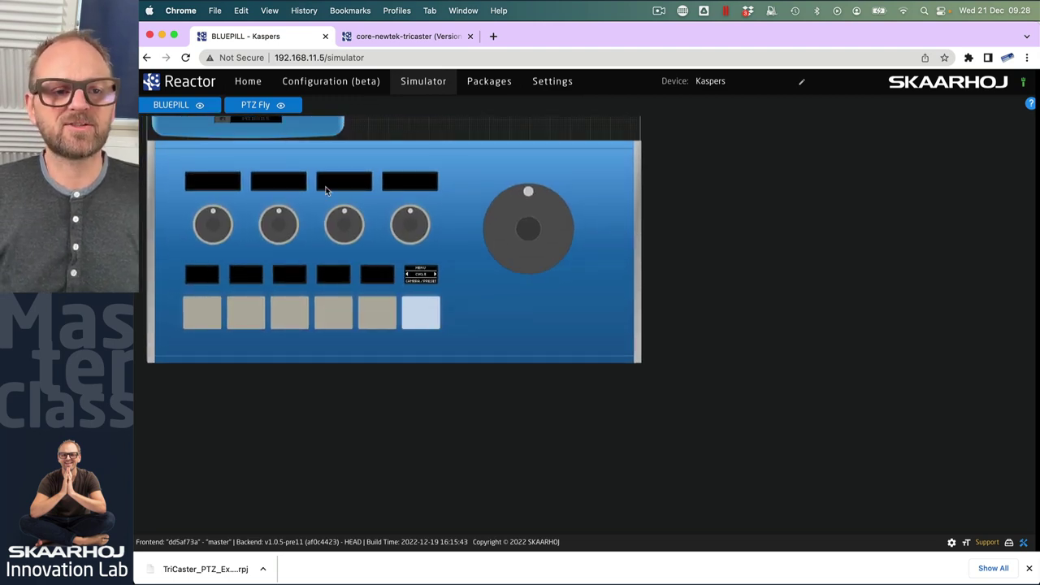
left_click(244, 81)
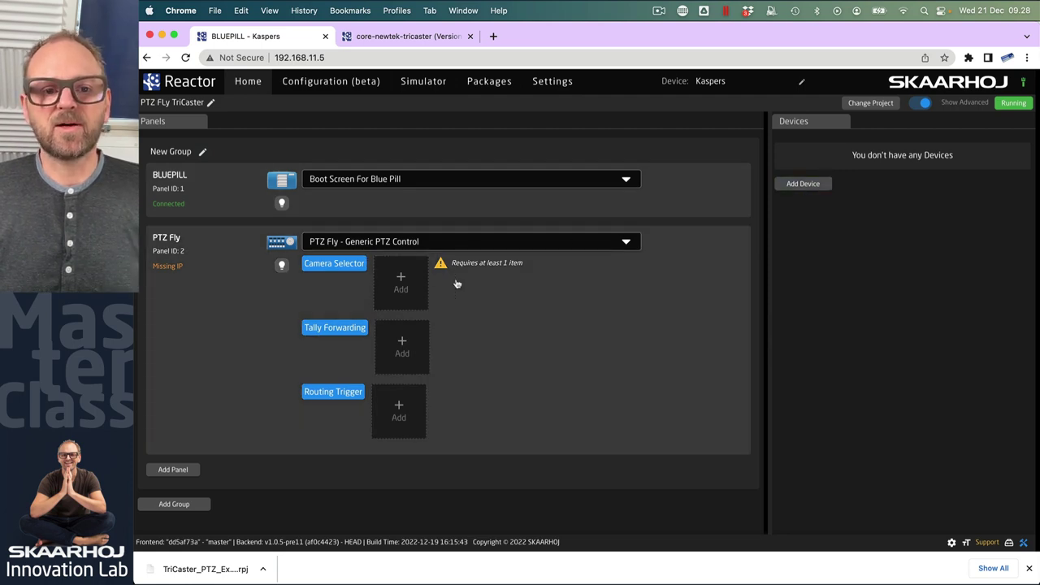
Step: Add the discovered RoboSHOT 30E NDI camera from the network to the PTZ Fly's Camera Selector
left_click(400, 282)
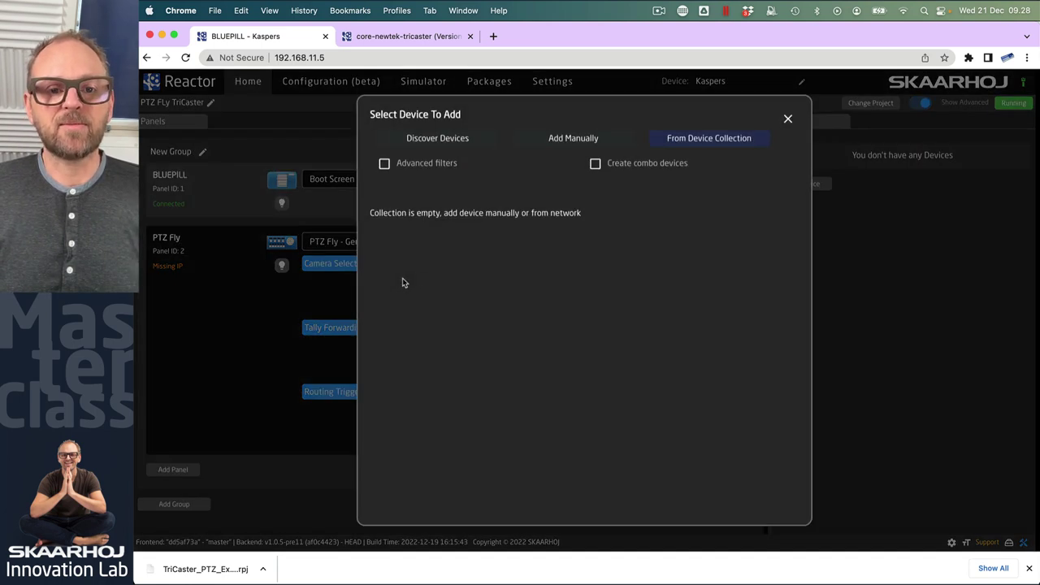
left_click(433, 141)
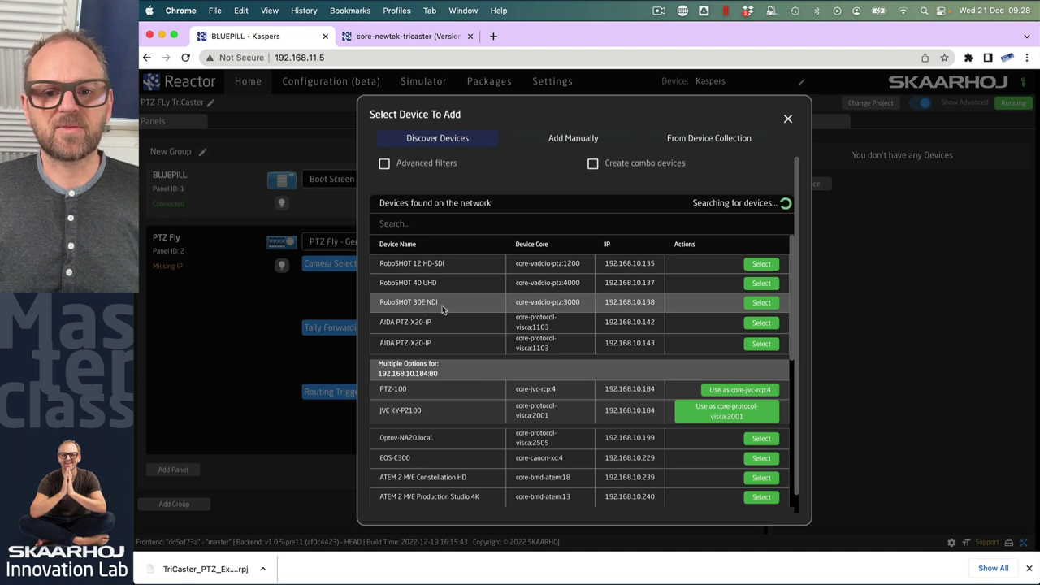
left_click(760, 303)
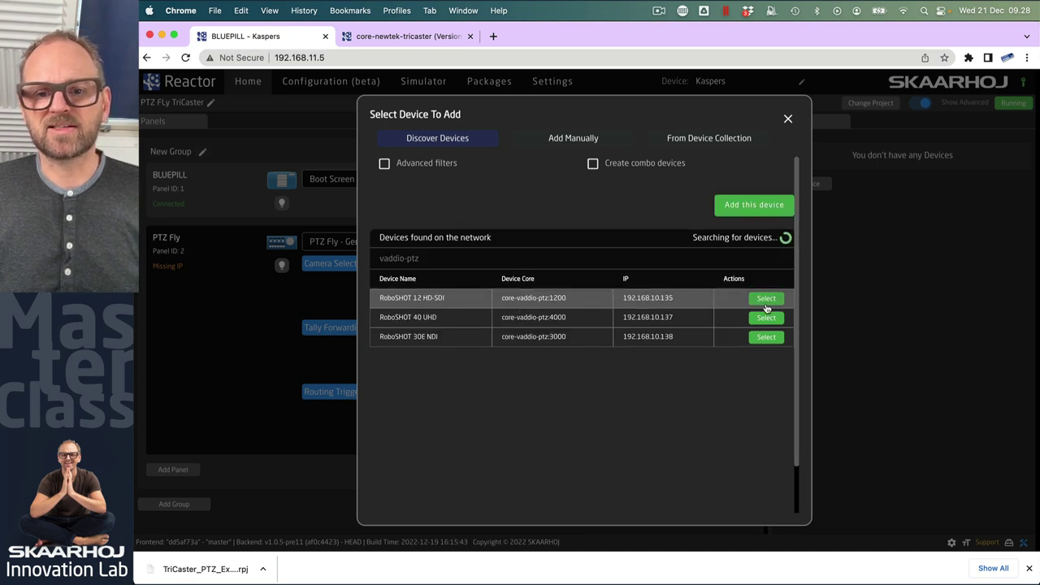
left_click(768, 204)
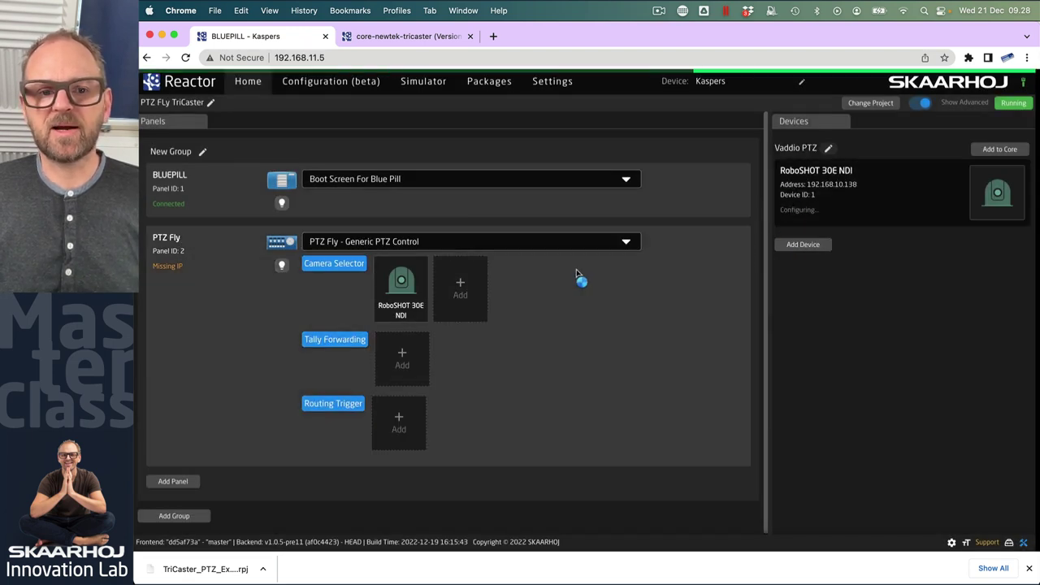
Step: Search the manual device list for sony and add a Sony BRC-H900 to the Camera Selector
left_click(460, 286)
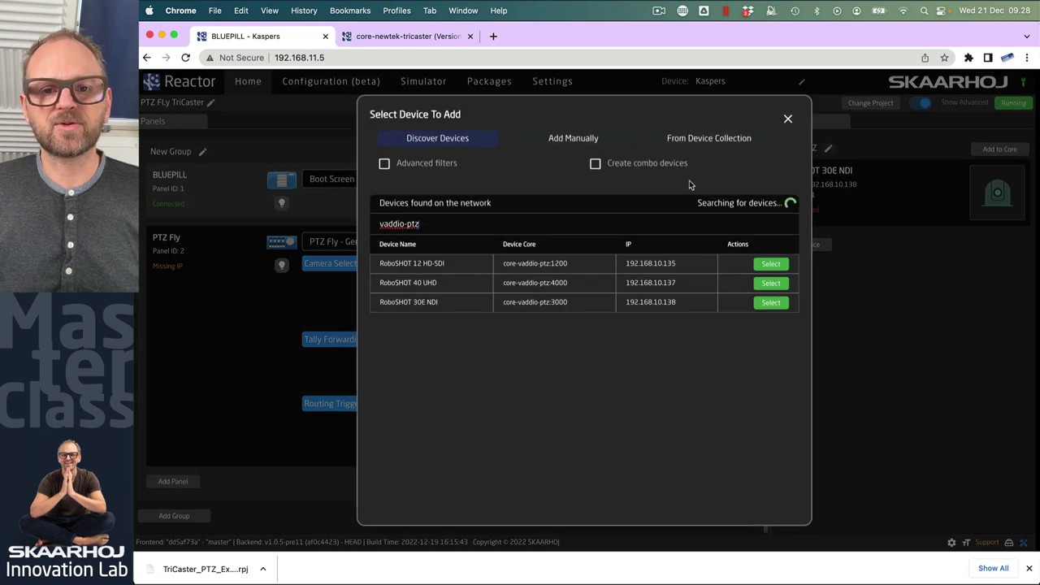
left_click(727, 141)
triple_click(473, 214)
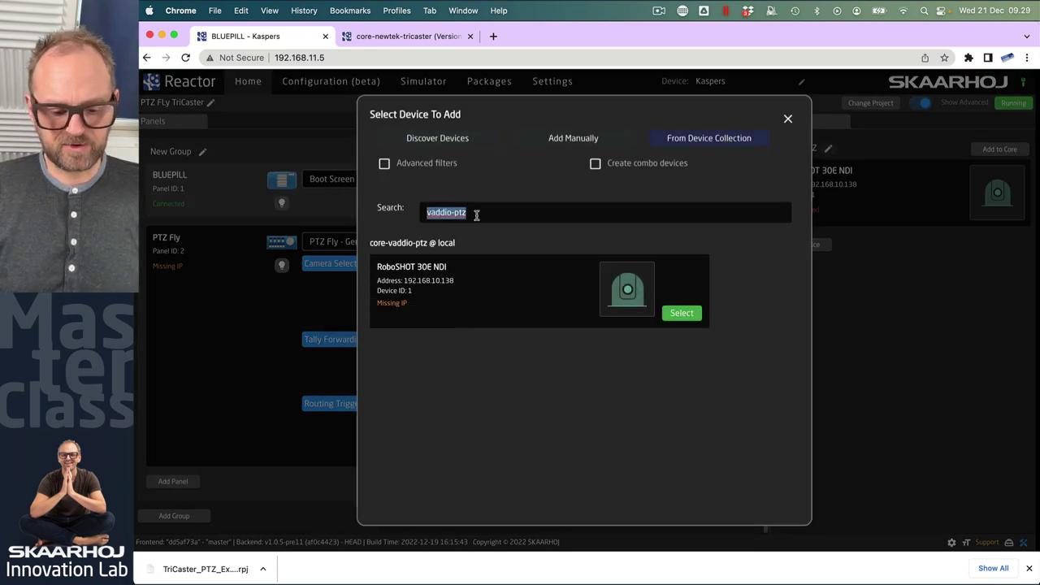
type("sony")
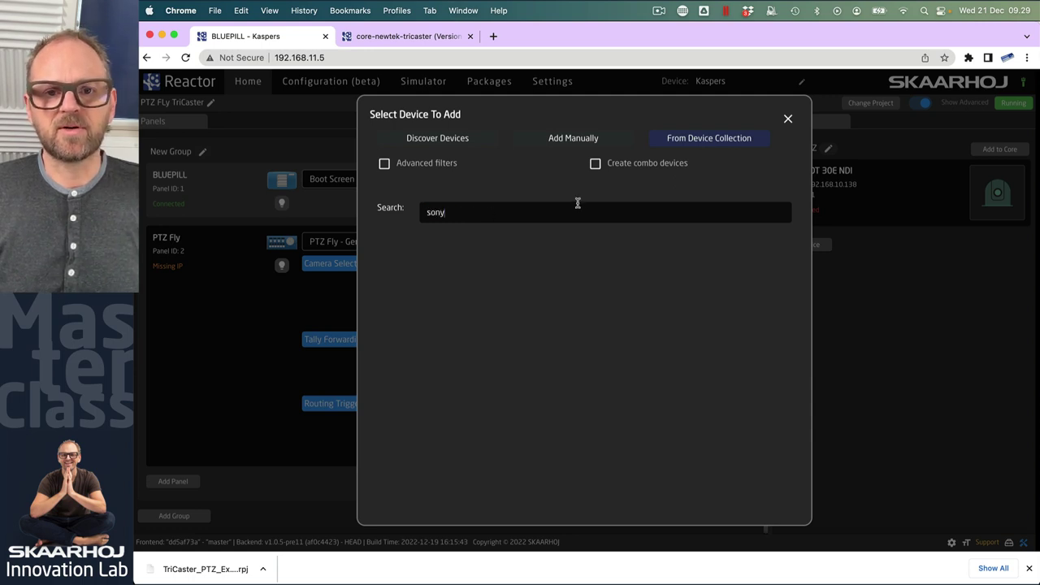
left_click(581, 144)
key("super+a")
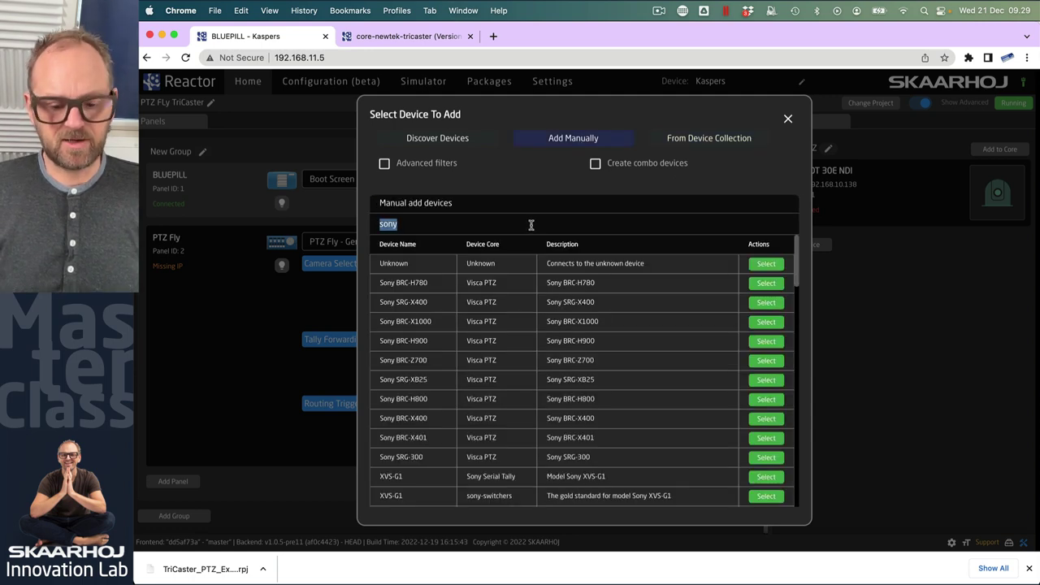
type("sony")
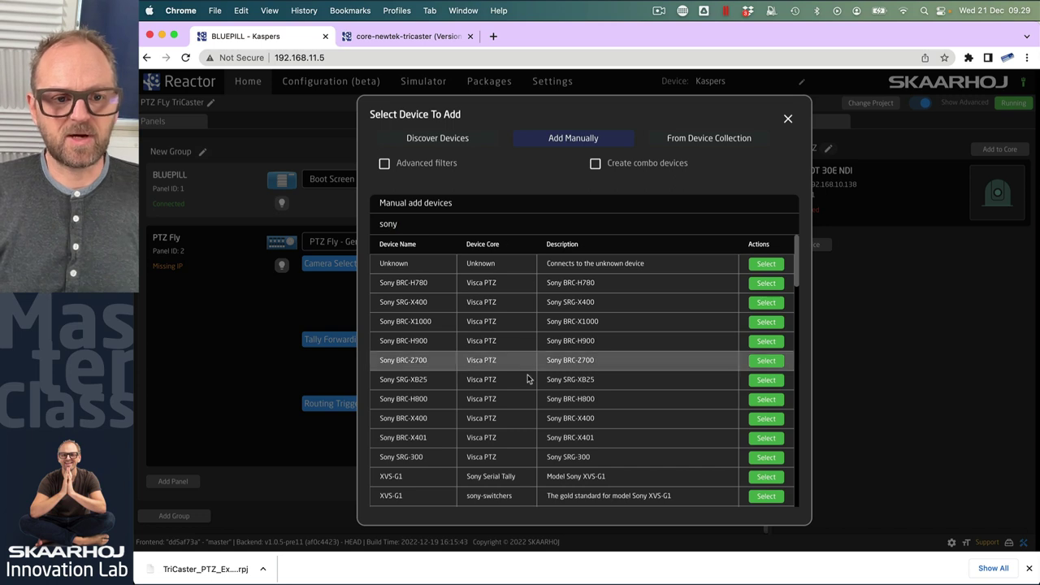
scroll(459, 460, "down", 2)
scroll(457, 461, "up", 3)
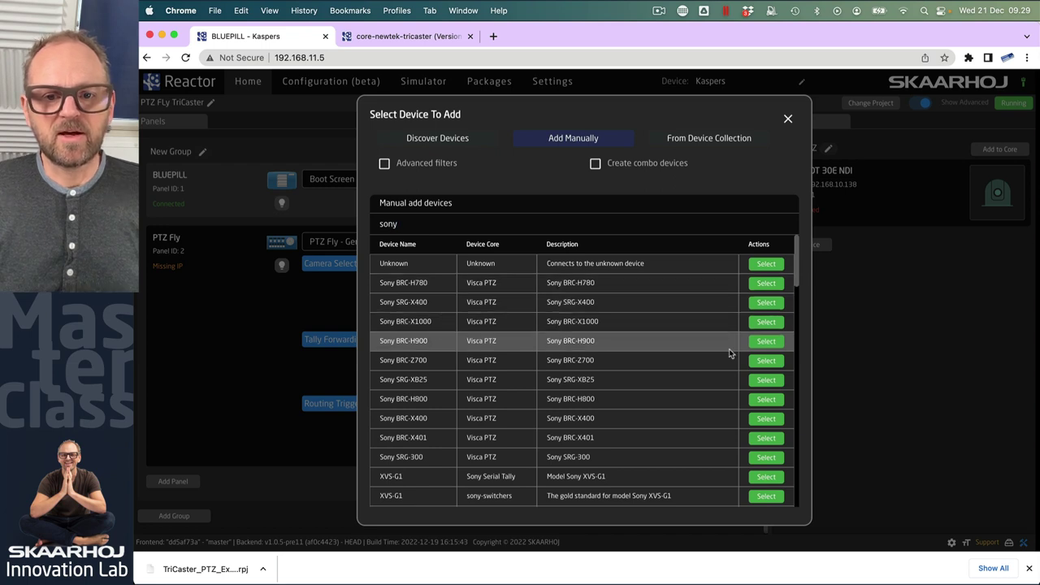
left_click(764, 344)
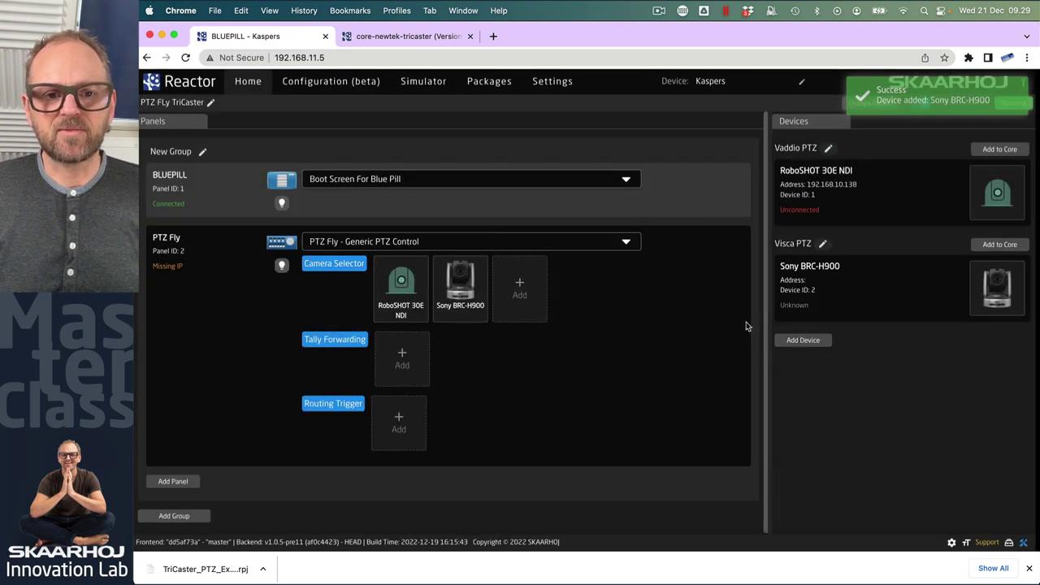
Step: Search the manual device list for Panasonic models and add three AW-UE70 cameras to the Camera Selector
left_click(520, 286)
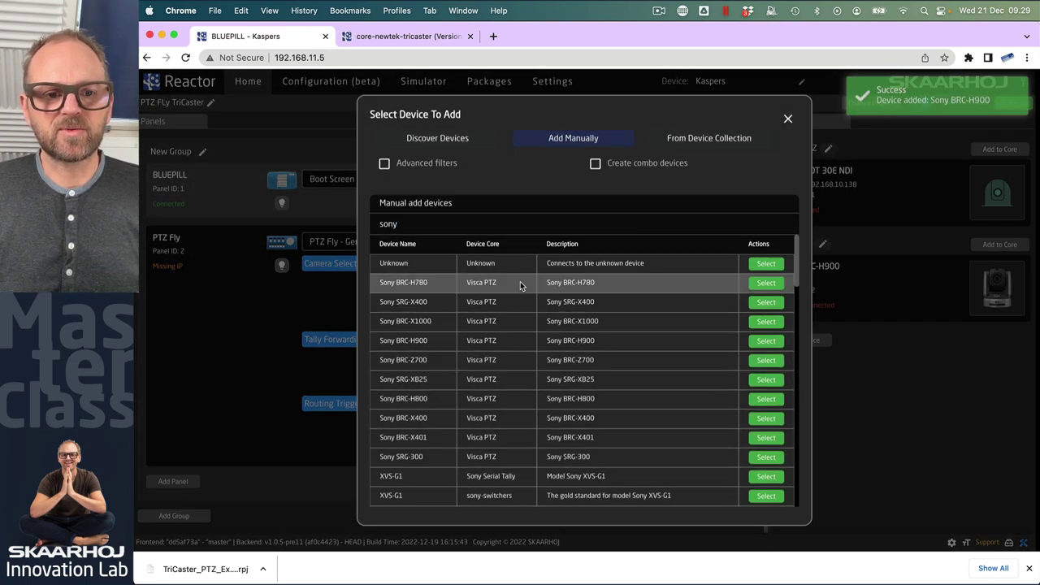
double_click(484, 223)
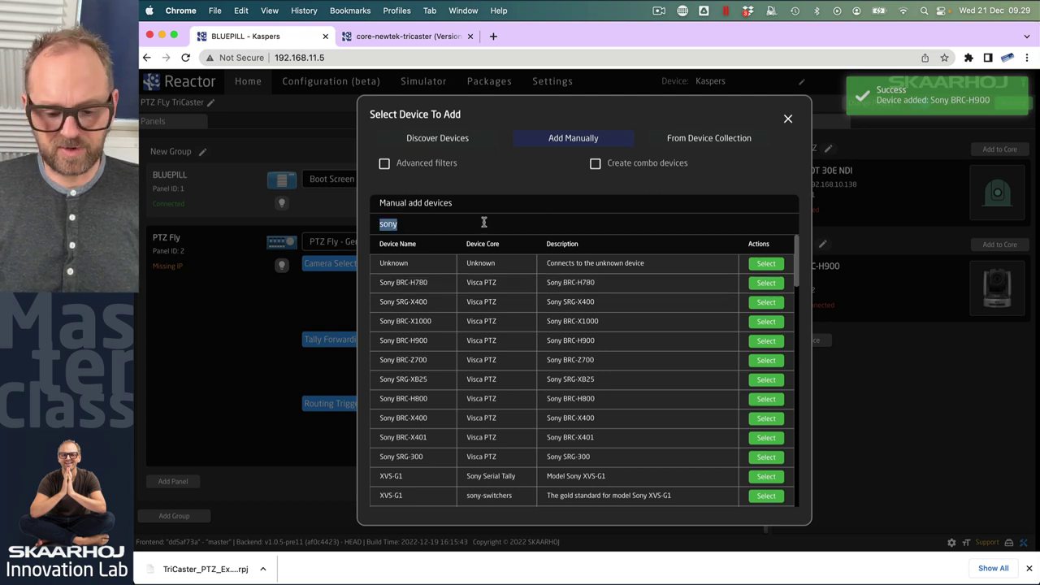
type("panas")
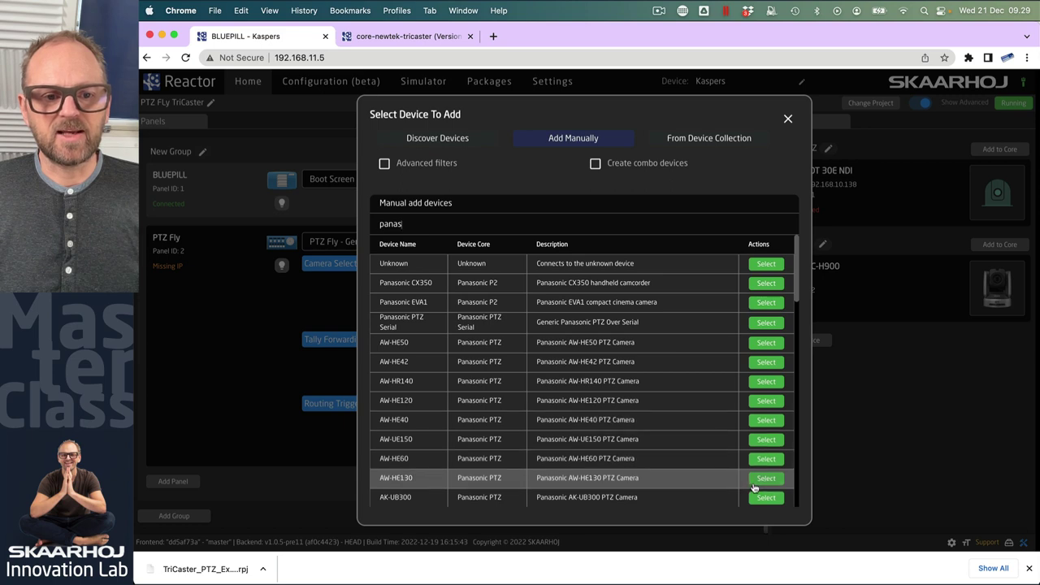
scroll(648, 435, "down", 3)
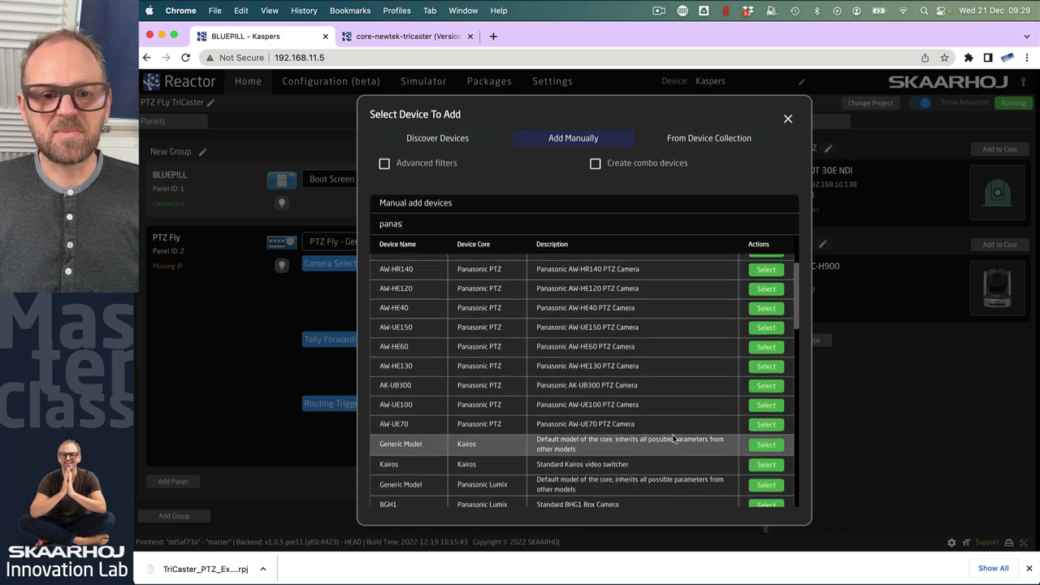
left_click(769, 428)
left_click(769, 429)
left_click(769, 428)
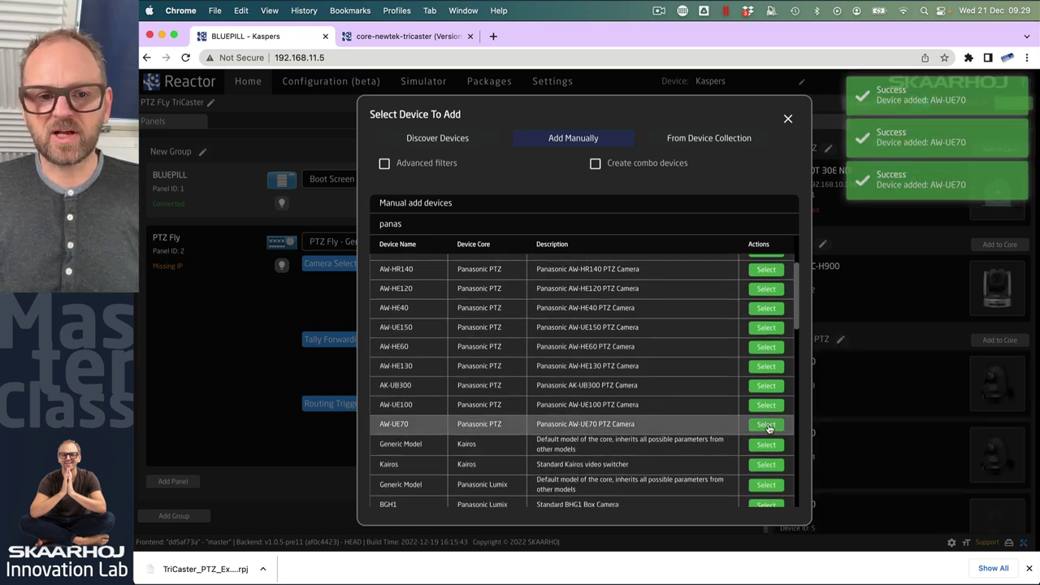
Step: Search the manual device list for canon, add two CR-N300 cameras and close the device selection
triple_click(513, 225)
type("canon")
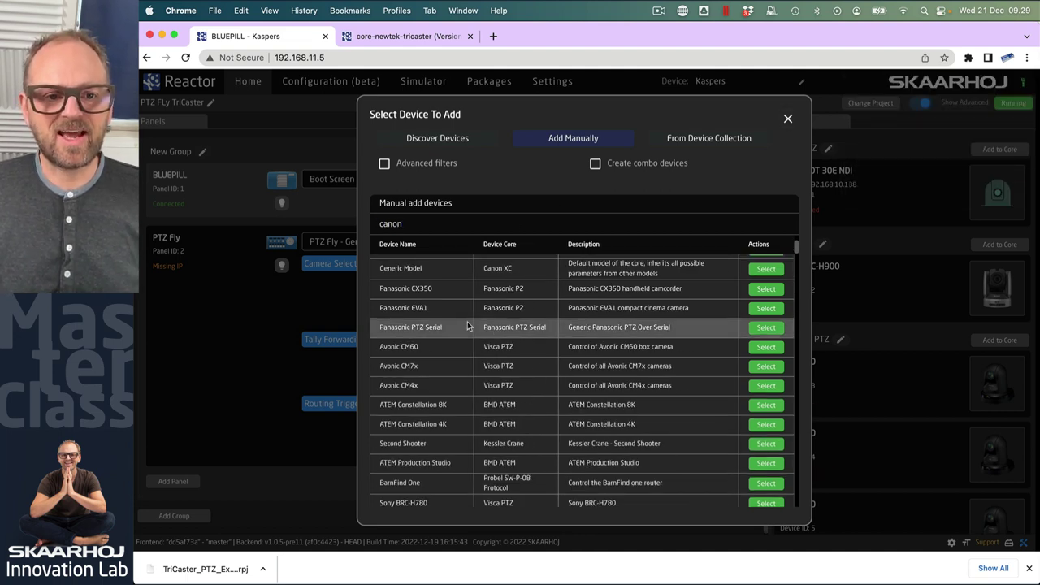
scroll(458, 365, "up", 3)
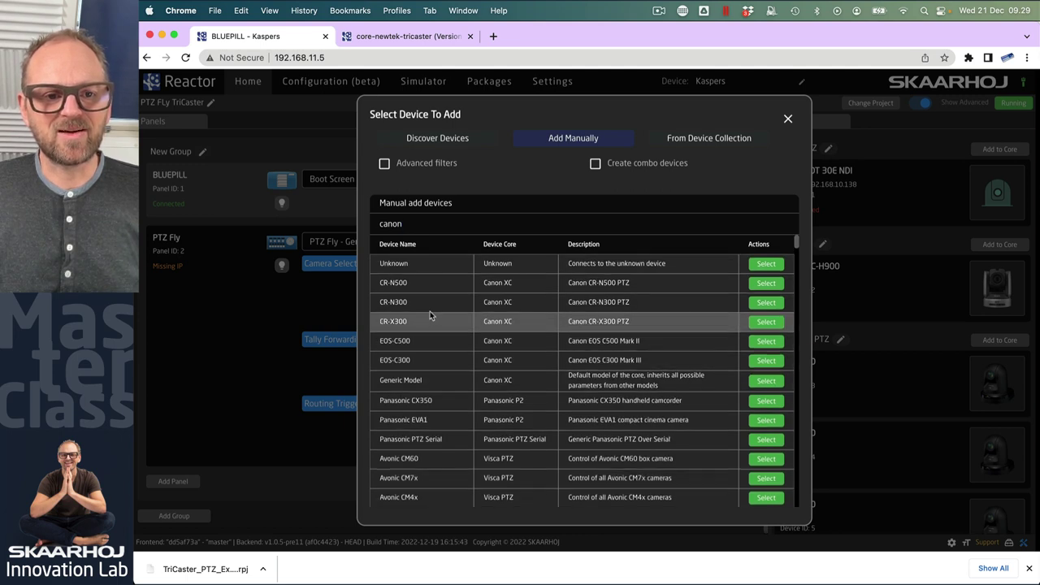
left_click(765, 304)
left_click(764, 304)
left_click(787, 118)
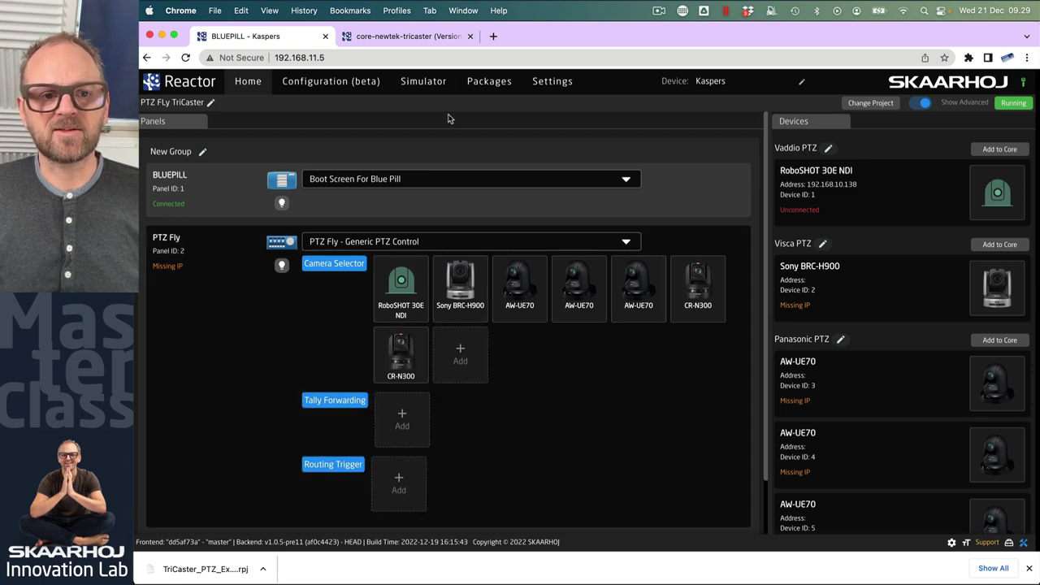
Step: Test the camera selection on the PTZ Fly in the simulator by selecting Cam 1 through Cam 5
left_click(423, 82)
scroll(217, 353, "down", 3)
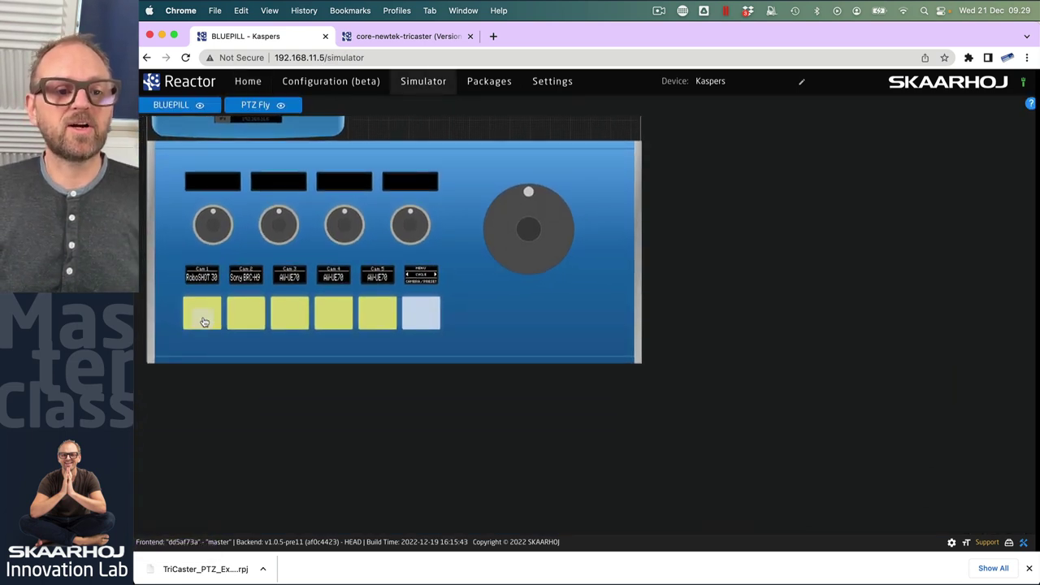
left_click(208, 320)
left_click(247, 326)
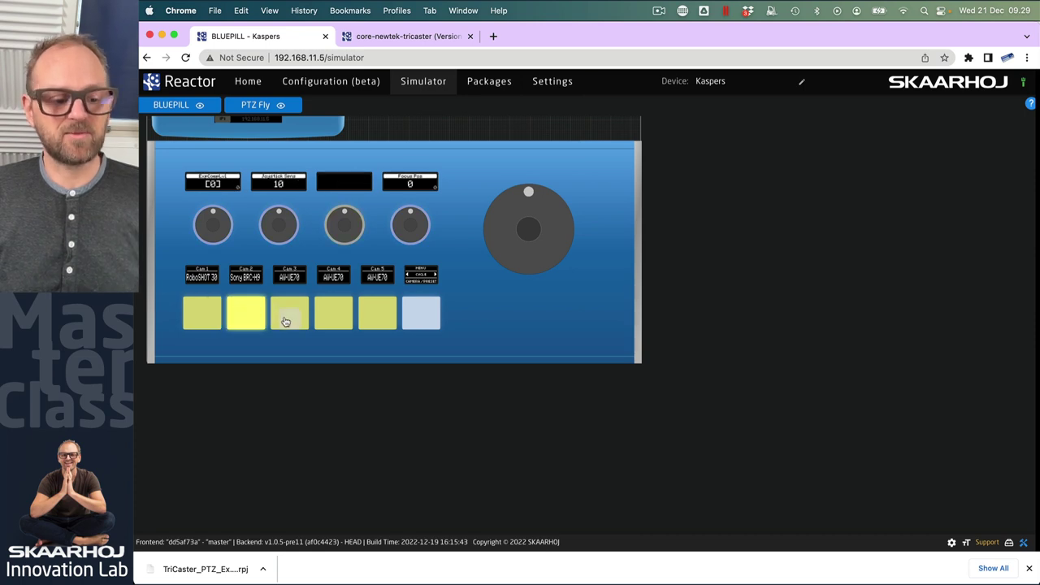
scroll(263, 248, "up", 3)
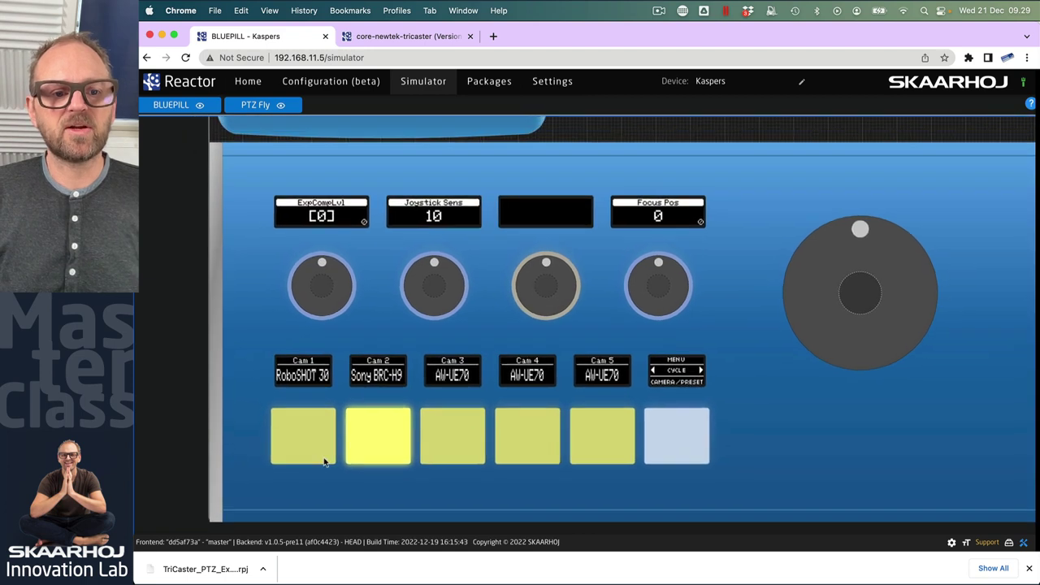
left_click(309, 454)
left_click(380, 452)
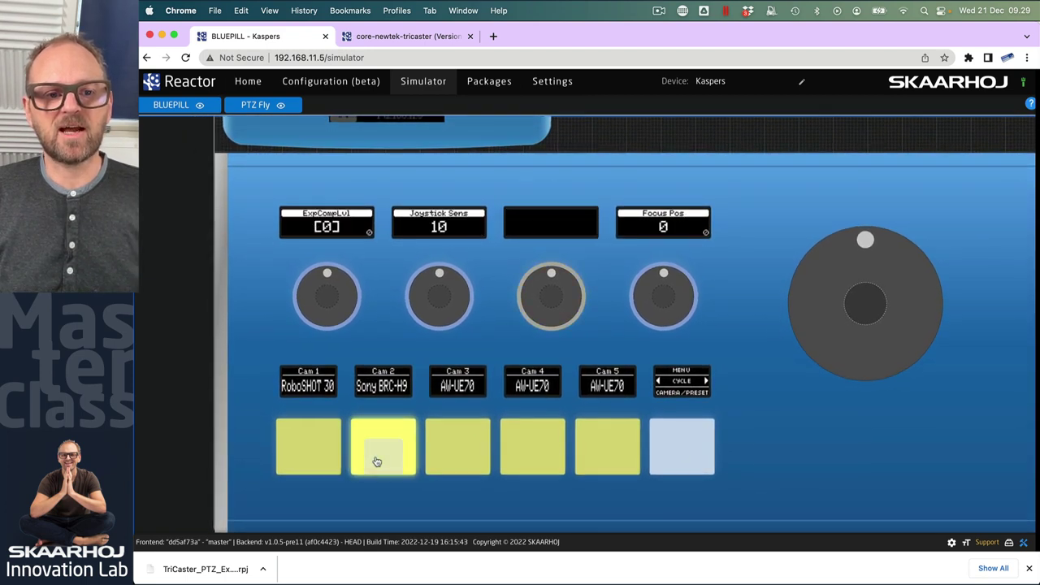
left_click(449, 461)
left_click(542, 464)
left_click(588, 465)
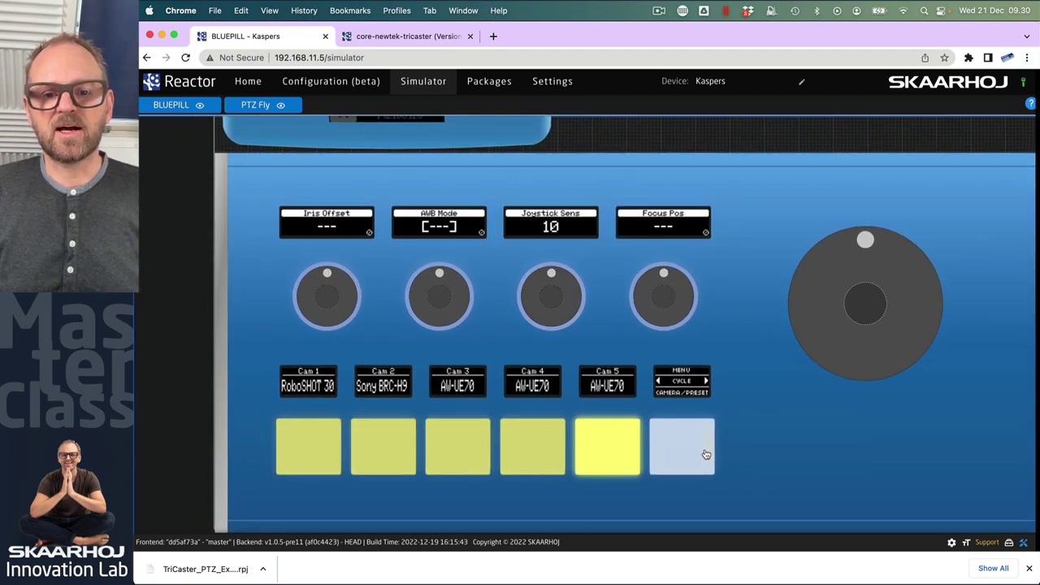
Step: Cycle the simulated PTZ Fly's camera selector pages with its Cycle Camera/Preset control
left_click(705, 455)
left_click(663, 454)
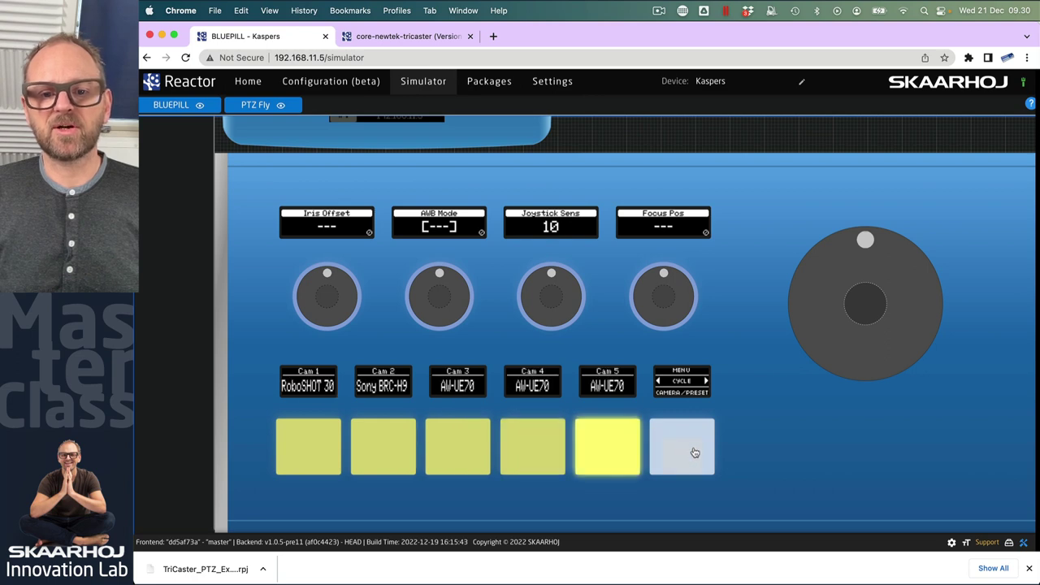
left_click(664, 453)
left_click(664, 453)
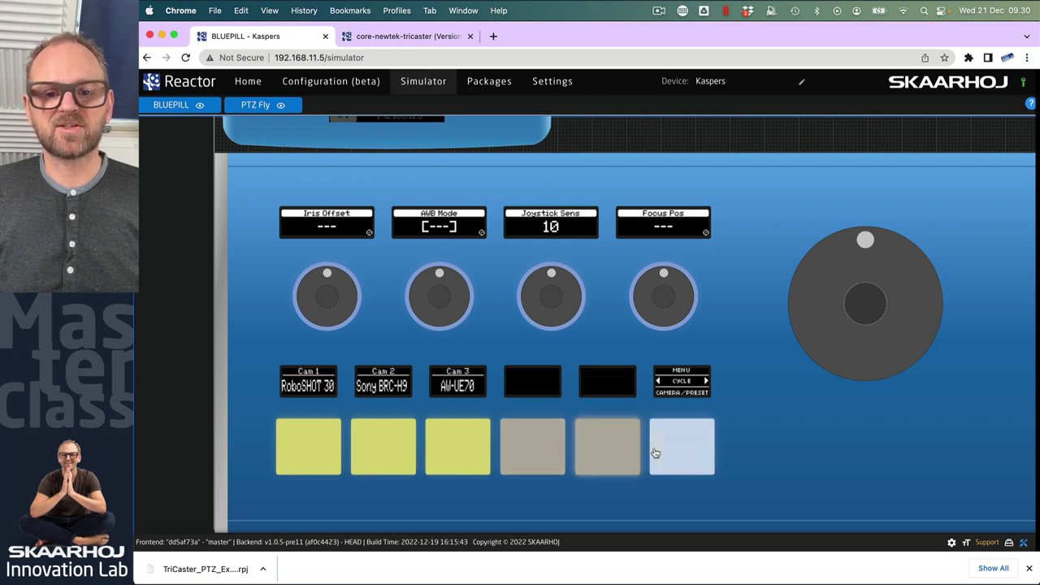
Step: Test Cam 6 and Cam 7 on the second camera selector page of the simulated PTZ Fly
left_click(709, 450)
left_click(382, 462)
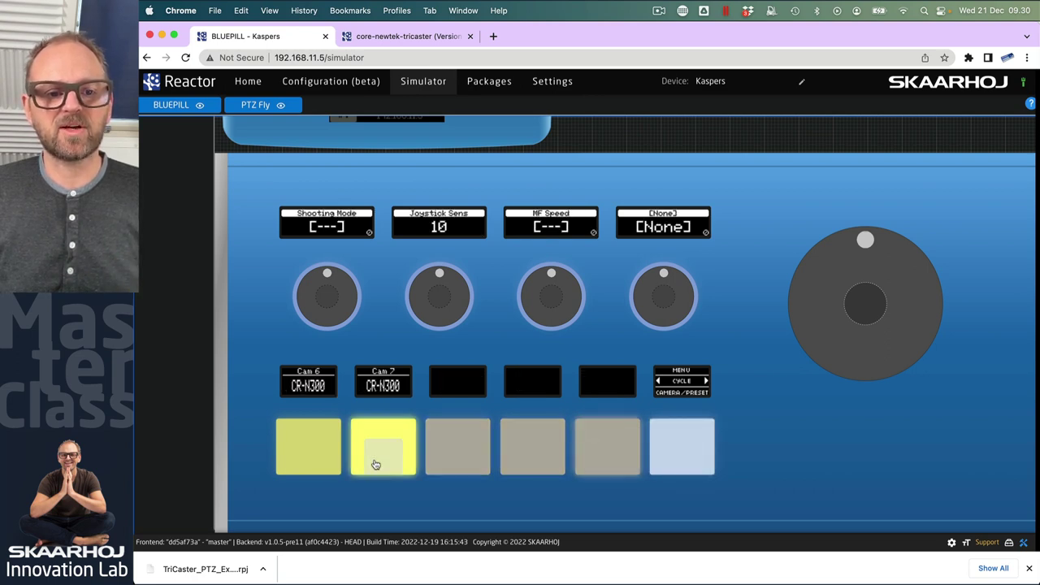
left_click(323, 461)
left_click(382, 457)
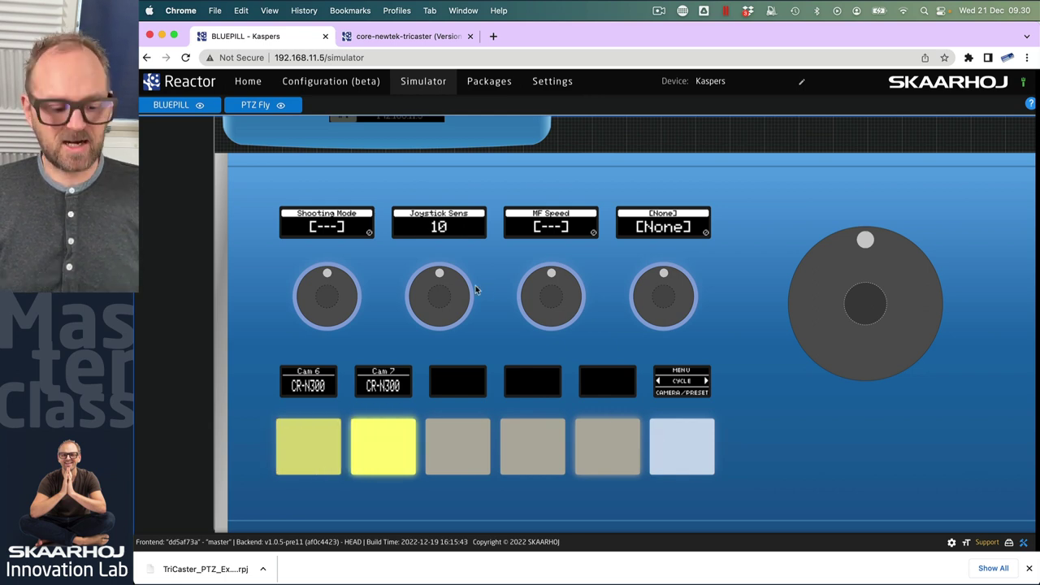
scroll(469, 299, "down", 5)
scroll(345, 261, "up", 2)
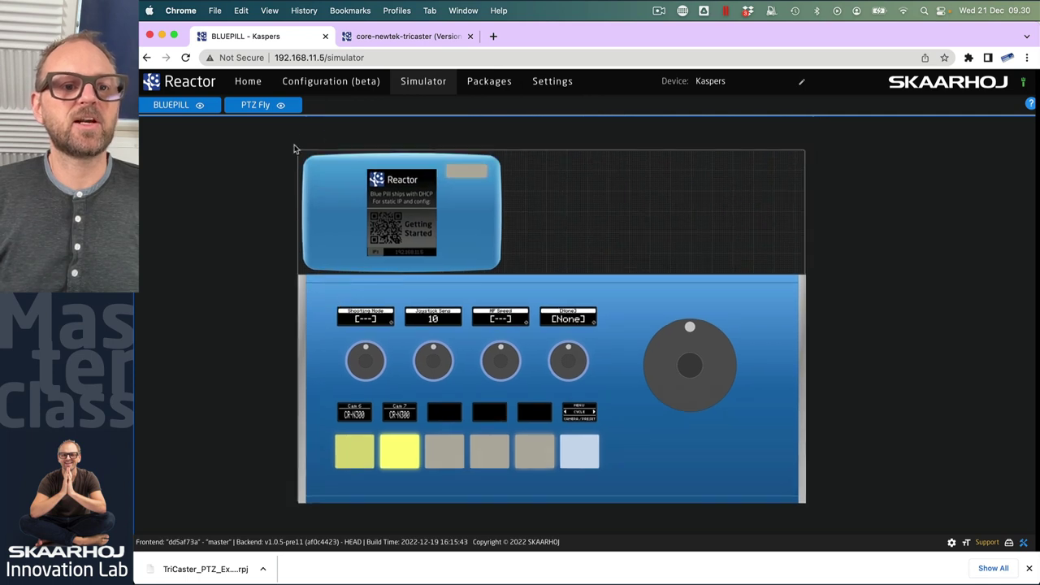
Step: Remove two AW-UE70 cameras and one CR-N300 from the PTZ Fly's Camera Selector and check the remaining selection in the simulator
left_click(248, 84)
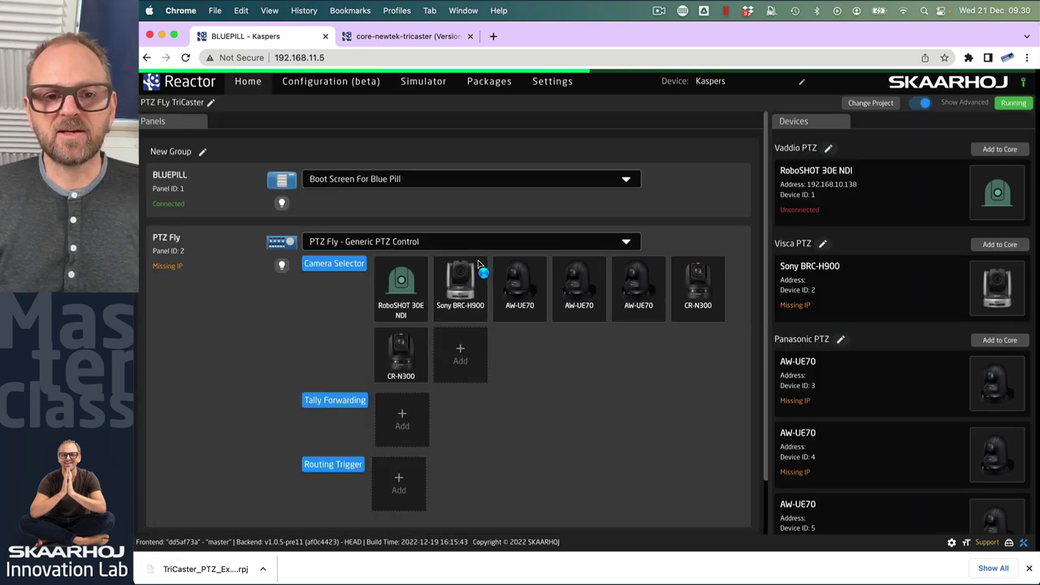
right_click(576, 287)
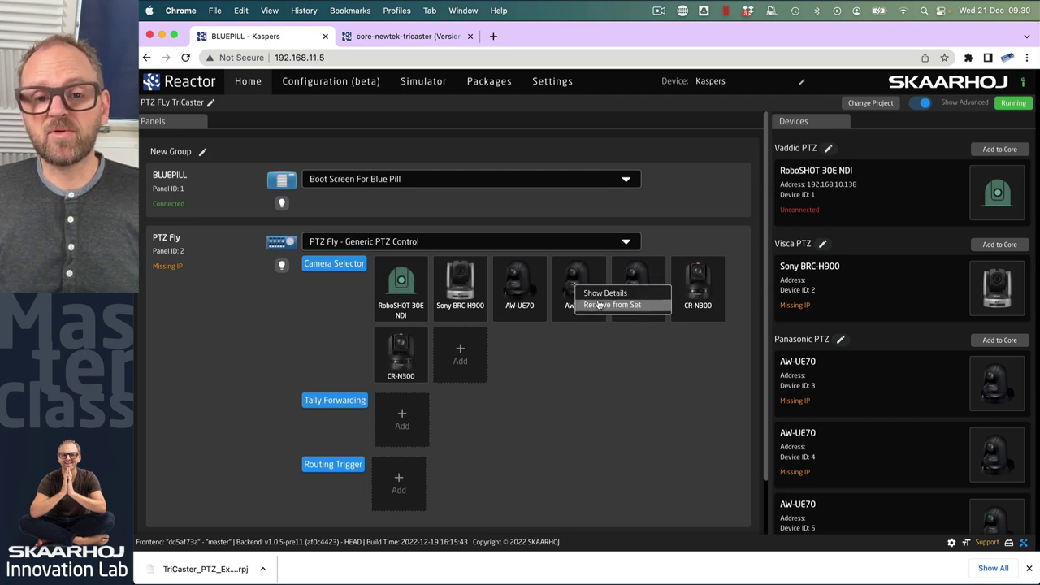
left_click(599, 305)
right_click(583, 293)
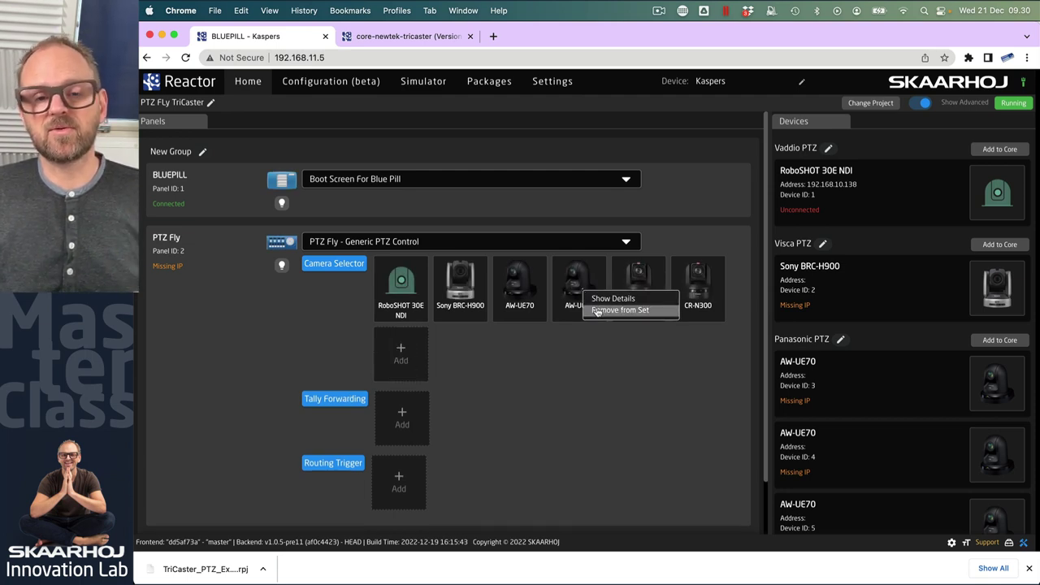
left_click(597, 310)
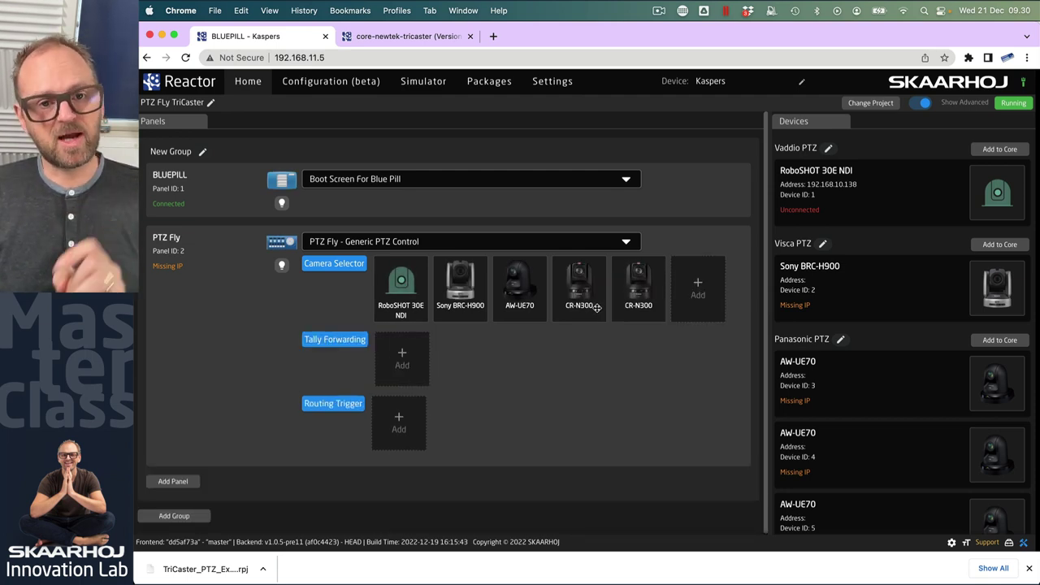
right_click(581, 297)
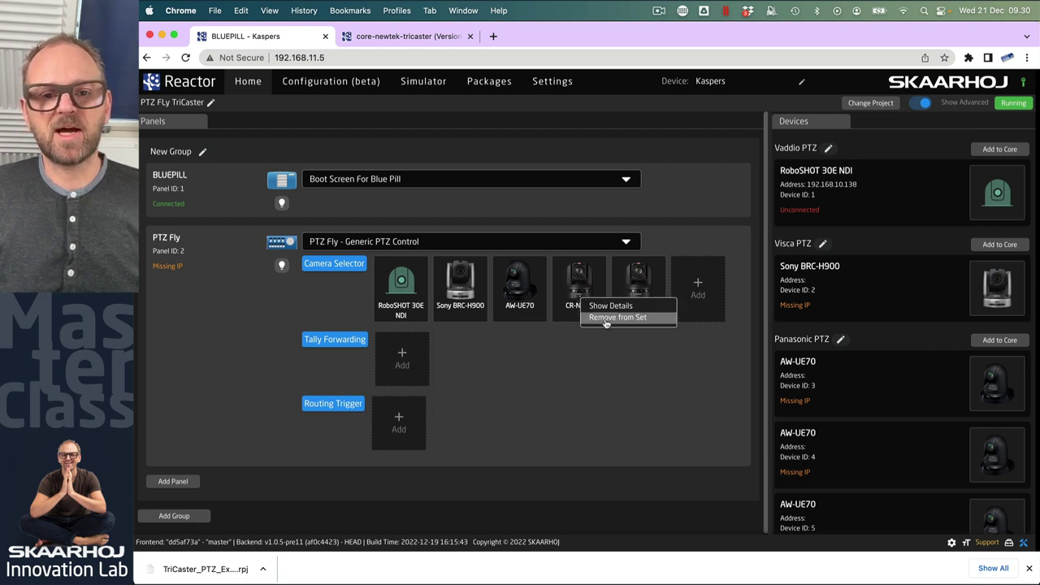
left_click(606, 319)
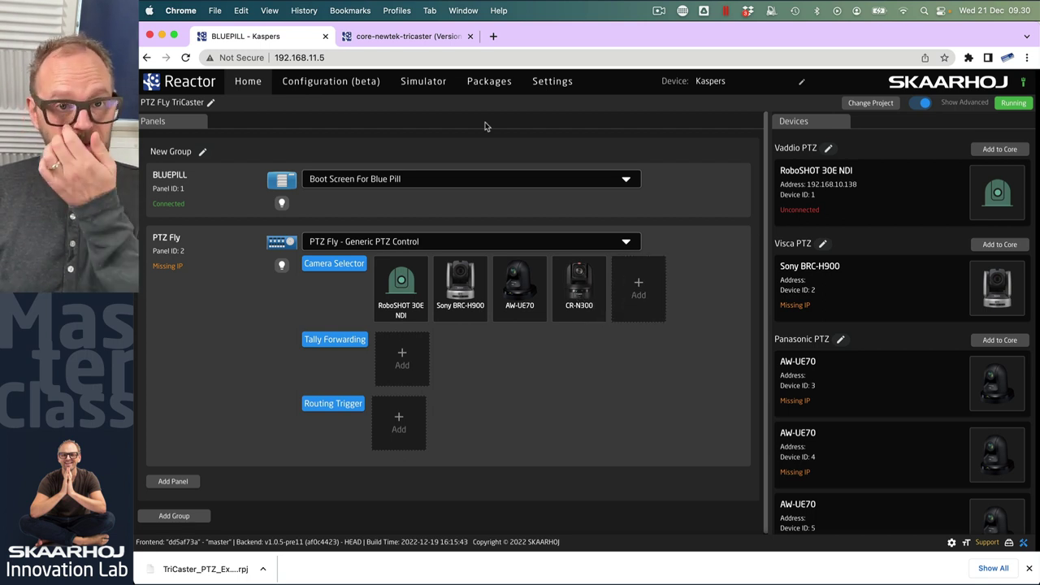
left_click(425, 83)
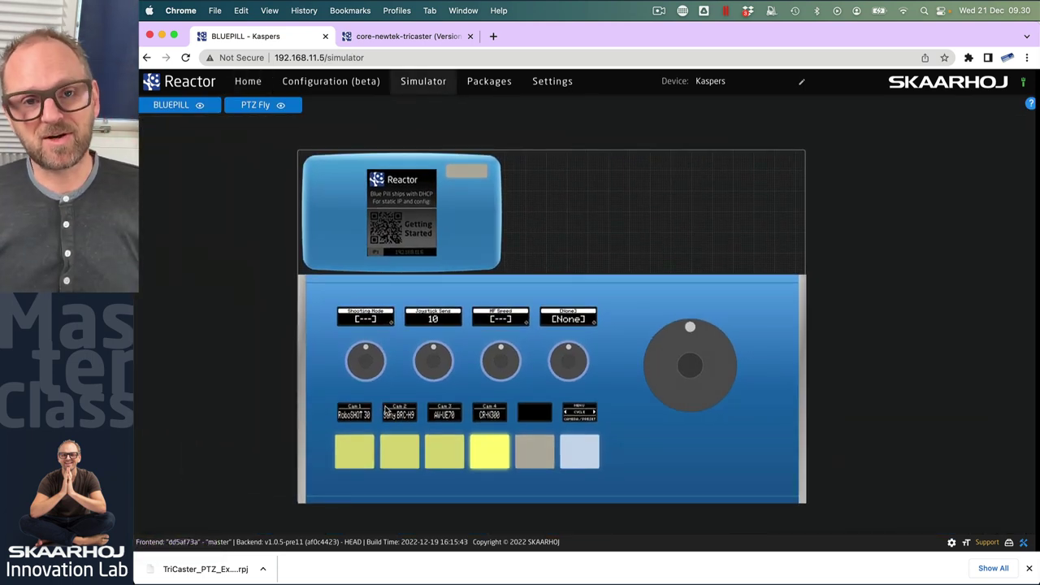
Step: Return to the project's home page, search the manual device list for tricas and add the NewTek TriCaster TC2
left_click(250, 84)
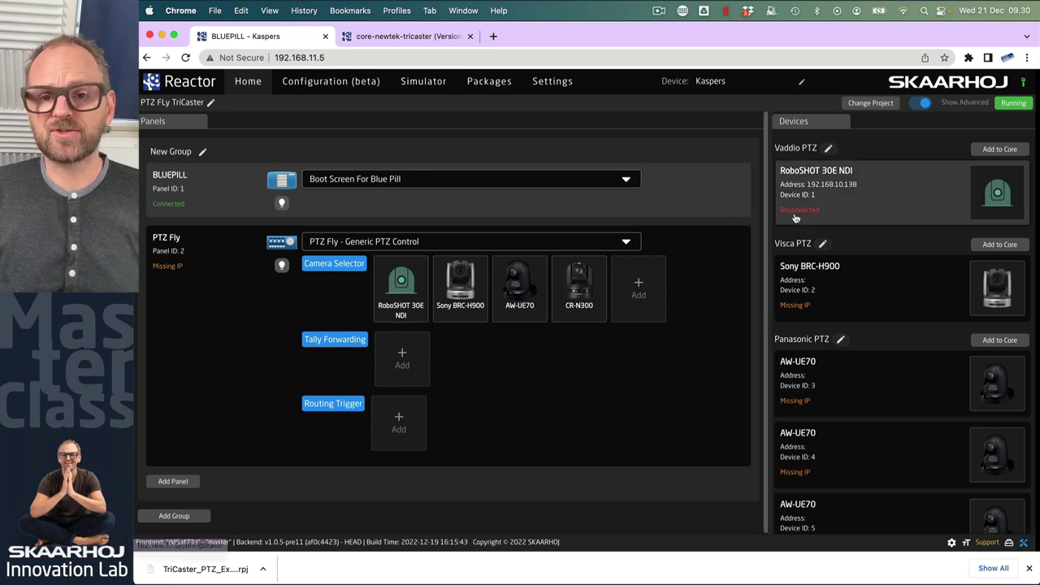
scroll(920, 291, "down", 5)
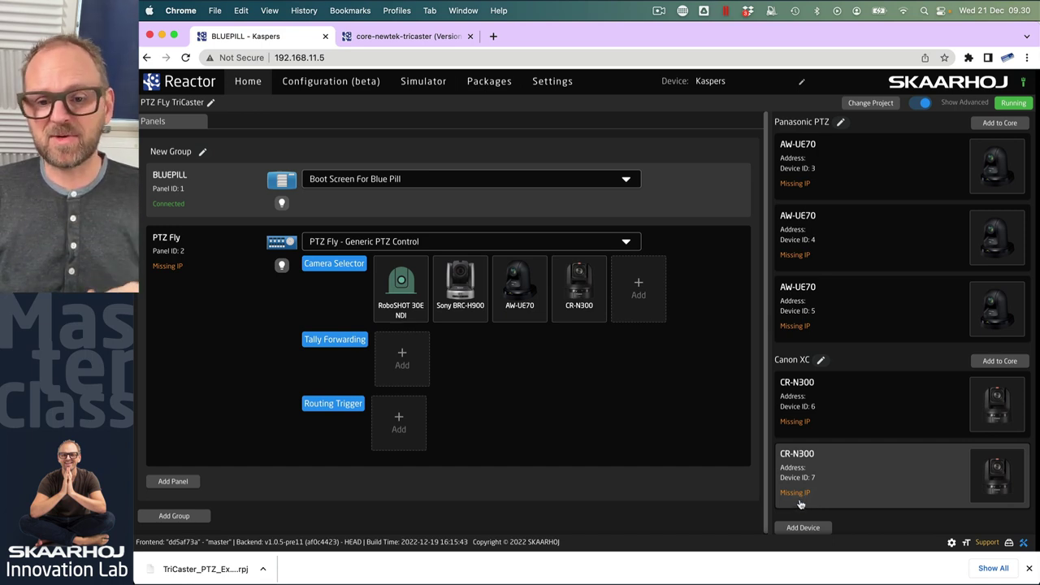
left_click(802, 527)
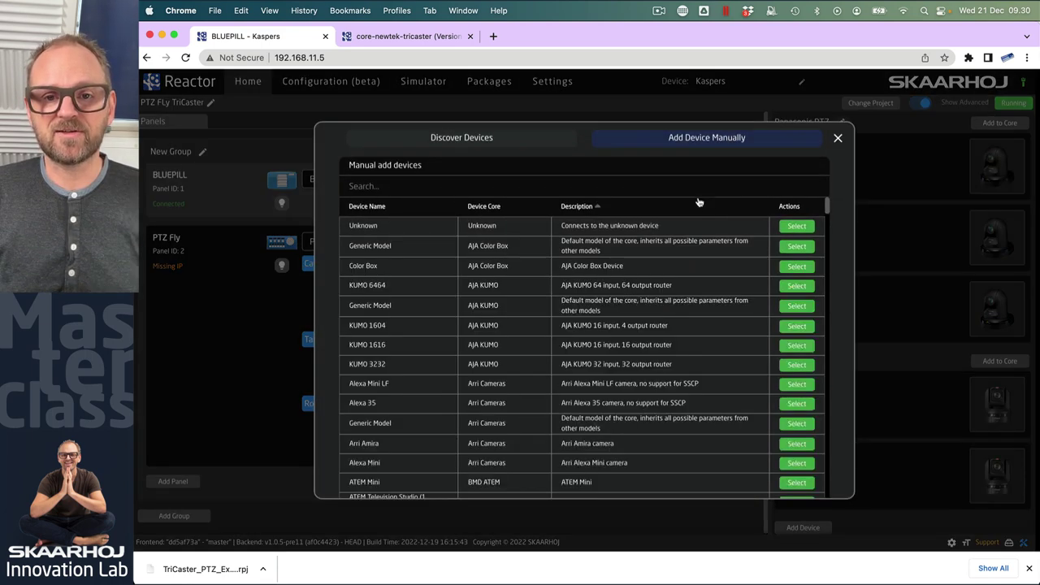
type("tricas")
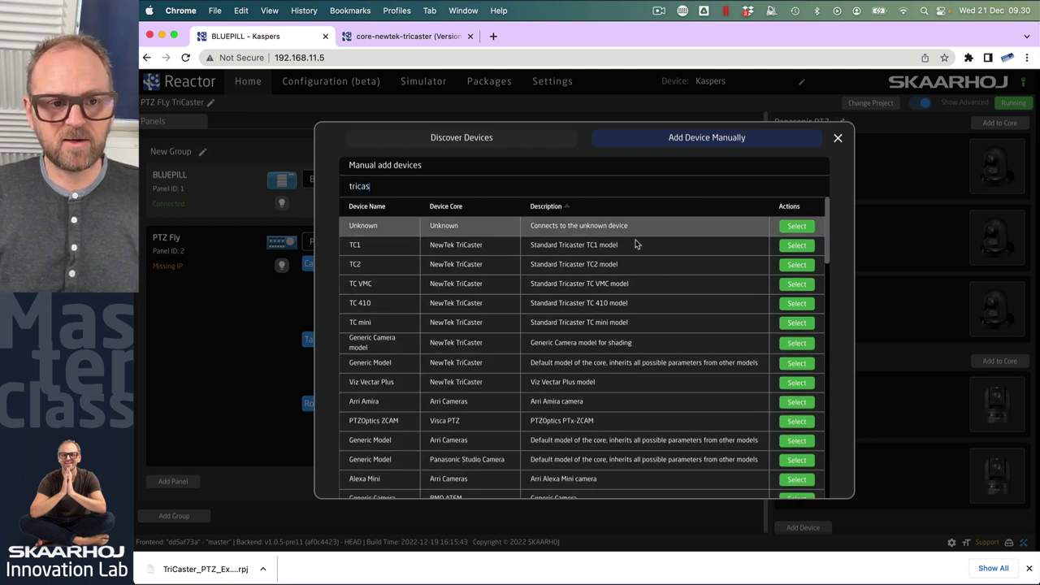
left_click(796, 264)
Step: Set the TC2's IP address to 192.168.10.116 and save the device settings
left_click(604, 269)
left_click(594, 296)
type("192.1")
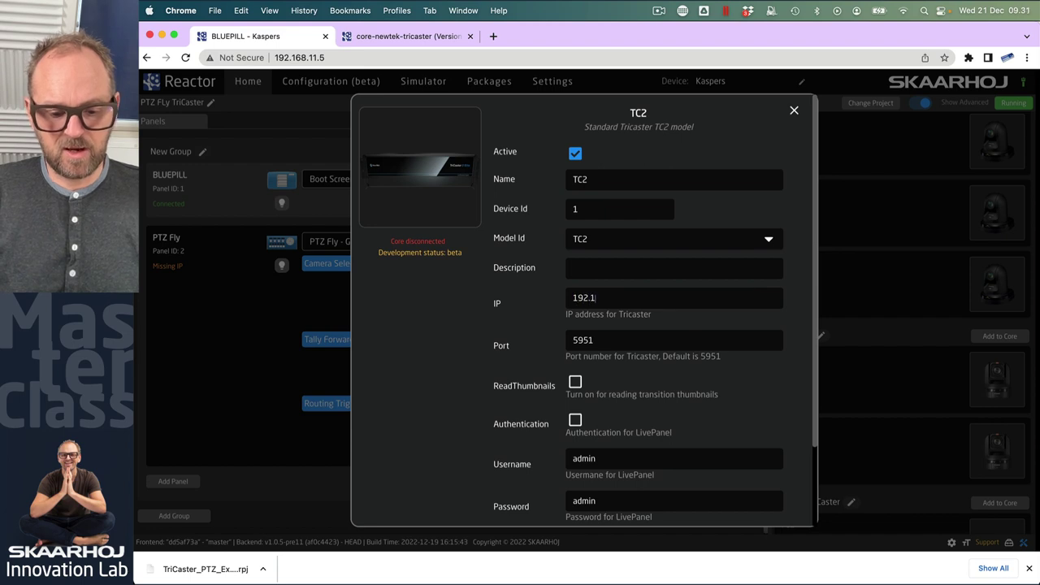
type("68.110.116")
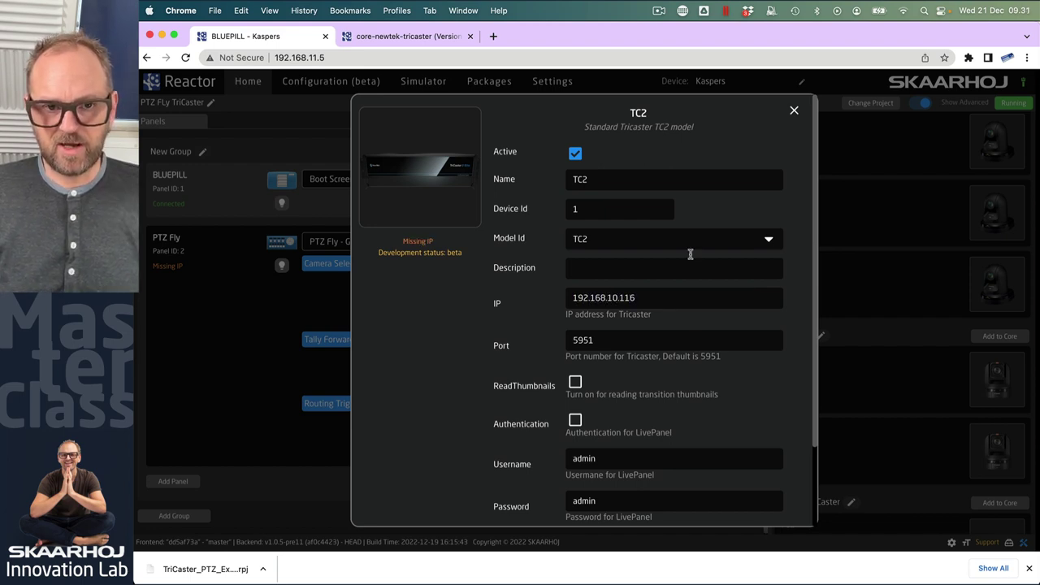
scroll(798, 406, "down", 3)
left_click(764, 509)
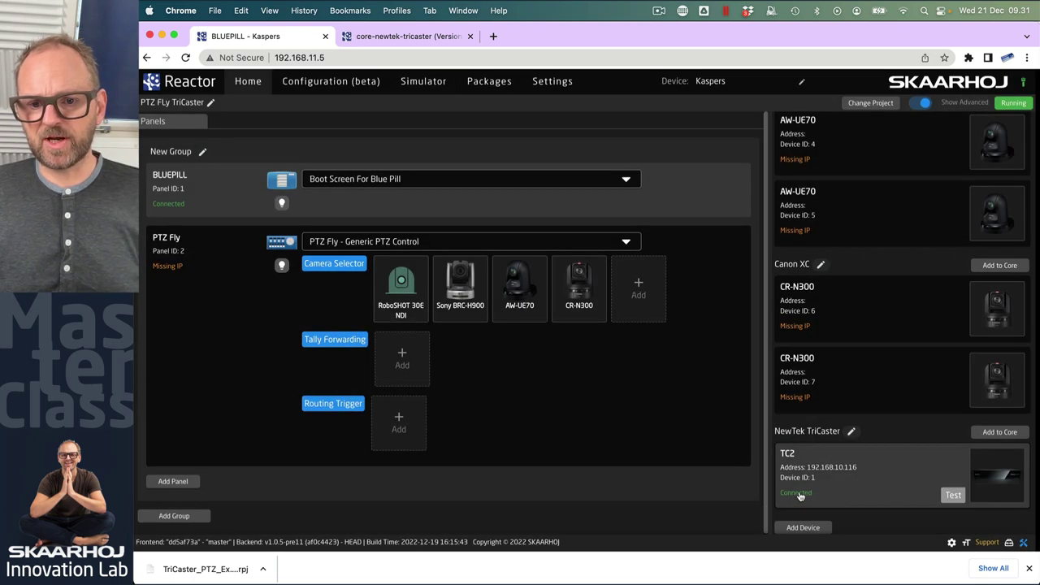
Step: Switch to the TriCaster in TeamViewer, put input 5 on program, input 2 on preview and input 1 on program, and return to Reactor
key("super+Tab")
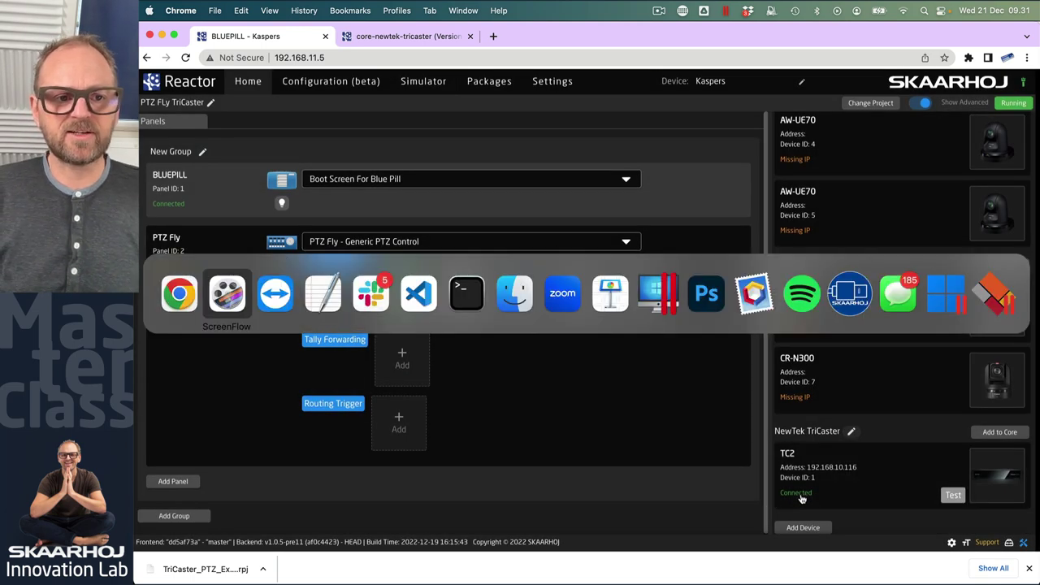
key("super+Tab")
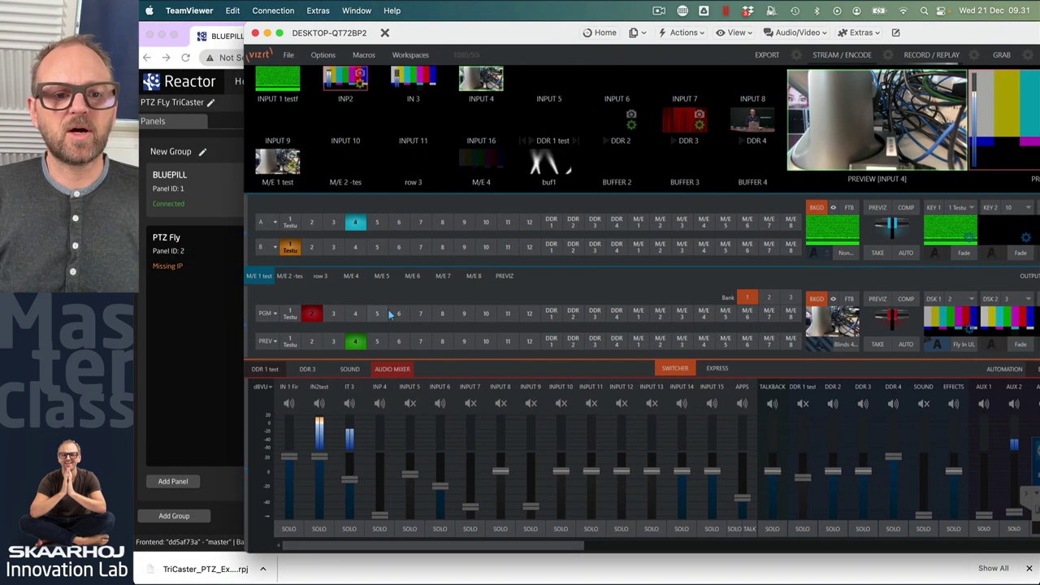
left_click(383, 314)
left_click(311, 341)
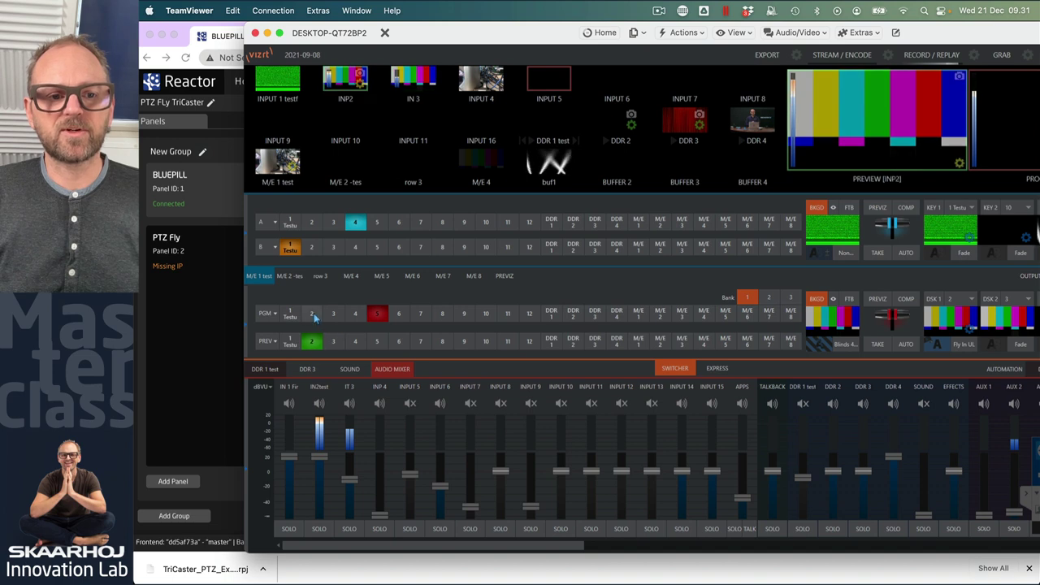
left_click(291, 314)
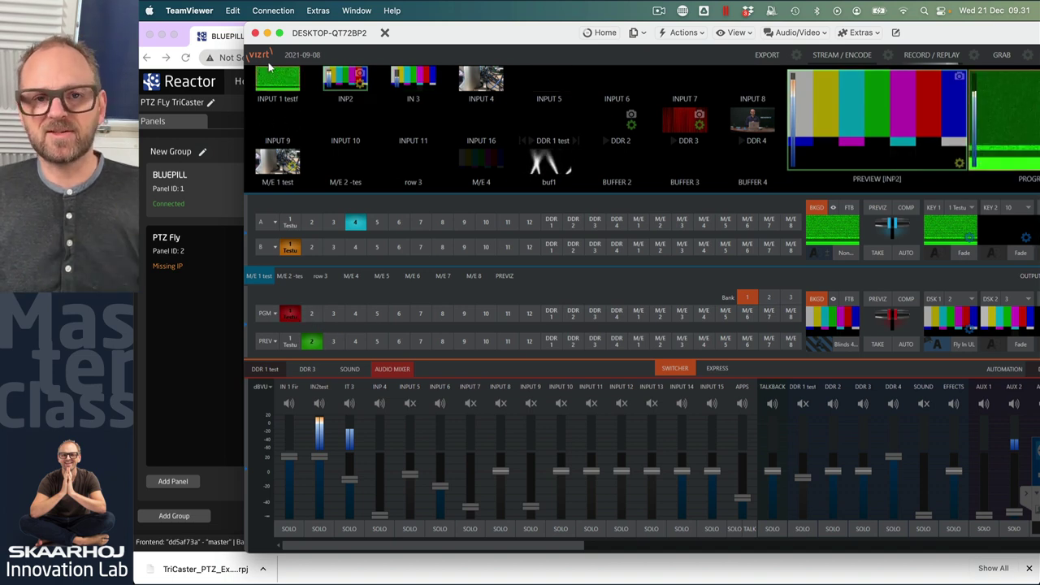
mouse_move(417, 41)
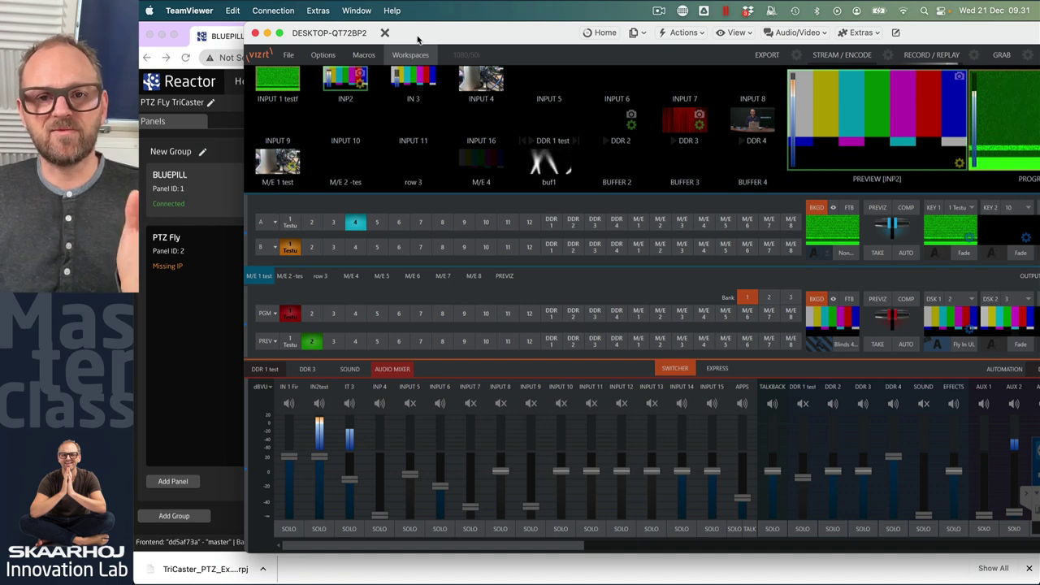
left_click_drag(417, 39, 837, 8)
left_click(560, 375)
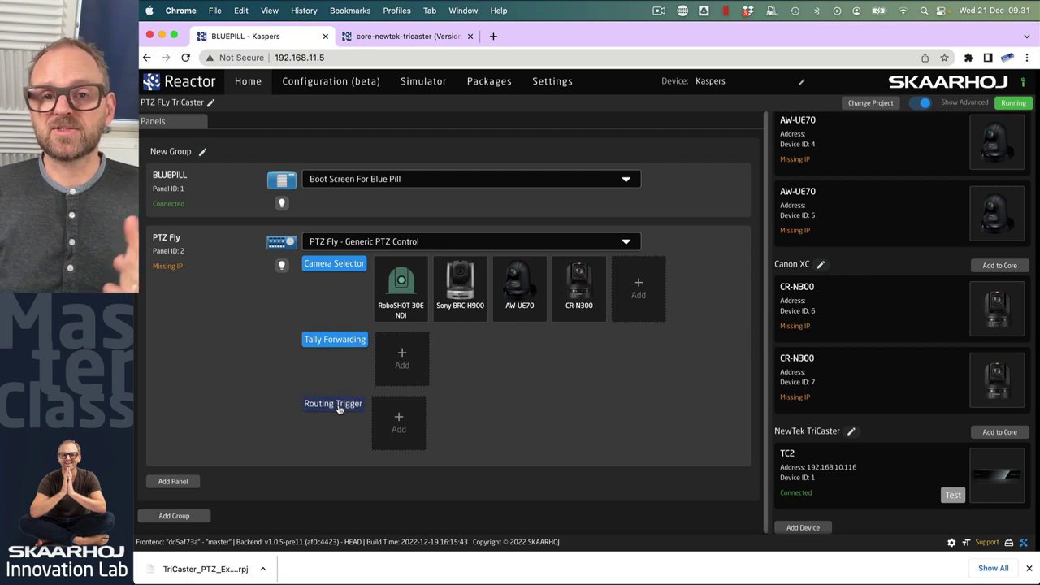
Step: Add a Tally Forwarding entry on the PTZ Fly, bind it to TC2 and set its ME/Bus Select to 1
left_click(323, 342)
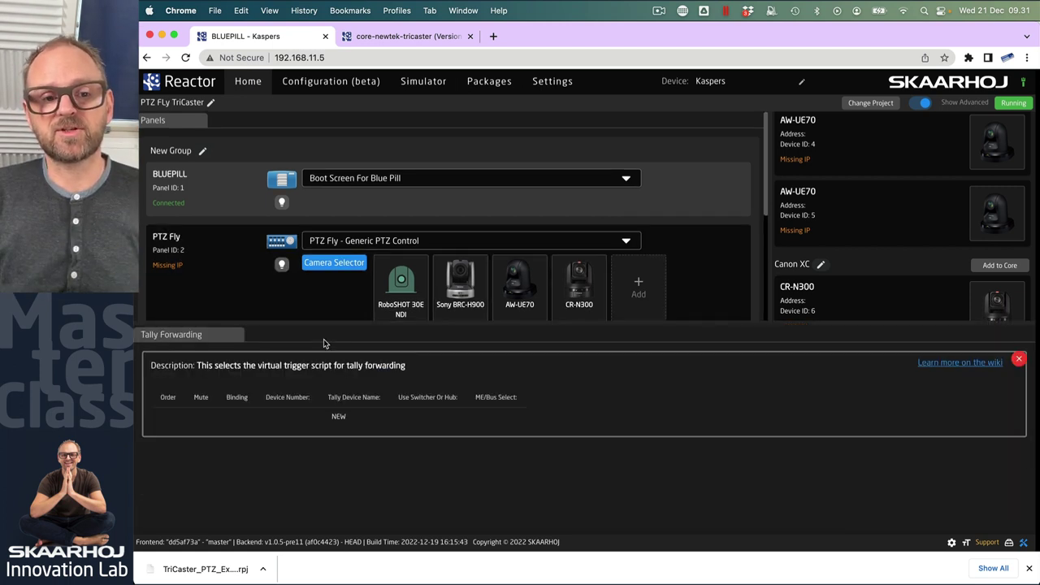
left_click(343, 417)
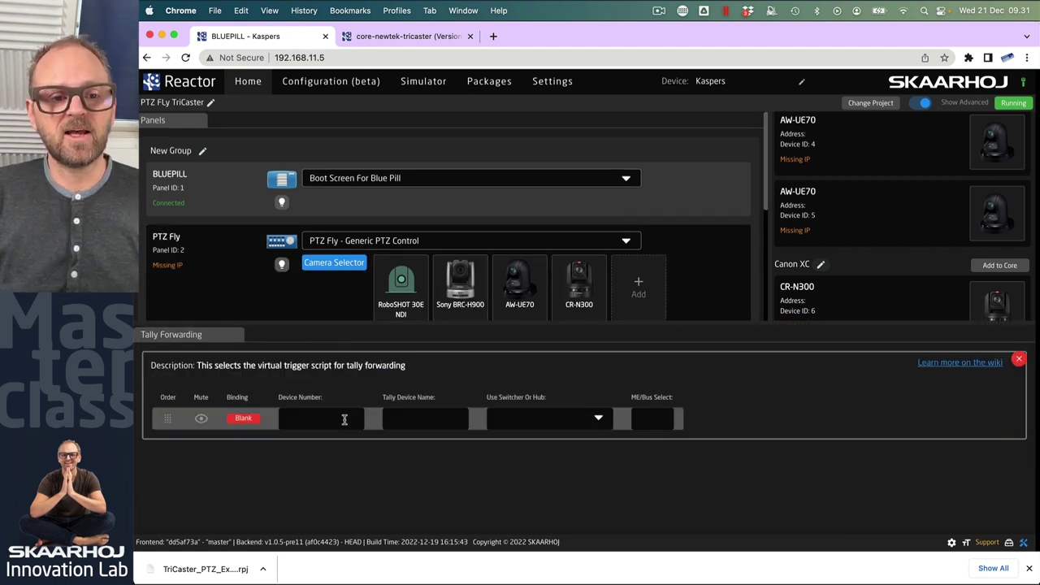
left_click(246, 419)
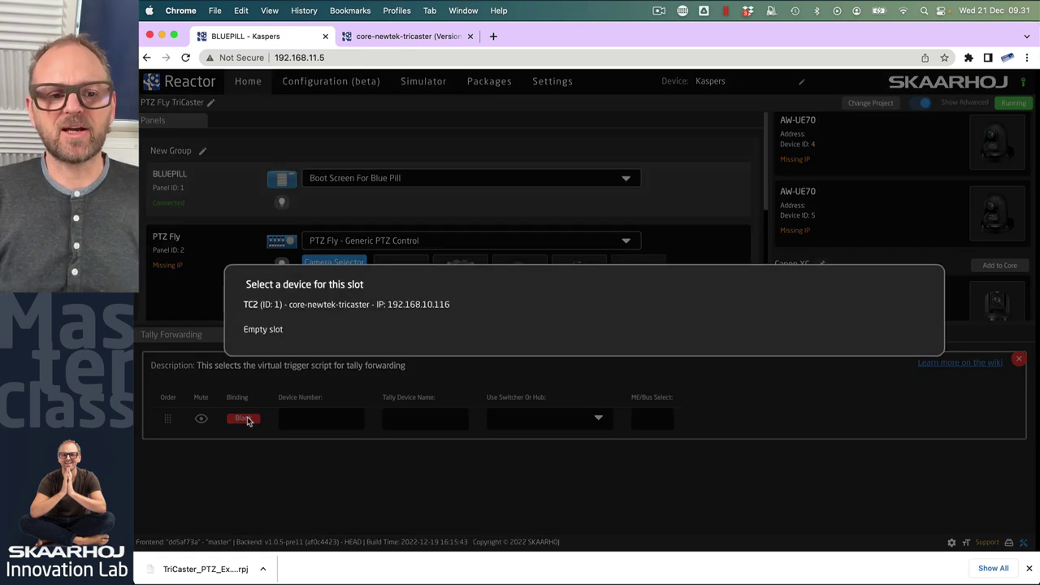
left_click(276, 327)
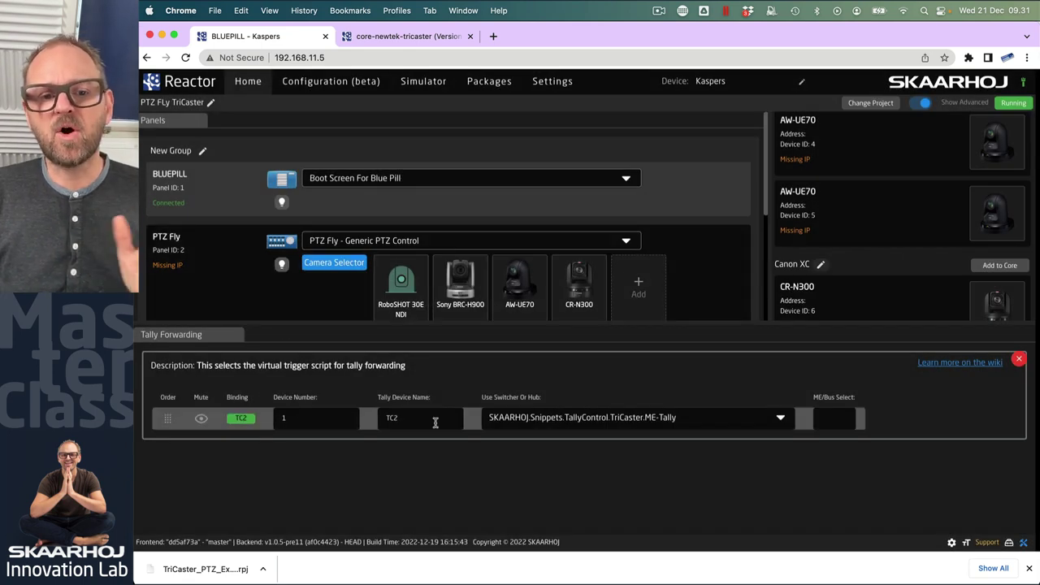
left_click(832, 417)
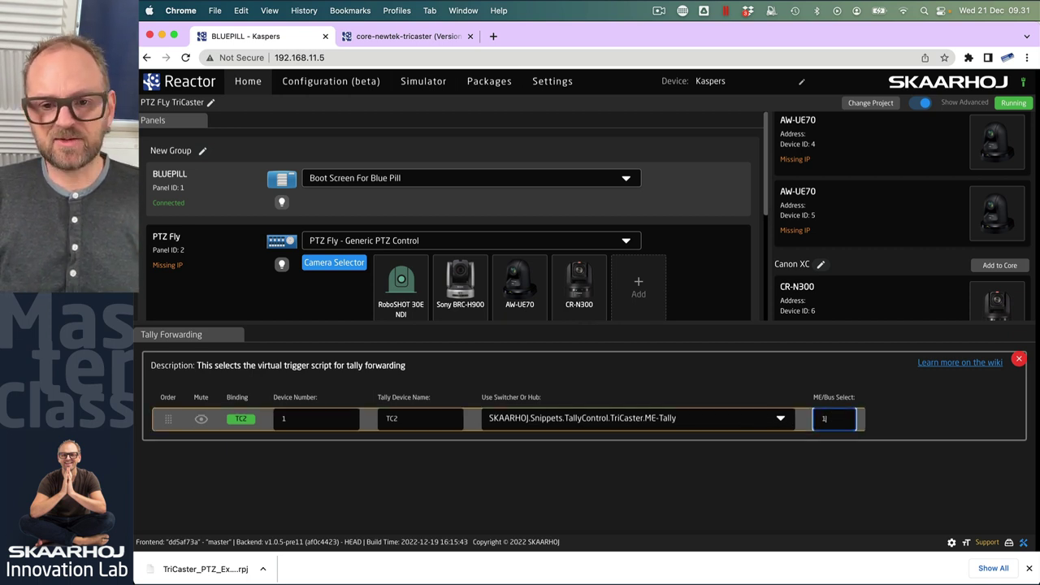
left_click(793, 460)
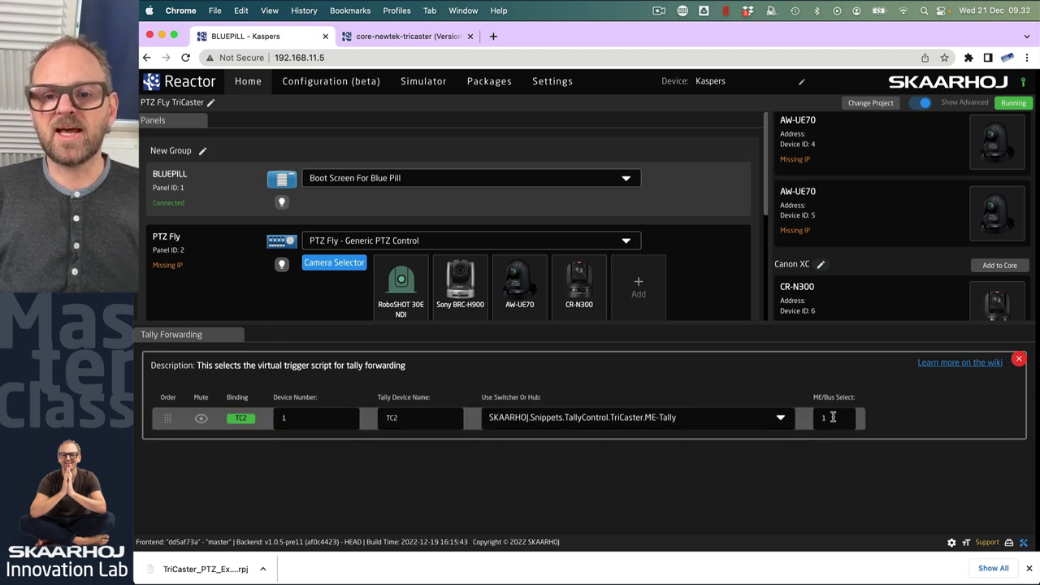
Step: Open the NewTek TriCaster core's parameter list and search for Main to examine the layer numbering of the M/E buses
scroll(841, 309, "down", 5)
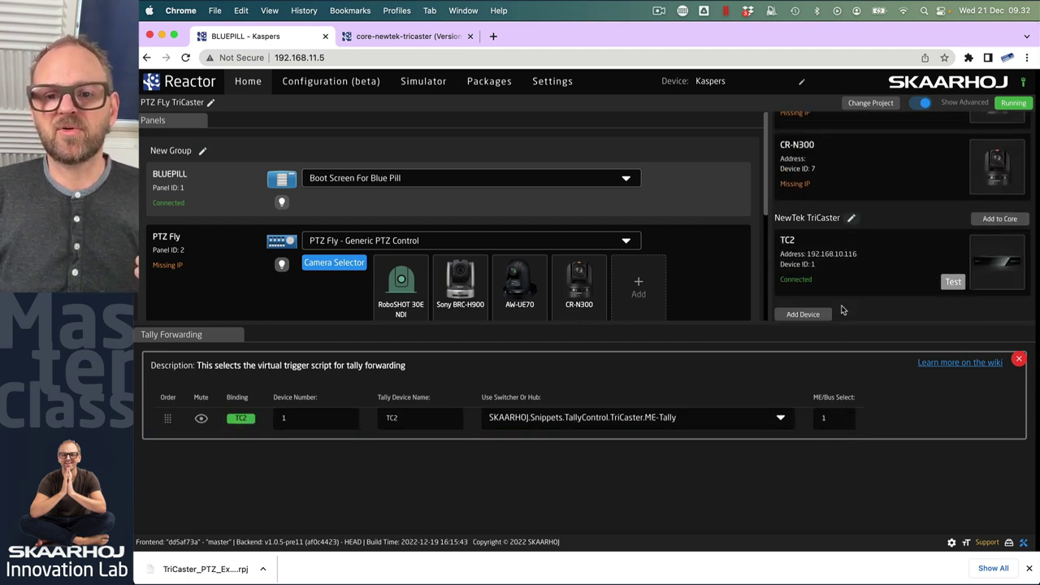
left_click(815, 218)
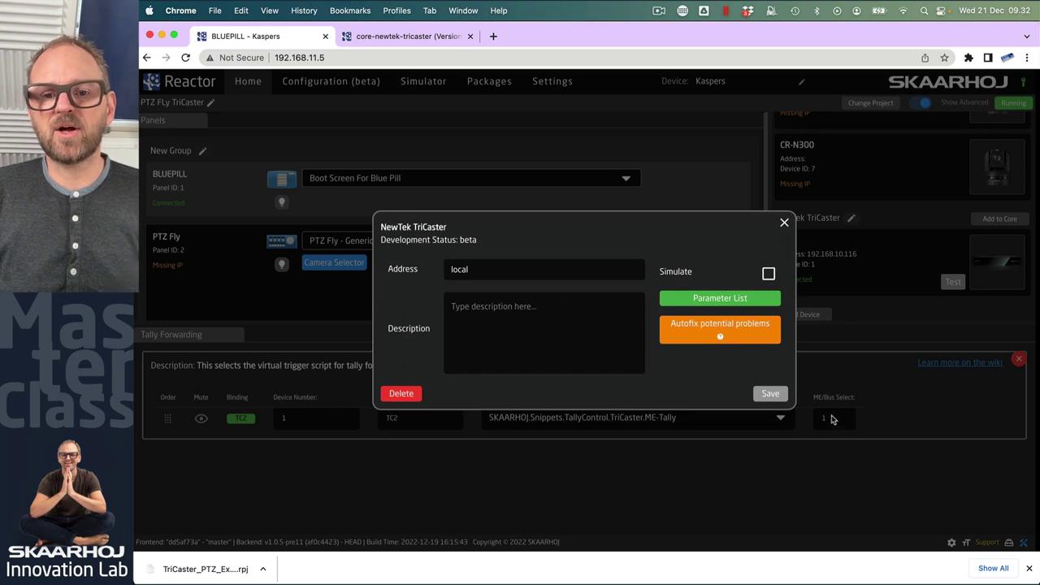
left_click(760, 301)
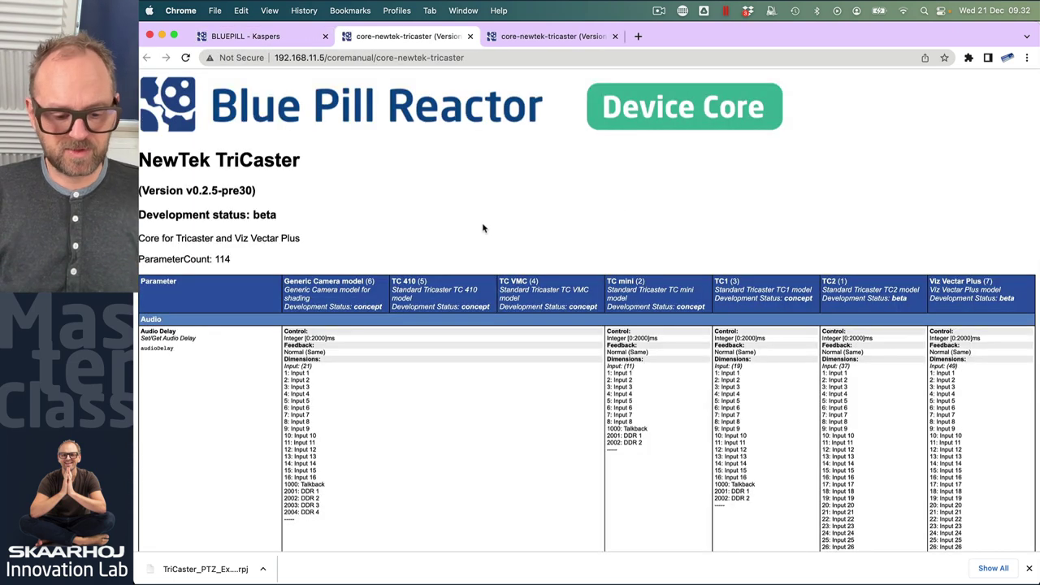
key("super+f")
type("Main")
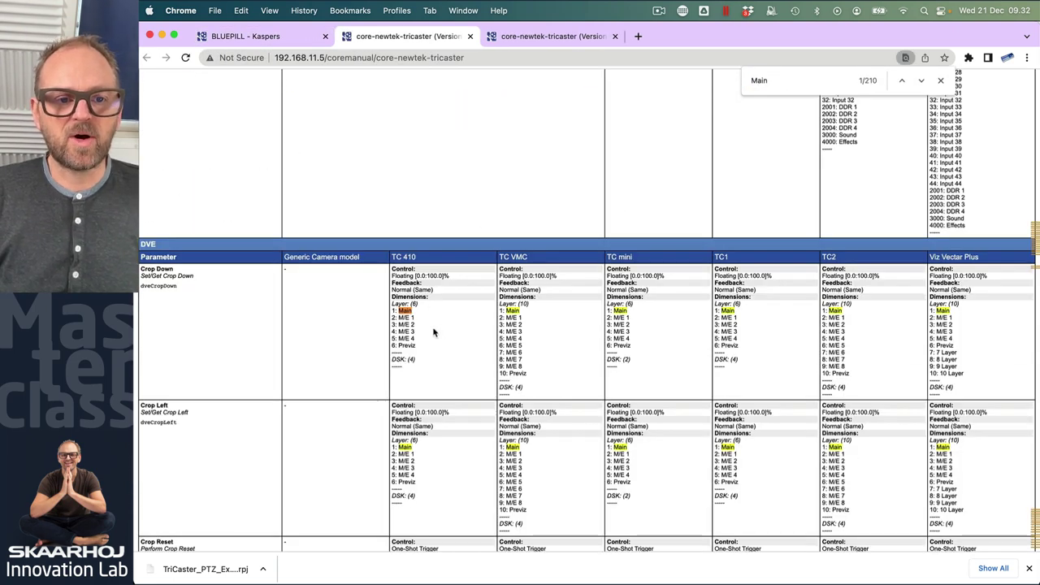
scroll(406, 325, "up", 3)
scroll(405, 325, "down", 3)
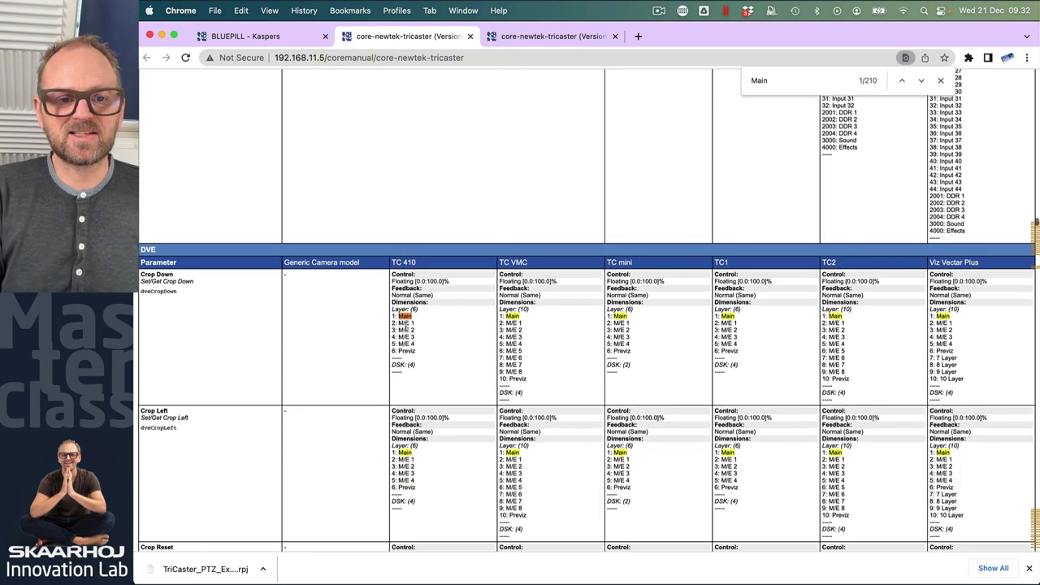
scroll(408, 324, "up", 5, "ctrl")
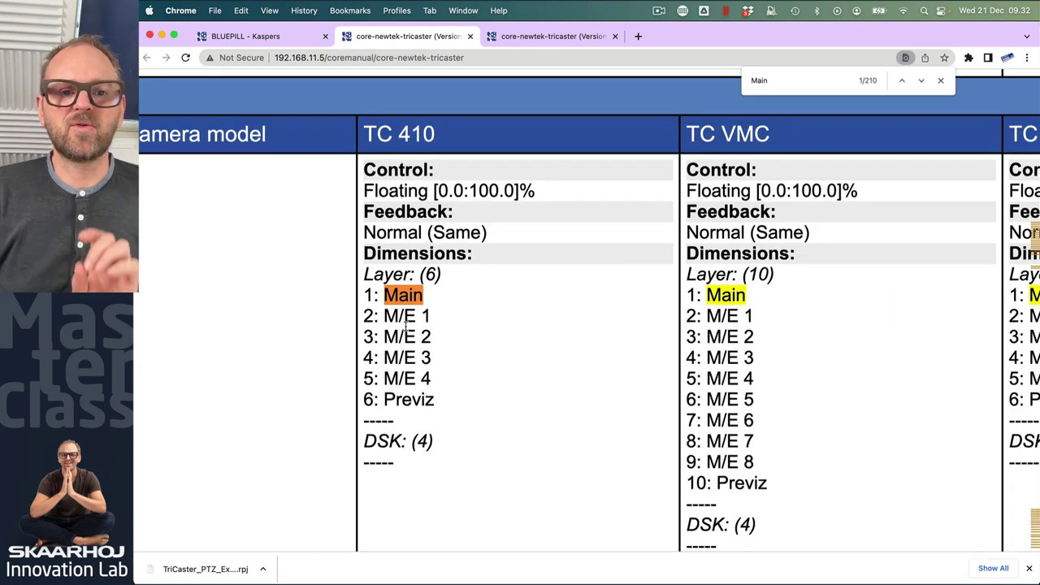
Step: Examine the TC 410 layer list from Main to Previz in the parameter list, return to Reactor and close the NewTek TriCaster core settings
double_click(380, 277)
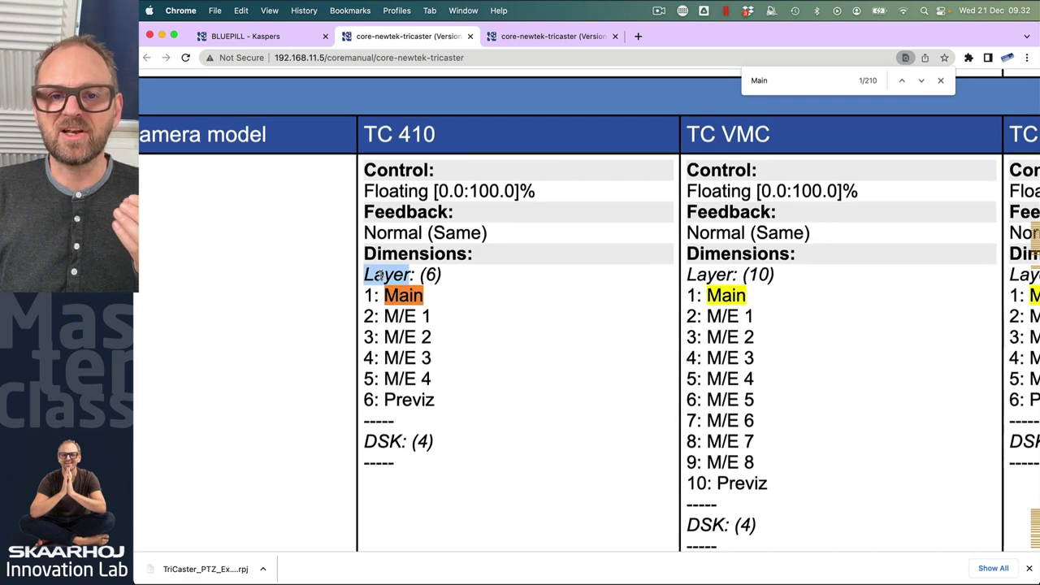
left_click_drag(365, 297, 368, 398)
left_click(393, 393)
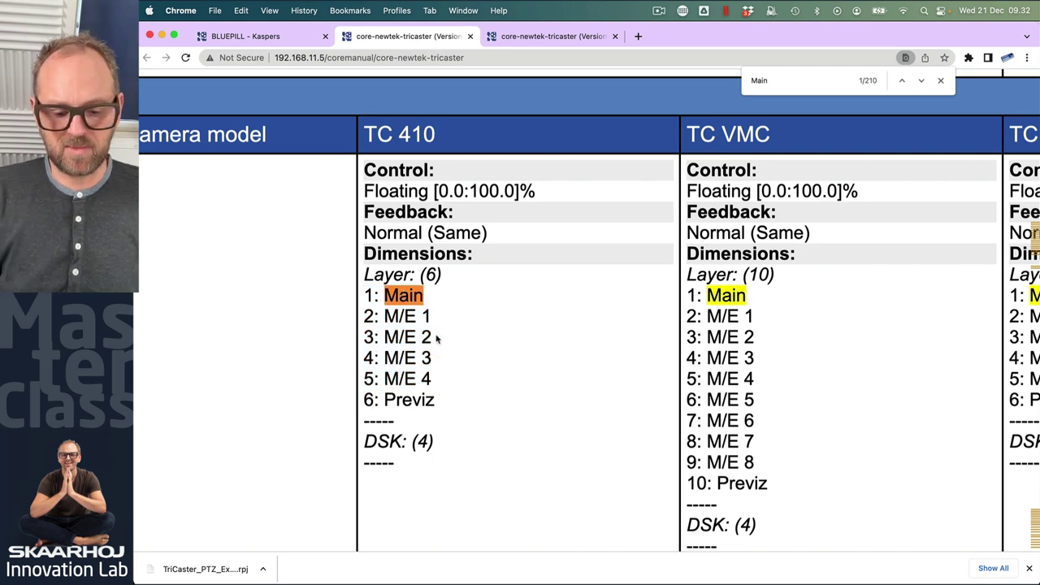
key("super+0")
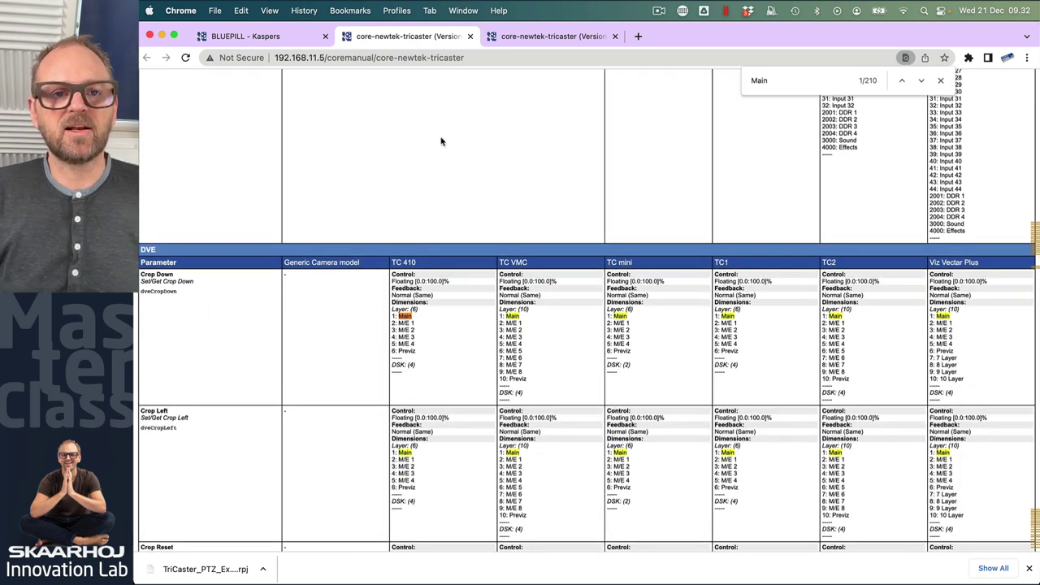
left_click(276, 38)
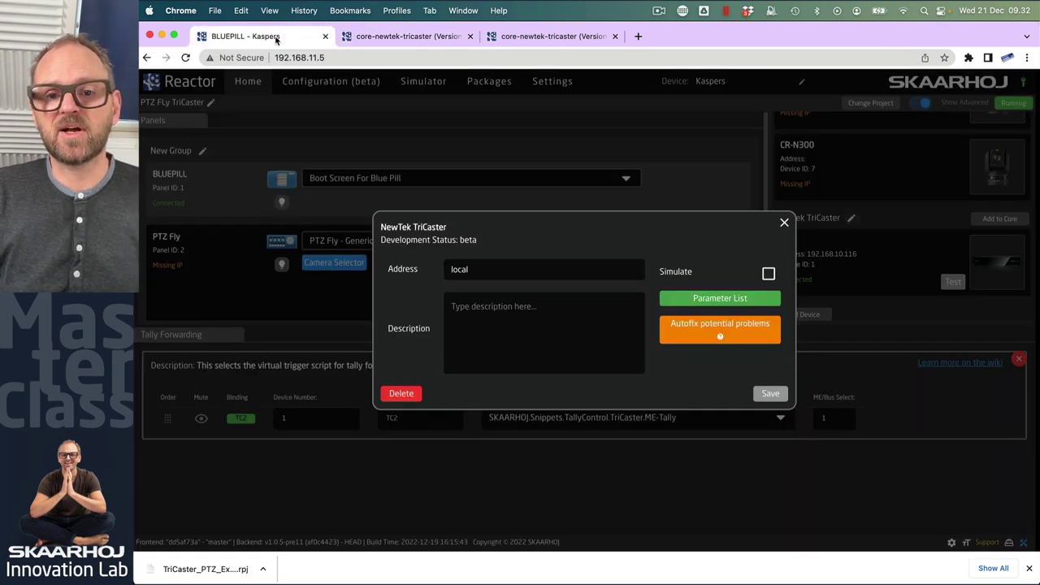
left_click(785, 223)
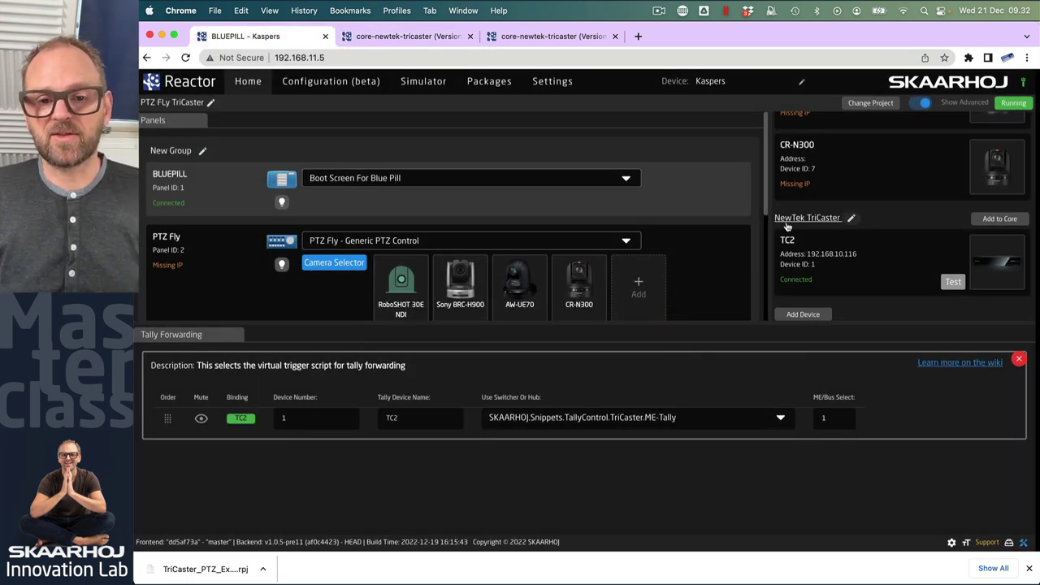
Step: Review the switcher script options of the TC2 tally entry without changing the selection, and close the Tally Forwarding settings
left_click(780, 419)
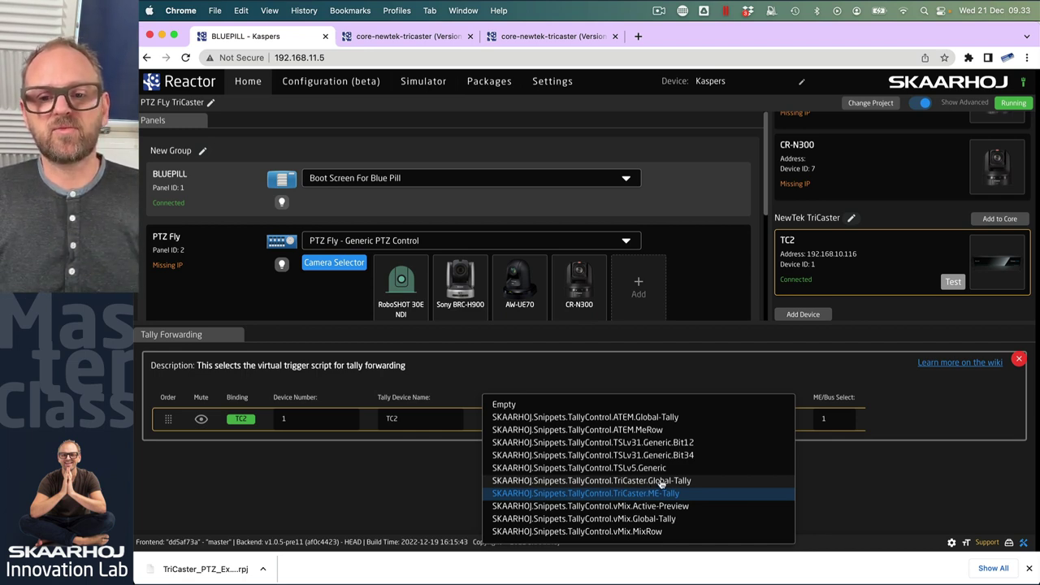
left_click(828, 494)
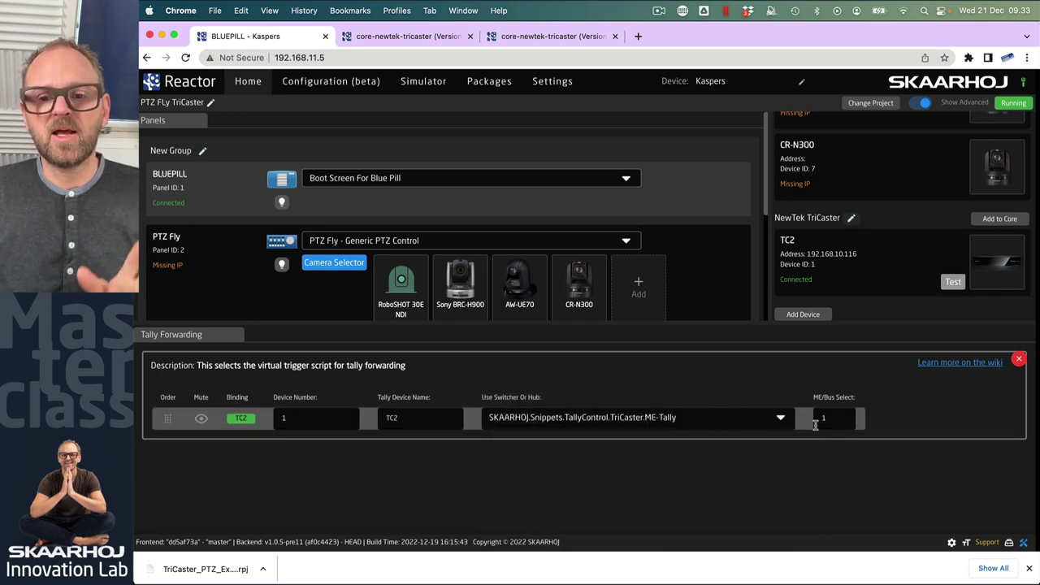
left_click(1019, 360)
Step: Open the Simulator, compare the camera buttons with the TriCaster's program and preview rows in TeamViewer, and return to Reactor
left_click(423, 82)
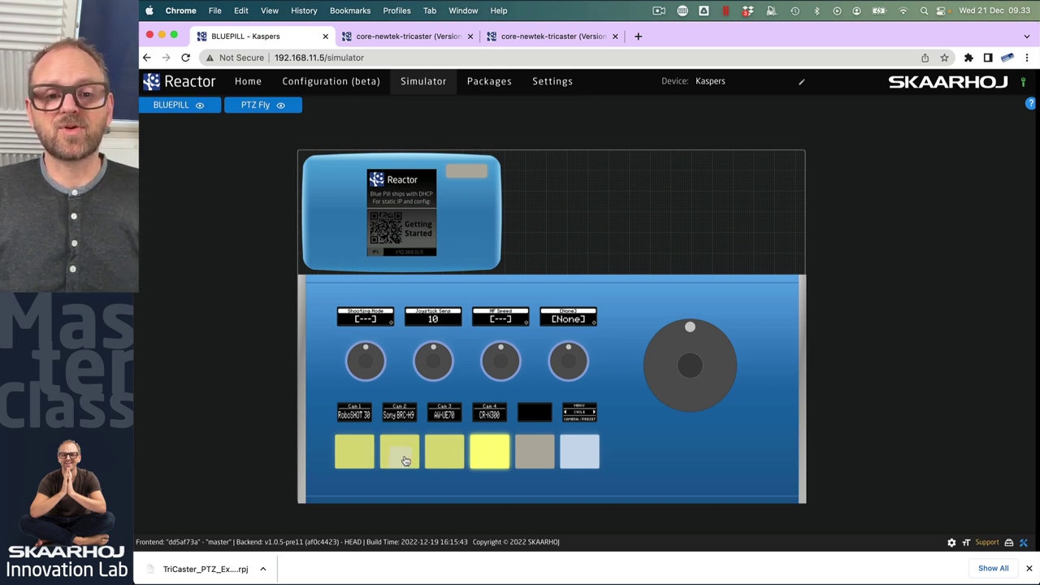
key("super+Tab")
key("super+Tab")
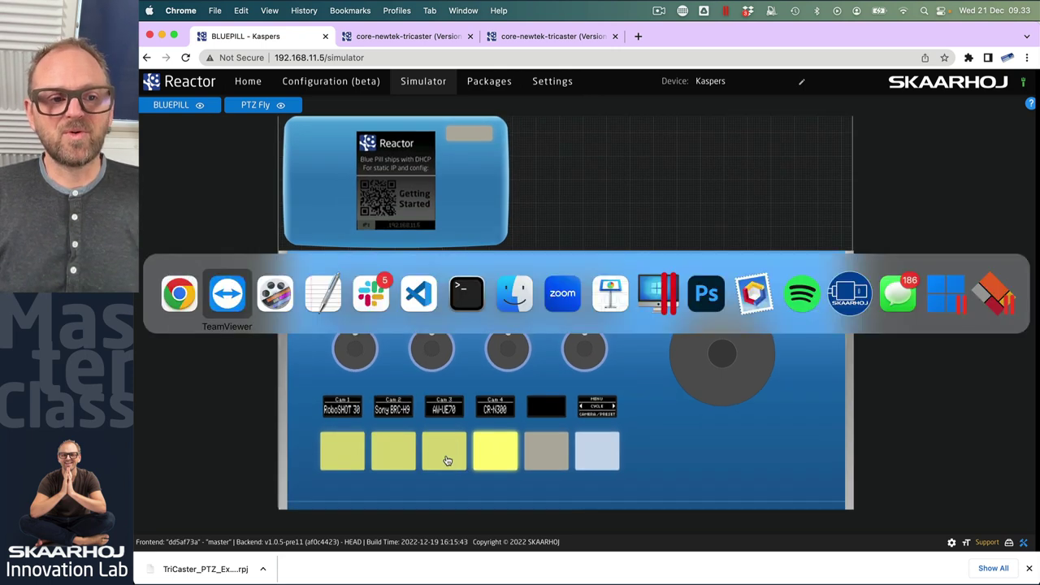
key("super+shift+Tab")
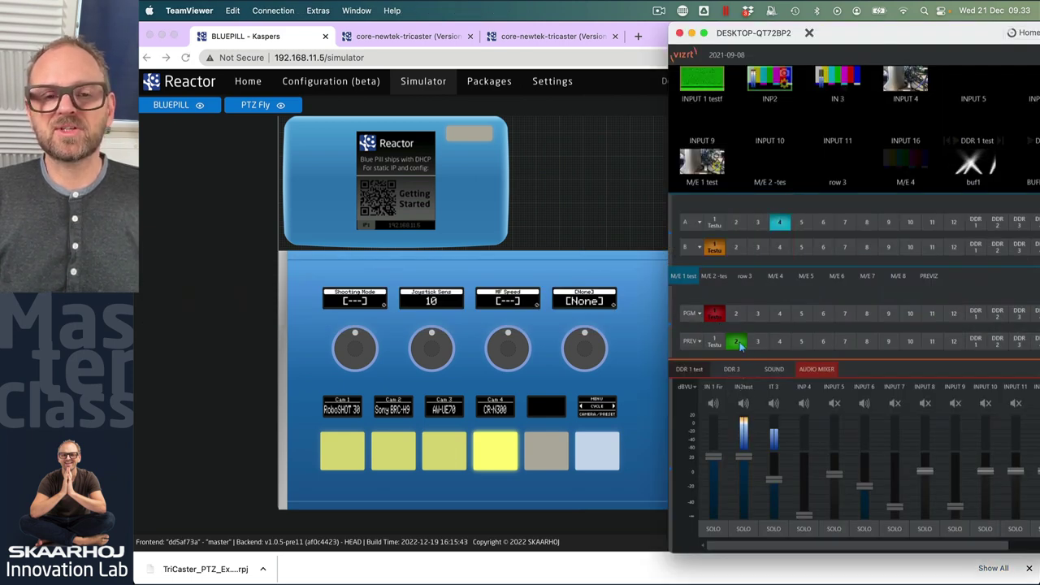
key("super+Tab")
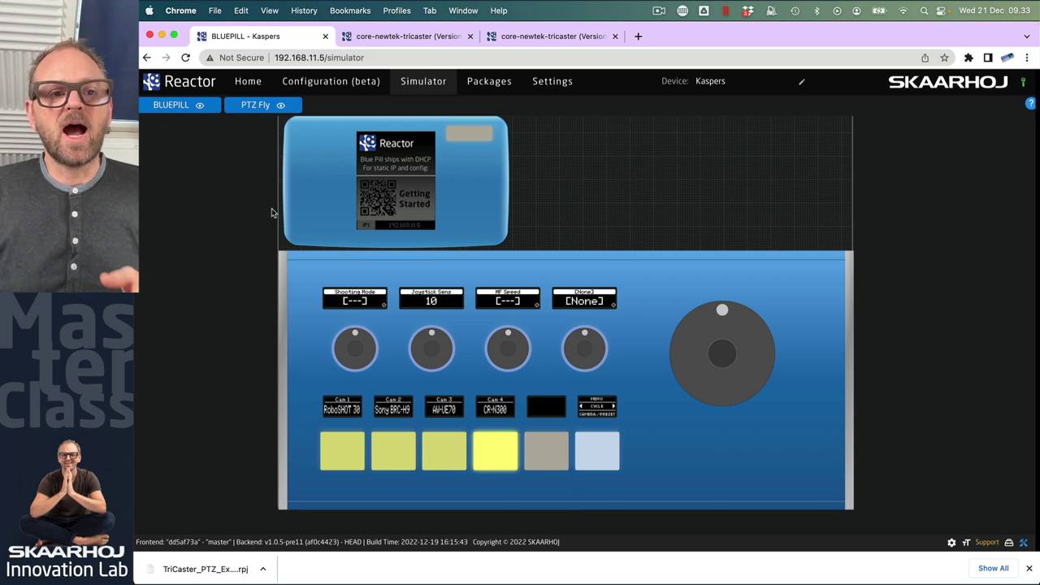
Step: In the PTZ Fly's Camera Selector, set the RoboSHOT 30E NDI's Tally Index to 1 and fill the remaining cameras incrementally
left_click(247, 82)
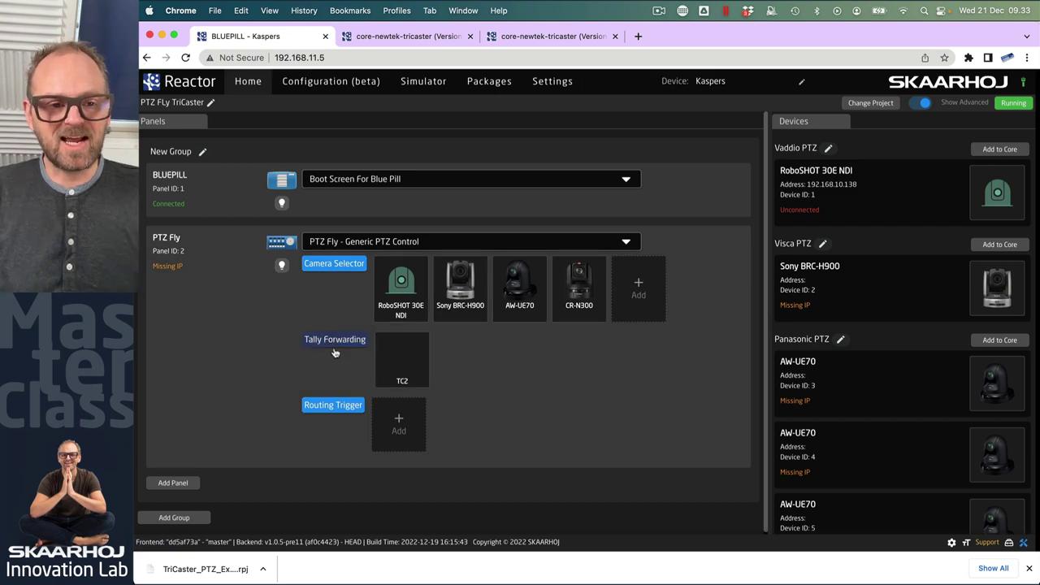
left_click(333, 264)
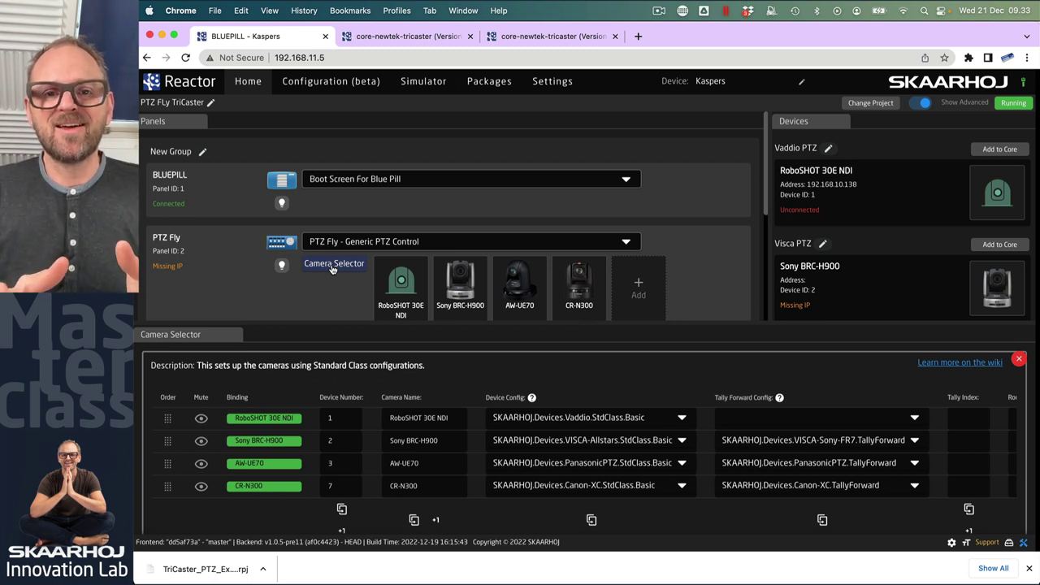
left_click(331, 269)
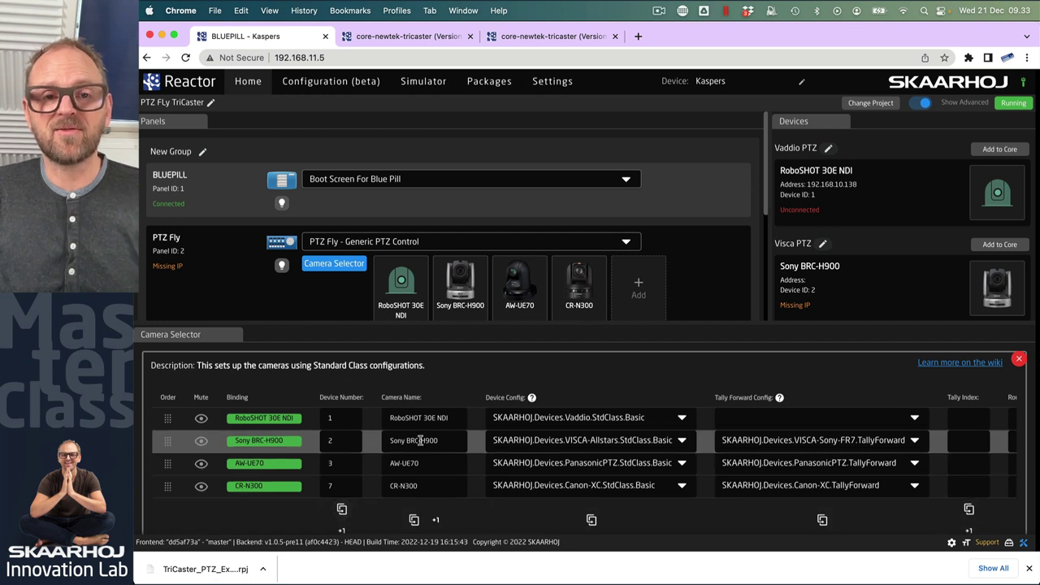
scroll(418, 439, "right", 5)
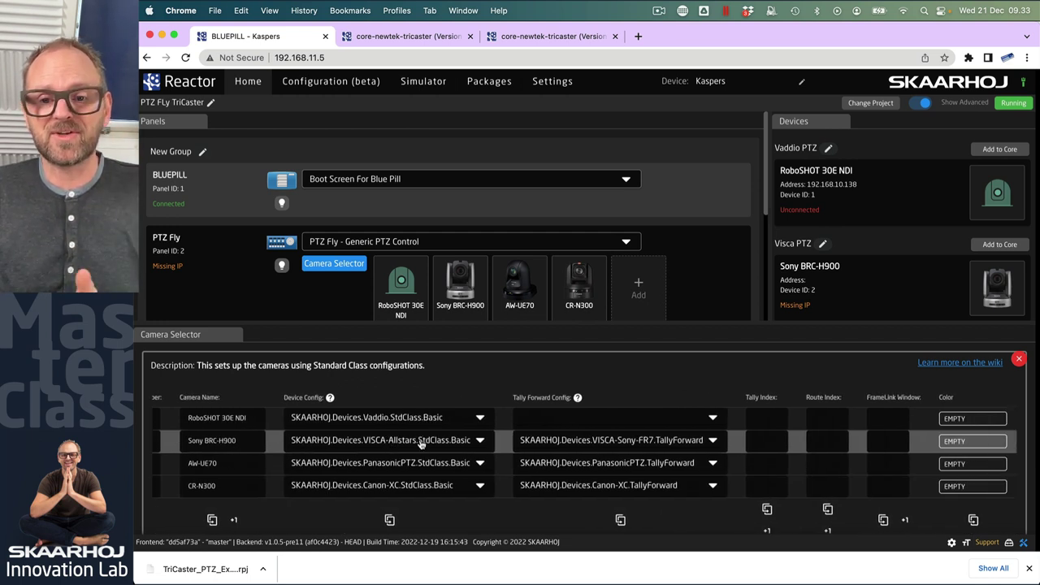
left_click(782, 418)
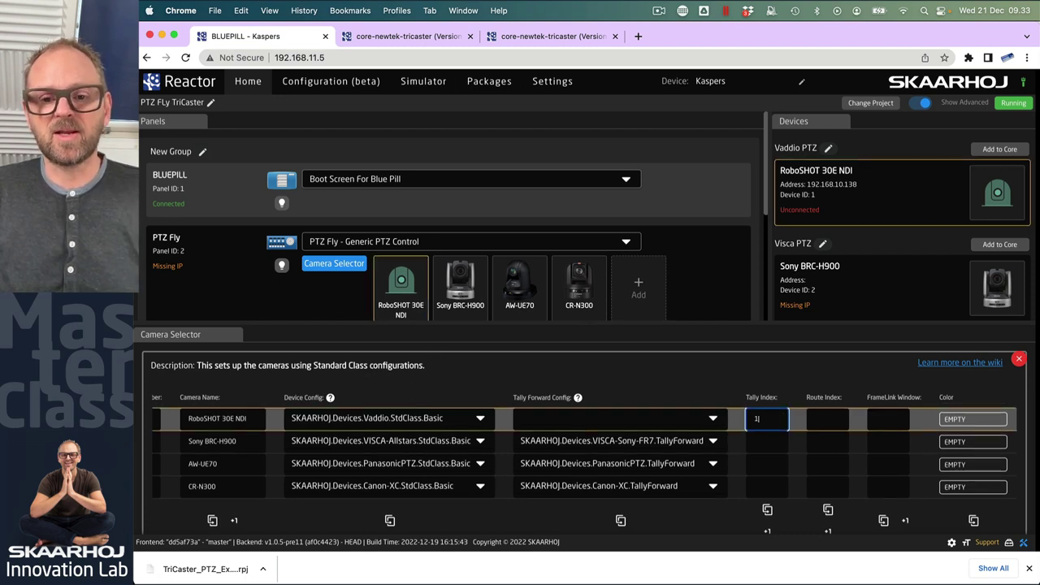
left_click(768, 531)
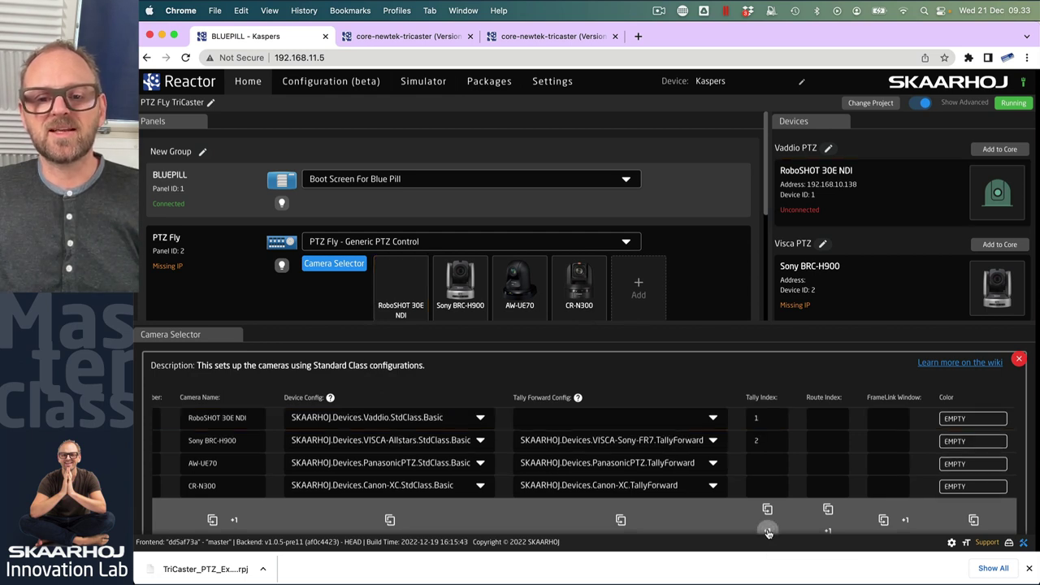
Step: Set the Sony BRC-H900's Tally Index to 7
left_click(768, 440)
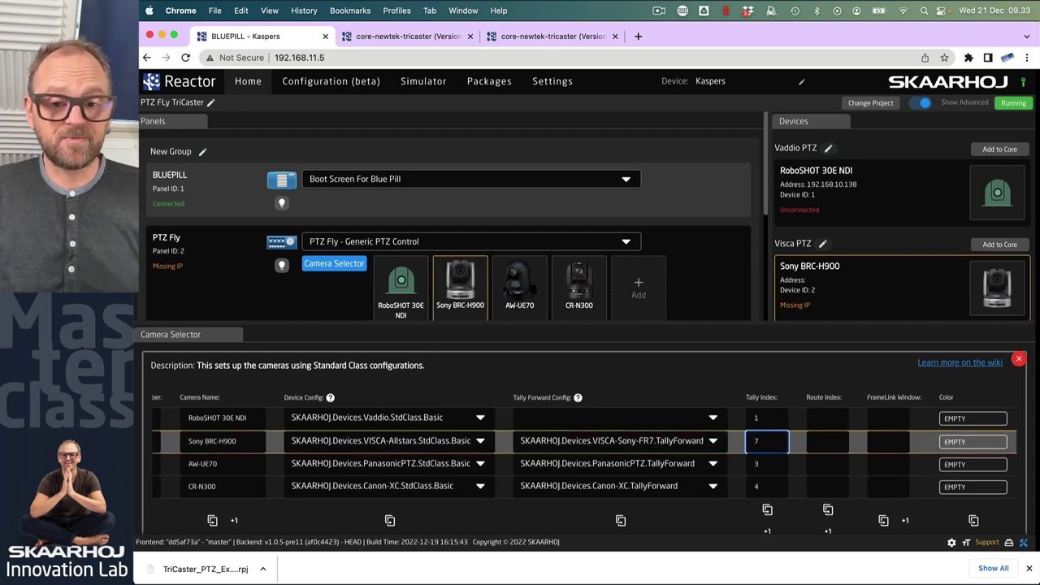
left_click_drag(749, 381, 766, 439)
left_click(766, 439)
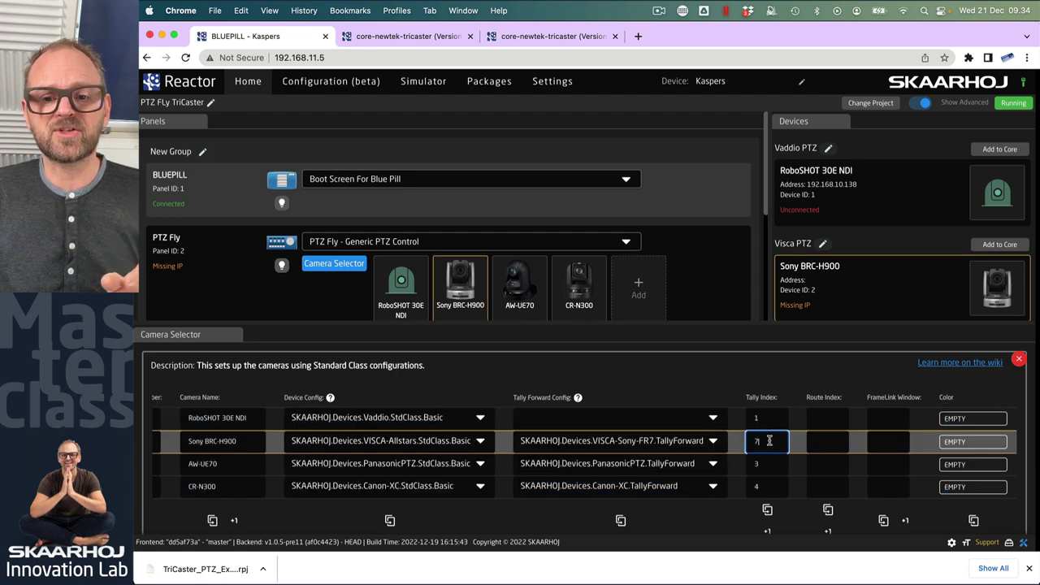
Step: Open the Simulator and test the PTZ Fly's camera selection, ending with Cam 2, the Sony BRC-H900, selected
left_click(421, 91)
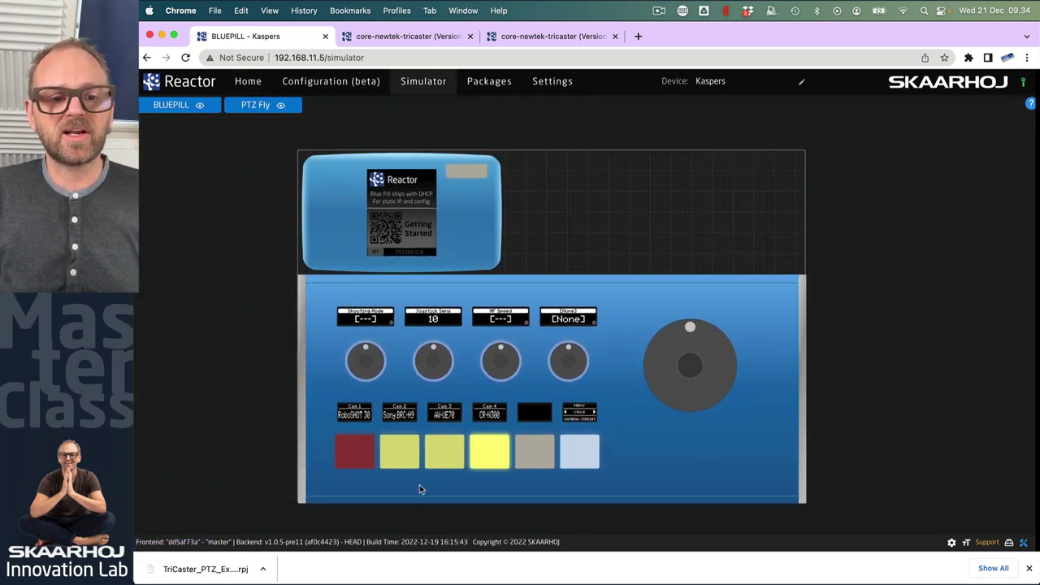
left_click(402, 462)
left_click(445, 460)
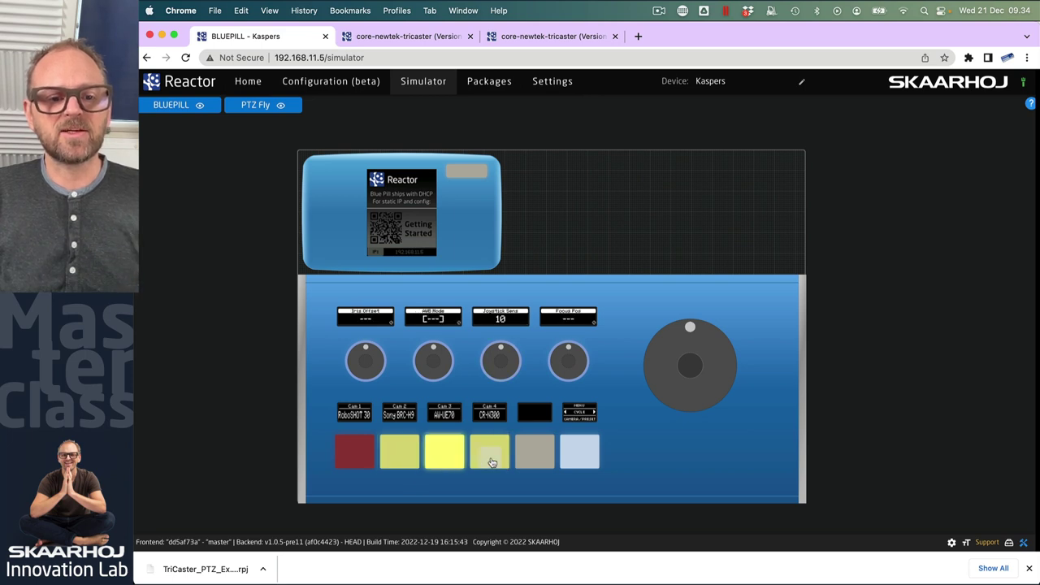
left_click(450, 462)
left_click(409, 455)
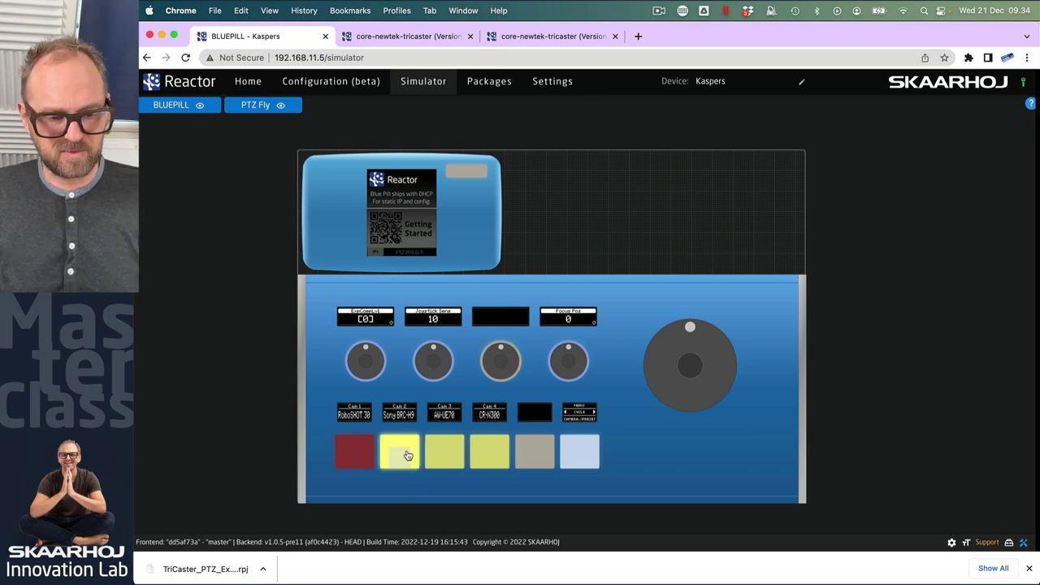
Step: Switch to the TriCaster in TeamViewer and cycle inputs 1 to 4 on the program row to test the tally, ending on input 4
key("super+Tab")
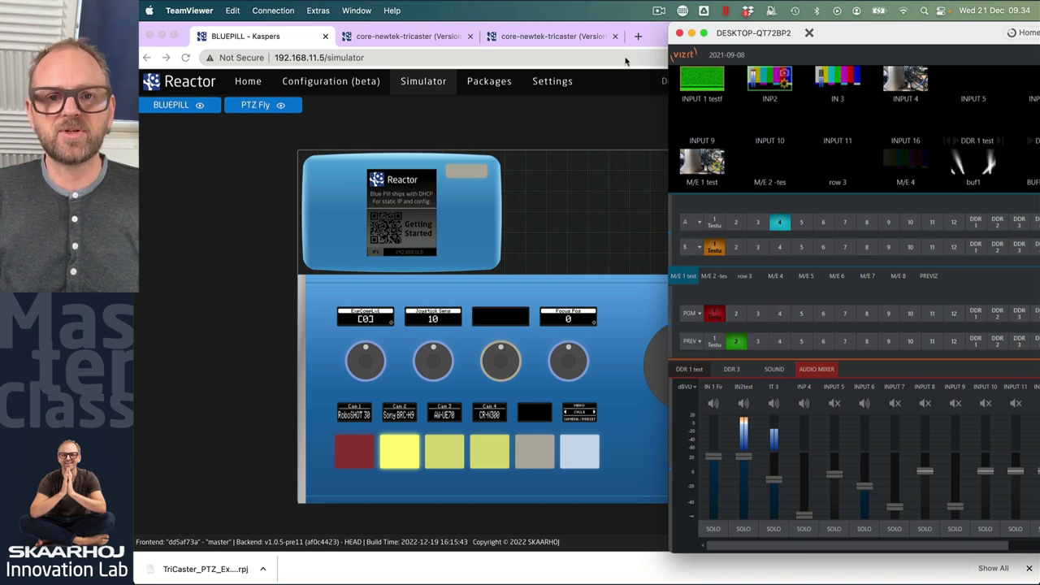
left_click(736, 317)
left_click(757, 317)
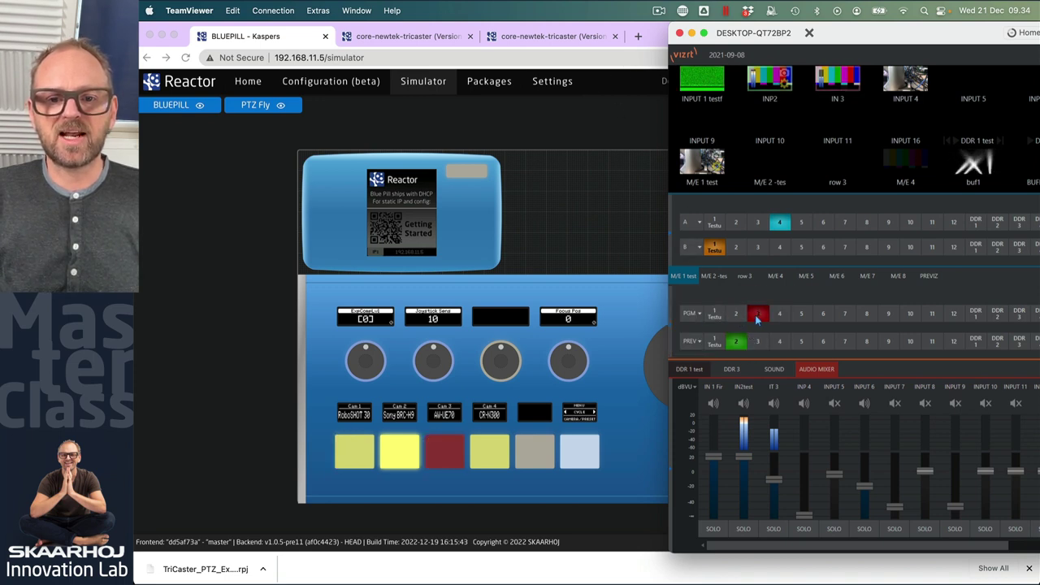
left_click(778, 316)
left_click(757, 317)
left_click(737, 317)
left_click(715, 317)
left_click(735, 317)
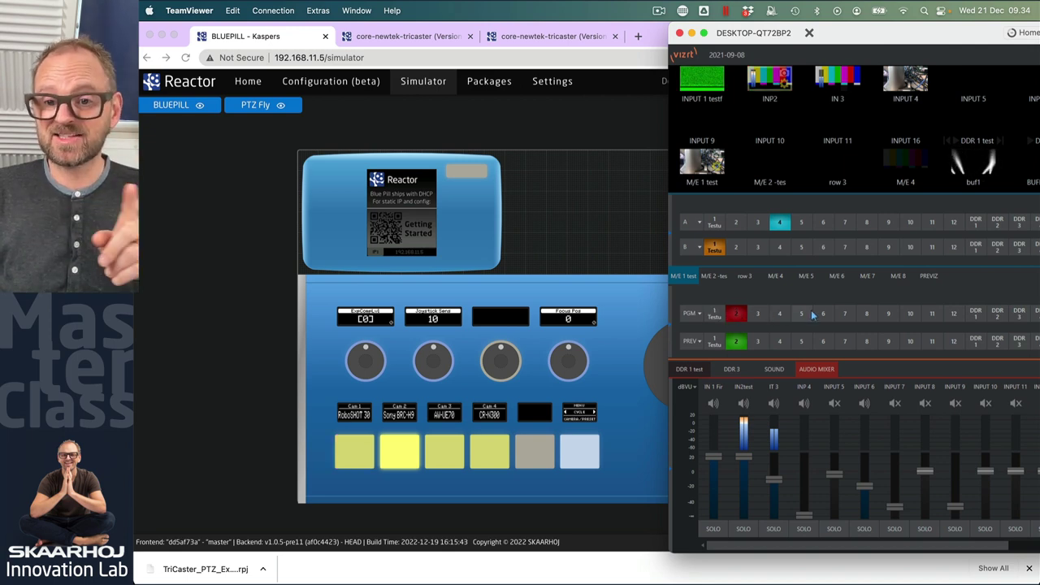
left_click(778, 316)
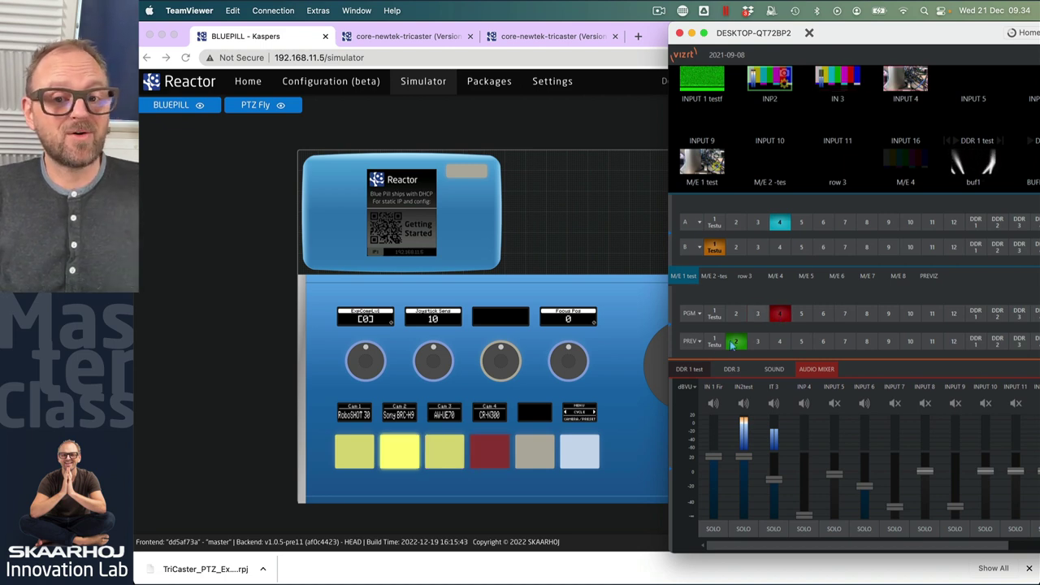
Step: Put inputs 1, 2, 3 and 4 in turn on the TriCaster's preview row and return to Reactor
left_click(715, 343)
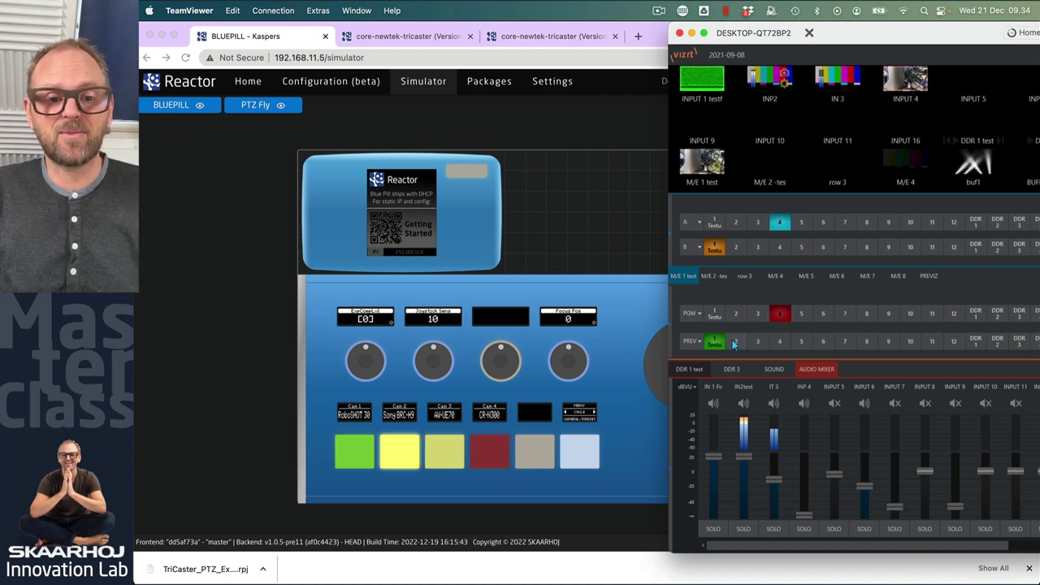
left_click(734, 343)
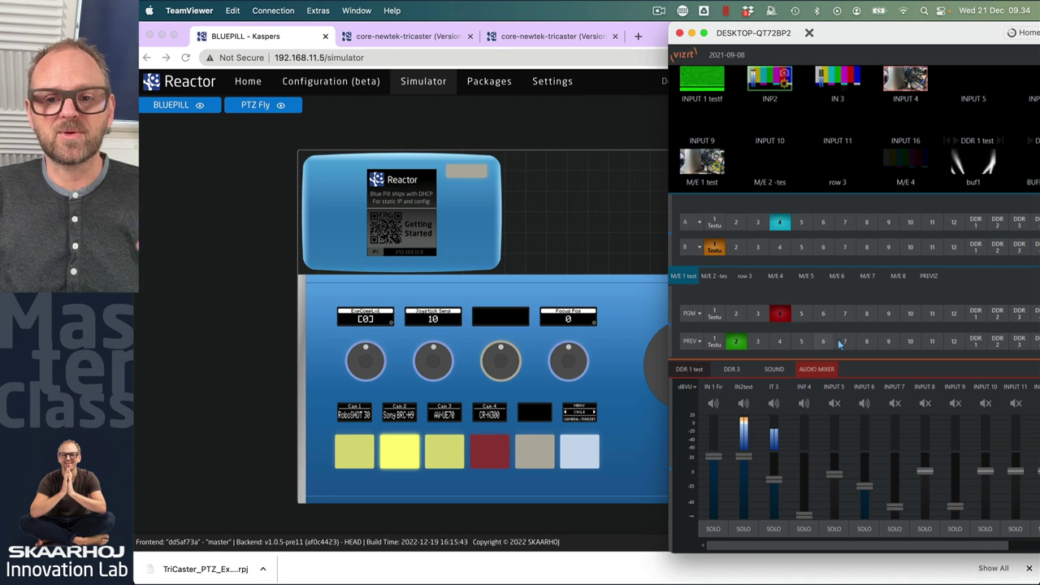
left_click(757, 343)
left_click(776, 343)
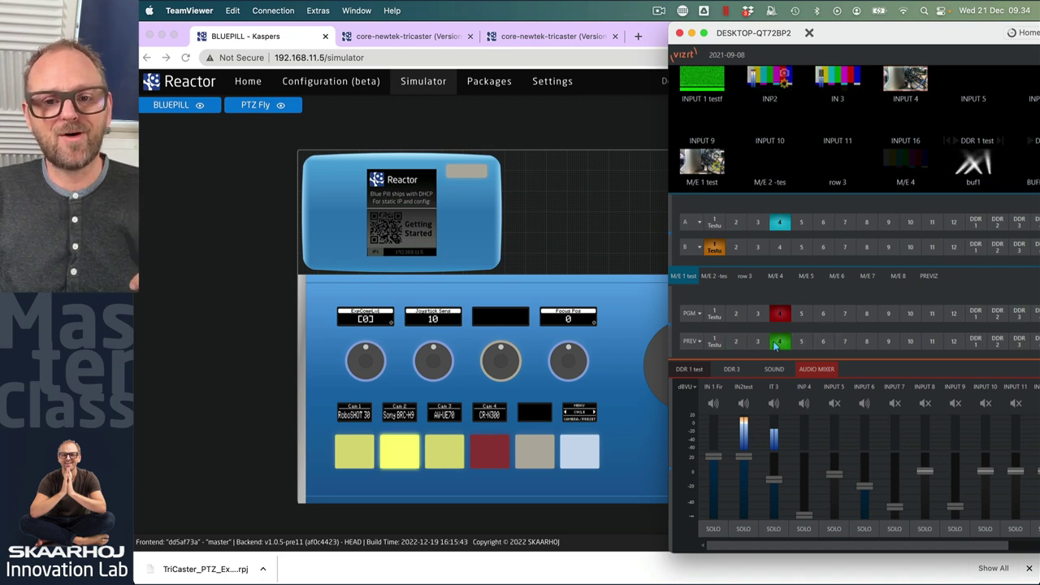
left_click(371, 122)
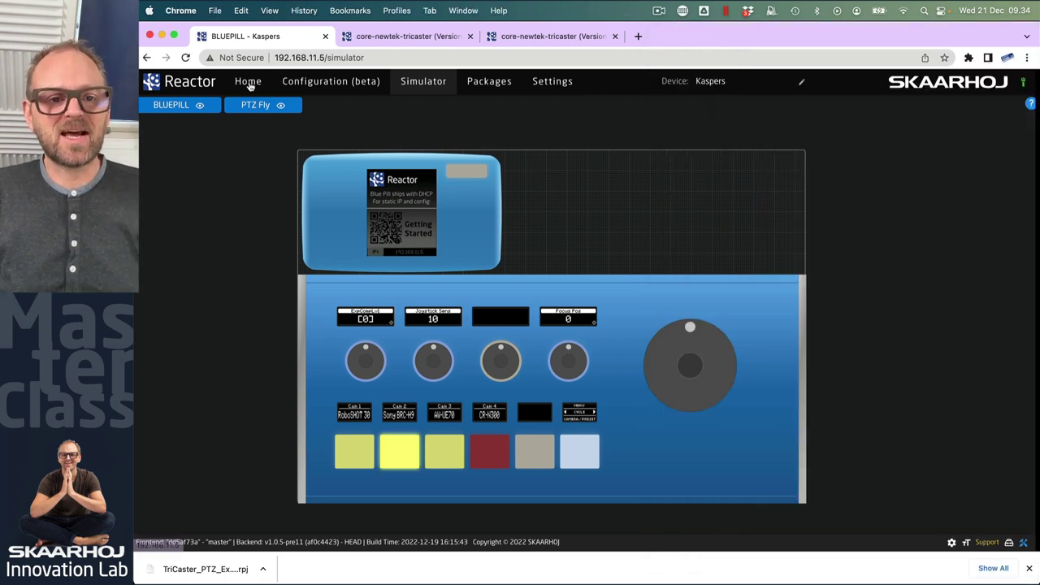
Step: On the project's Home page, add a new Routing Trigger entry for the PTZ Fly and bind it to the TC2 TriCaster
left_click(248, 83)
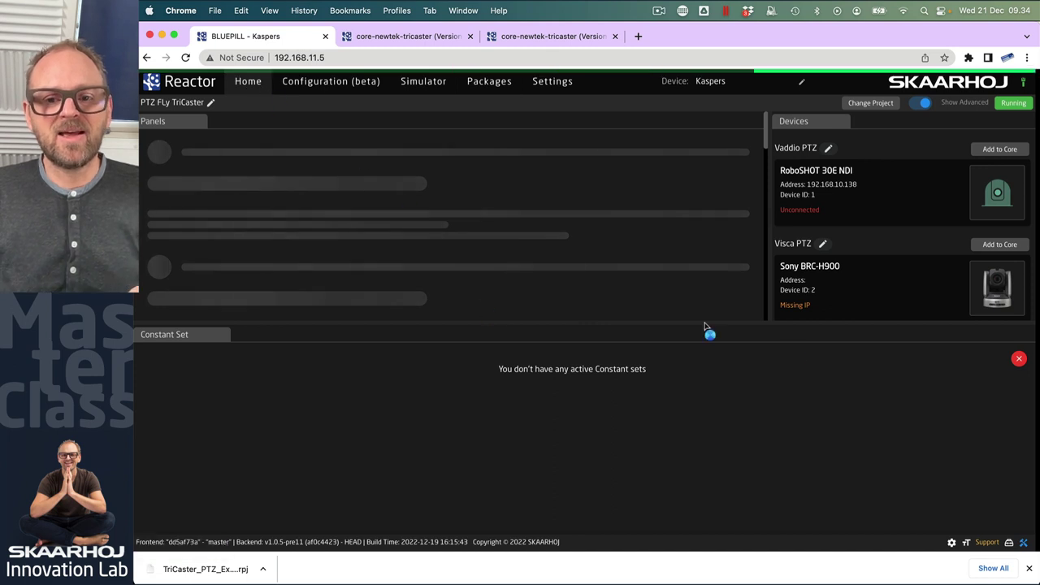
left_click(1018, 360)
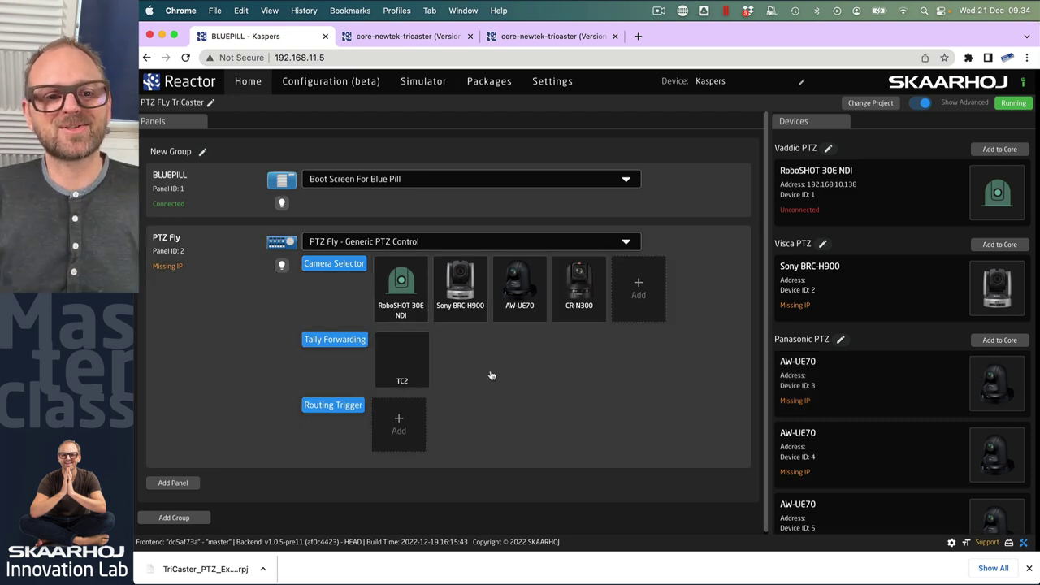
left_click(332, 406)
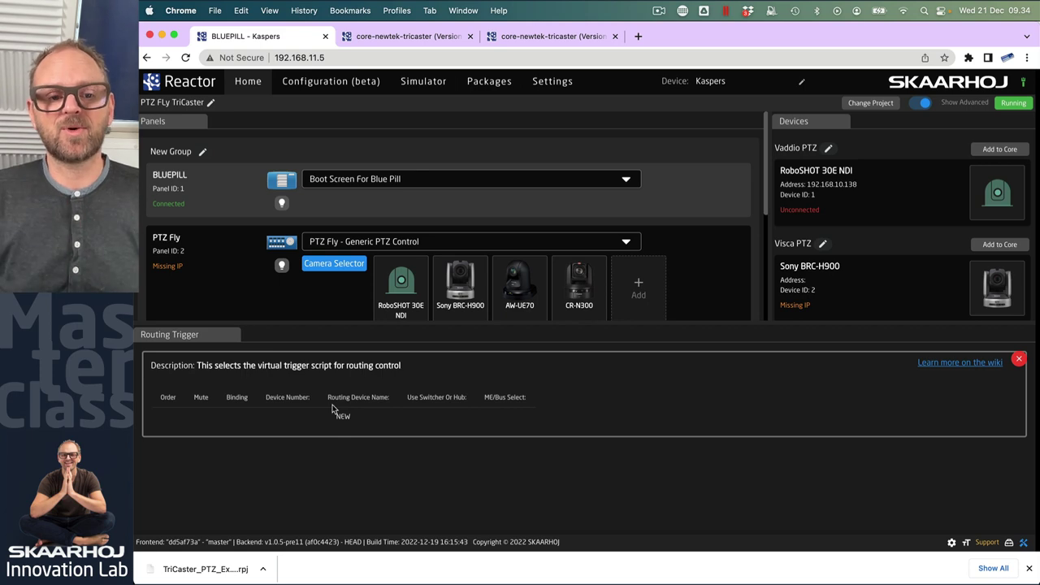
left_click(340, 421)
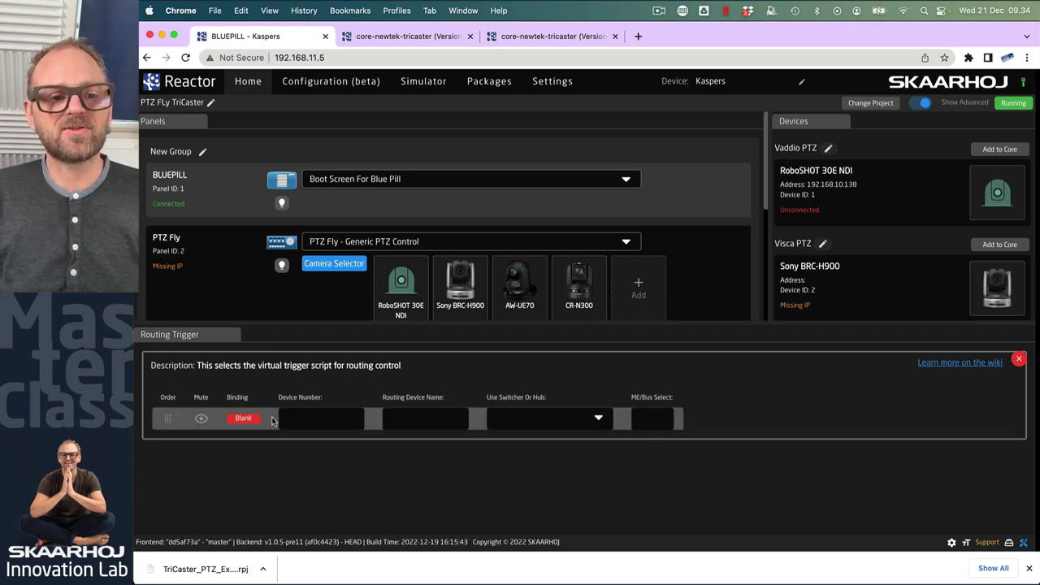
left_click(243, 419)
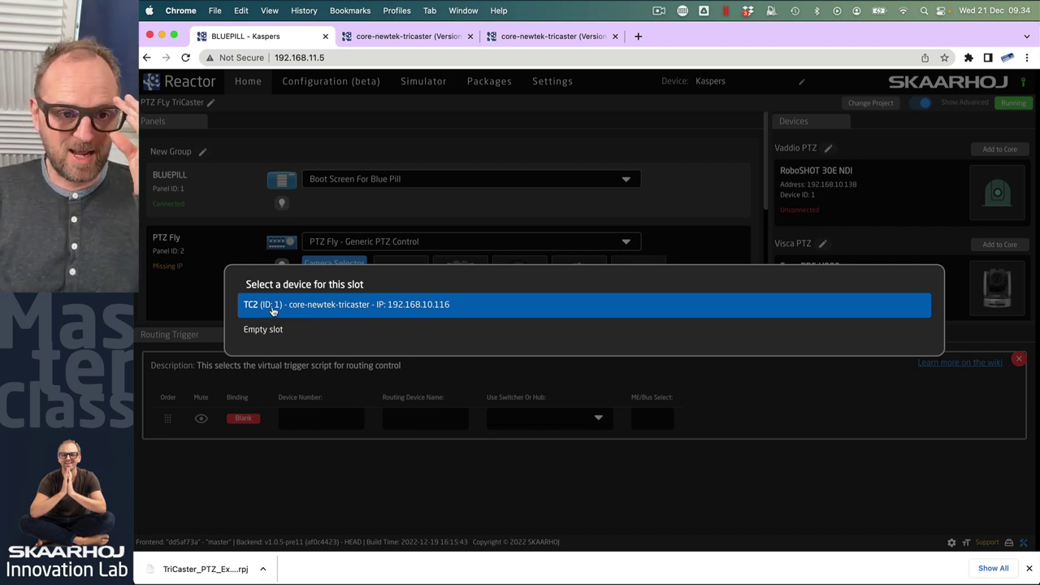
left_click(273, 307)
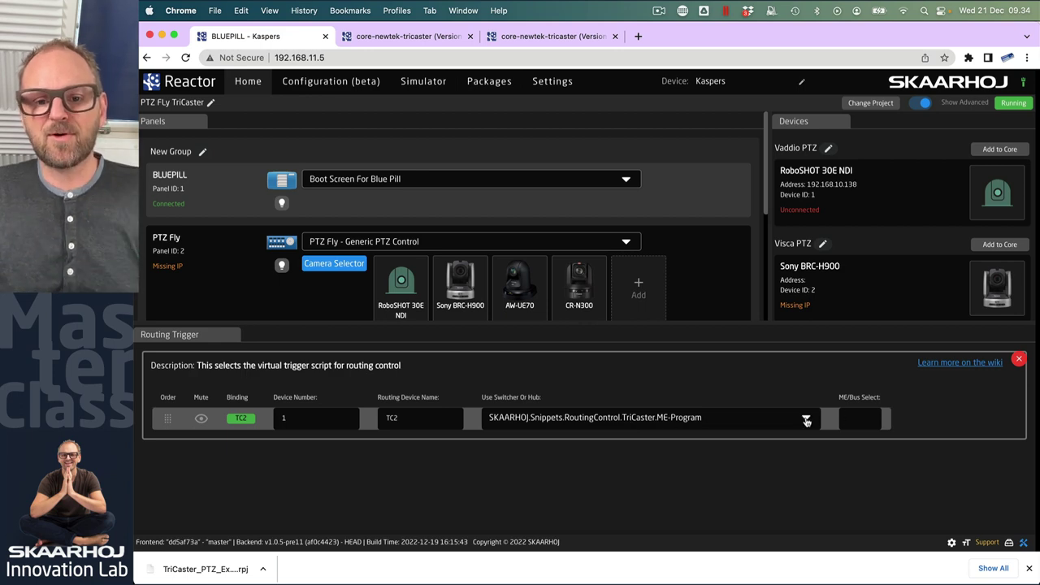
Step: Set the TC2 routing trigger to SKAARHOJ.Snippets.RoutingControl.TriCaster.ME-Program with ME/Bus Select 1
left_click(806, 420)
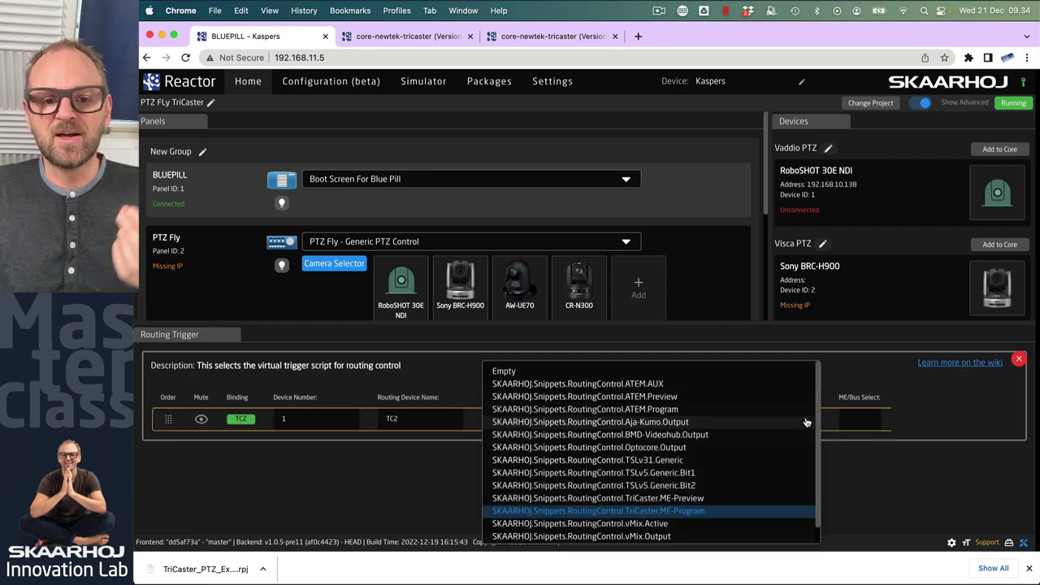
left_click(690, 512)
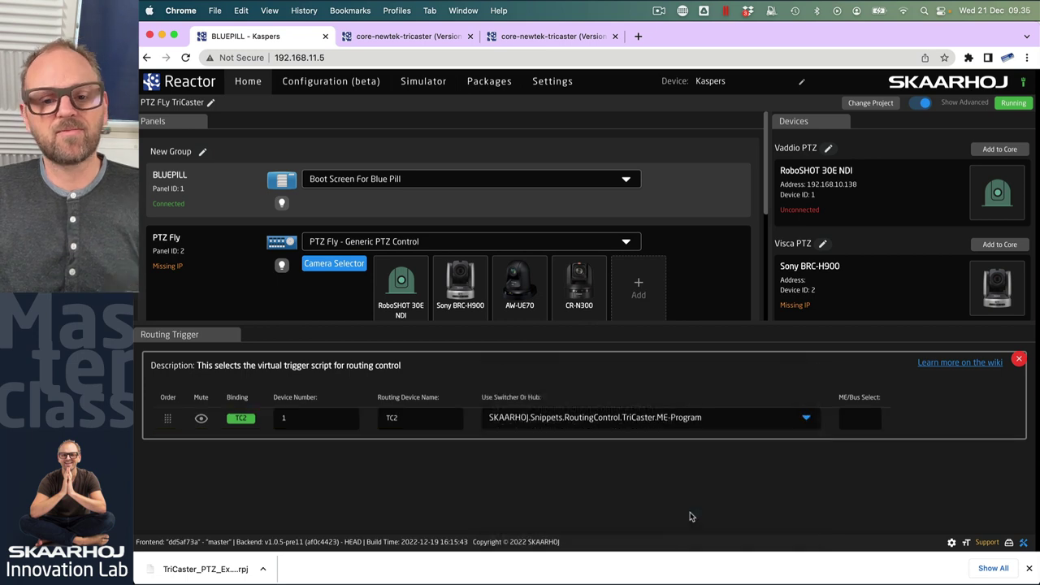
left_click(860, 421)
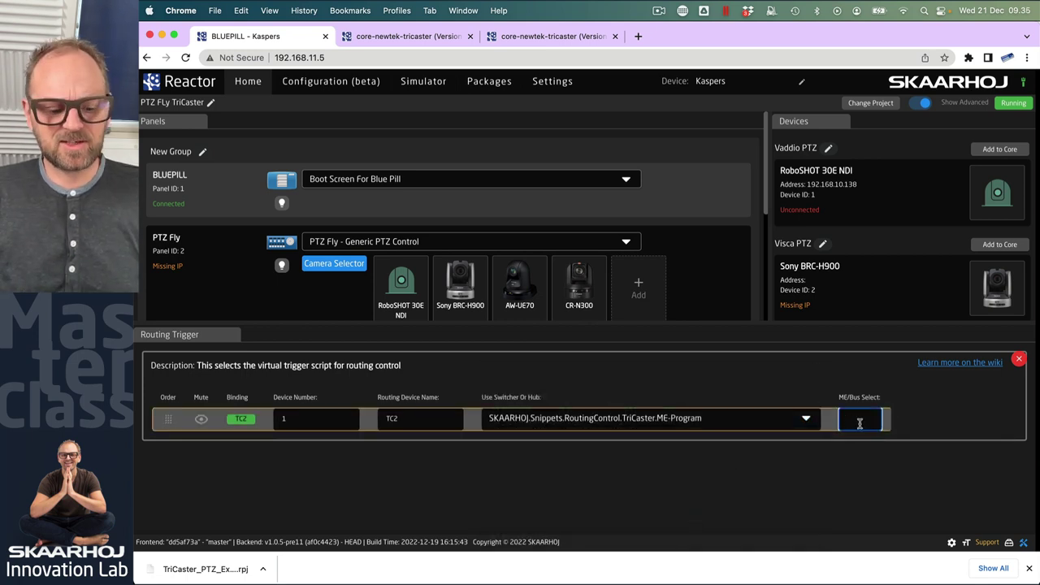
left_click(889, 498)
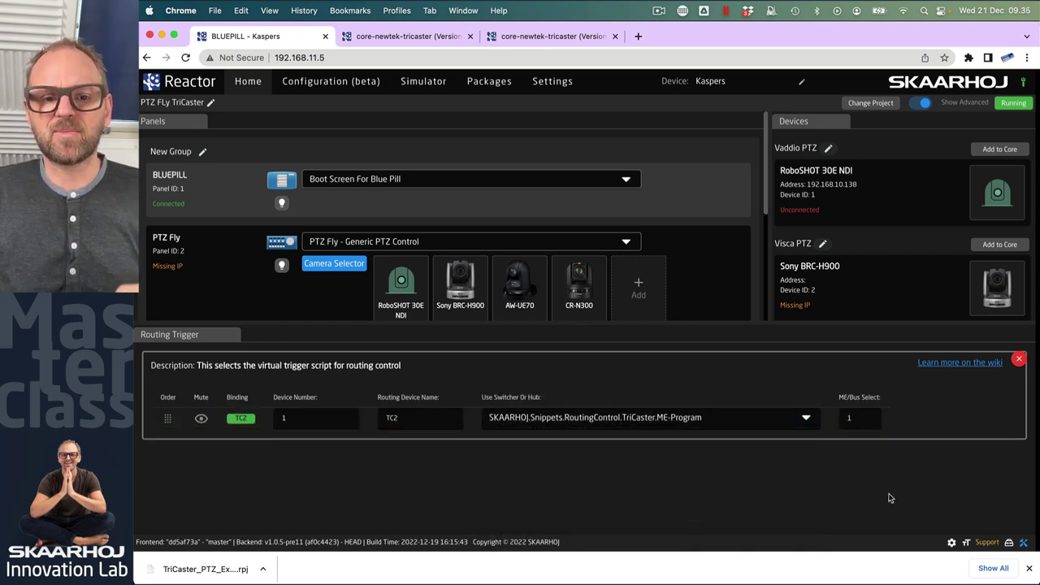
Step: Open the Simulator and arrange the Reactor window side by side with the TriCaster in TeamViewer
left_click(420, 87)
key("super+Tab")
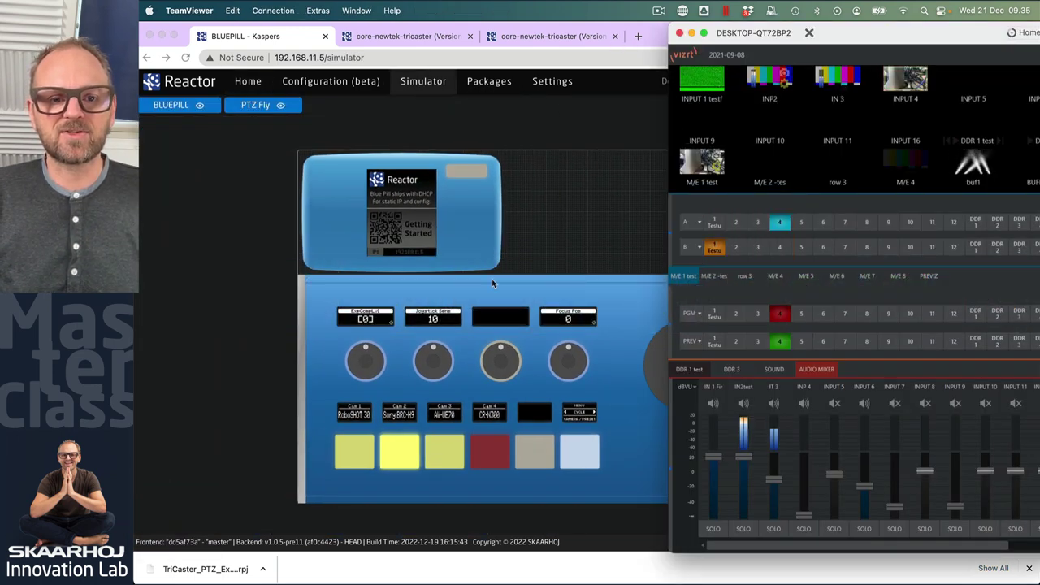
key("ctrl+alt+Left")
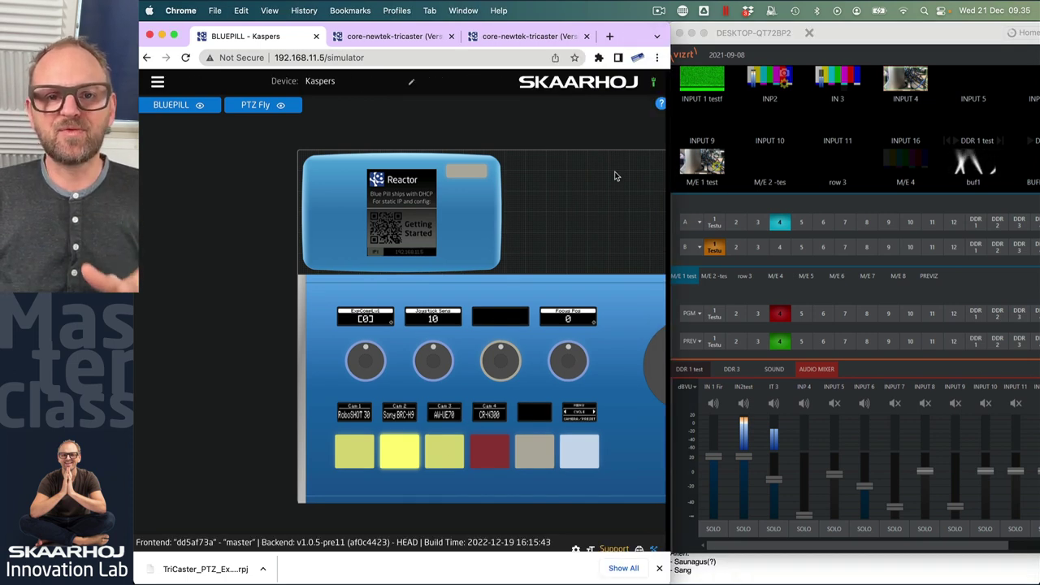
Step: Return to the project's Home page and open the PTZ Fly's Camera Selector settings
left_click(159, 82)
left_click(160, 83)
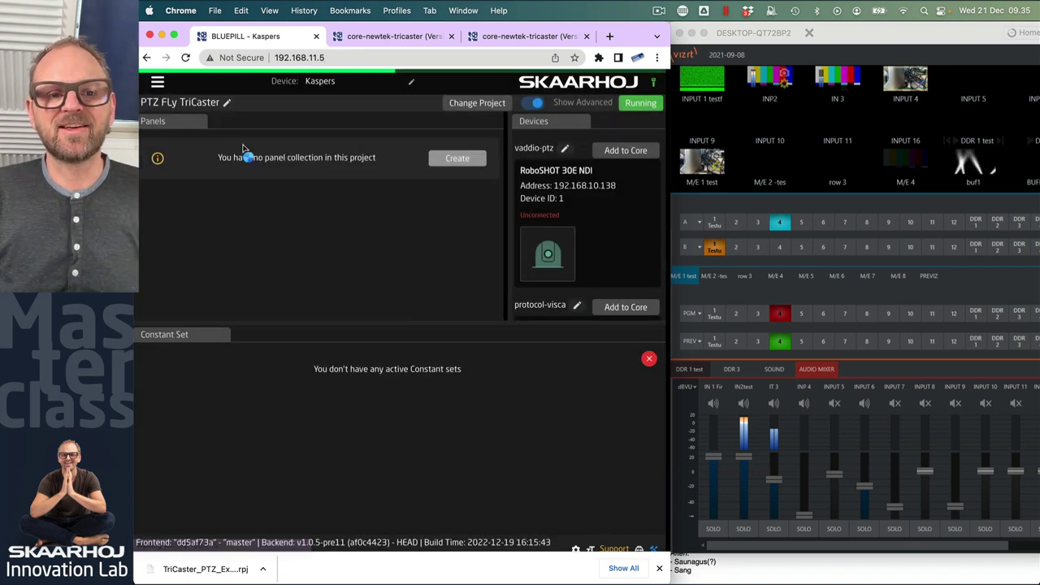
scroll(348, 226, "down", 2)
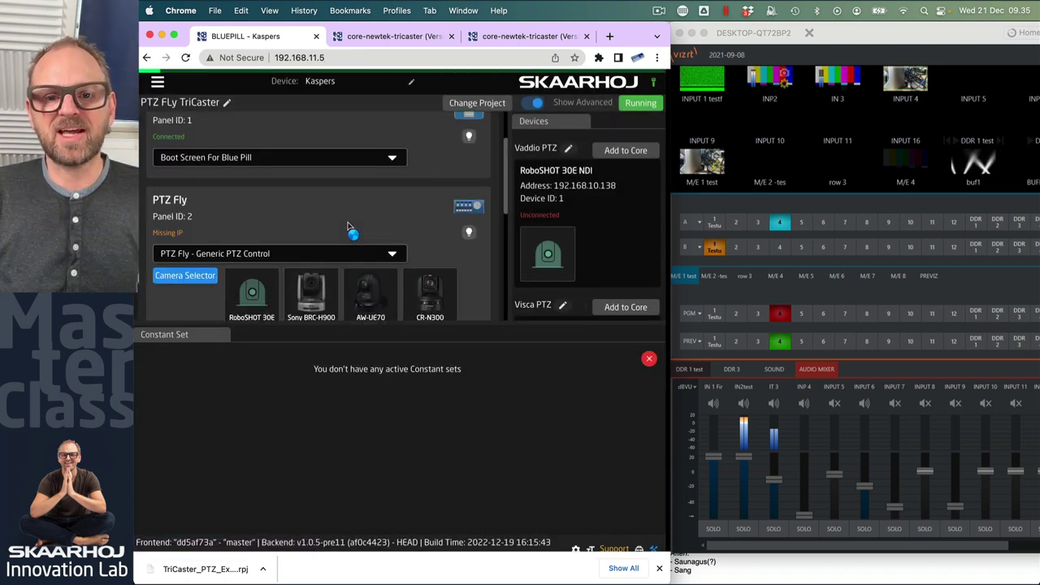
scroll(347, 226, "down", 4)
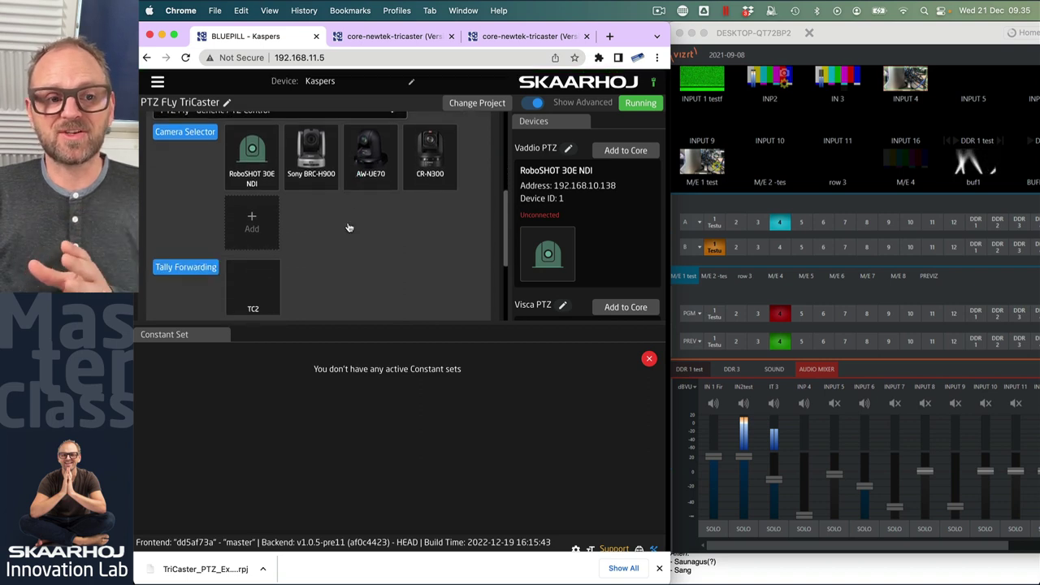
scroll(347, 227, "up", 1)
left_click(186, 145)
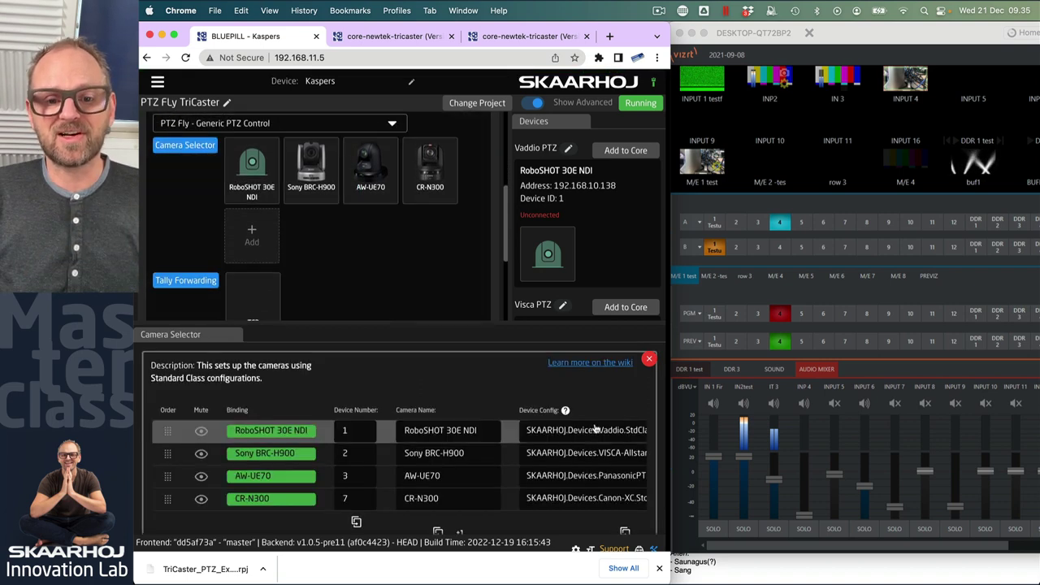
Step: Set the cameras' Route Index to 1 for RoboSHOT 30E NDI, 7 for Sony BRC-H900, 3 for AW-UE70 and 4 for CR-N300, then close the settings
scroll(596, 428, "right", 5)
left_click(467, 430)
left_click(458, 476)
type("3")
left_click(465, 498)
type("4")
left_click(460, 452)
type("7")
key("Return")
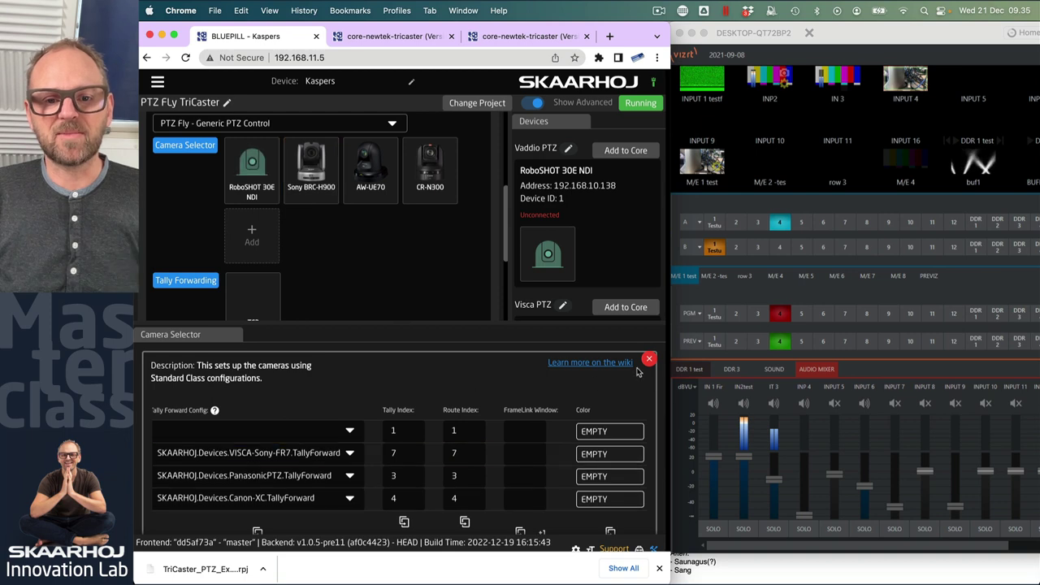
left_click(649, 359)
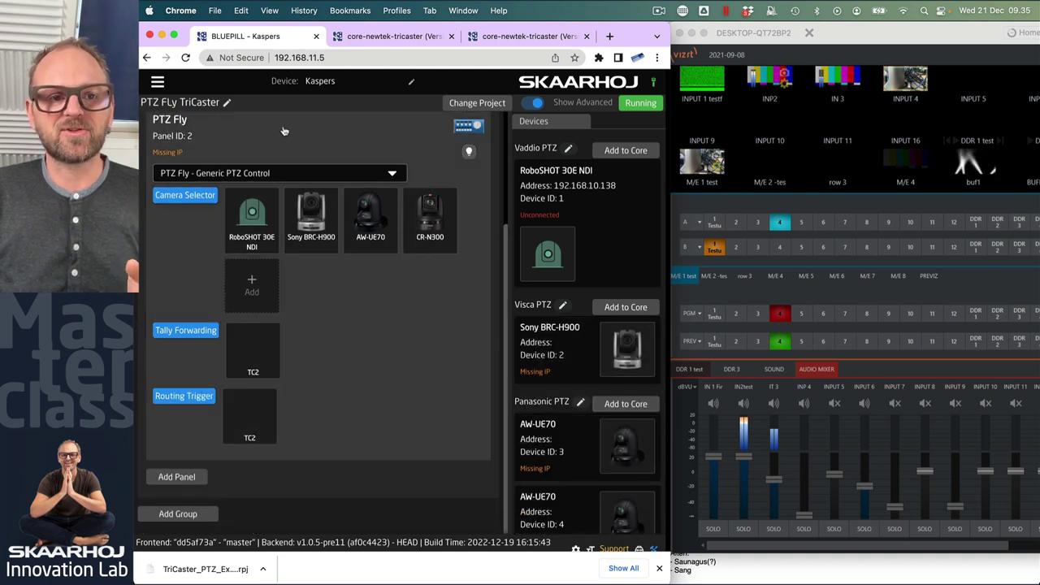
Step: Test program routing in the Simulator by selecting Cam 1 to Cam 4 on the PTZ Fly, then Cam 3, ending on Cam 1
left_click(158, 81)
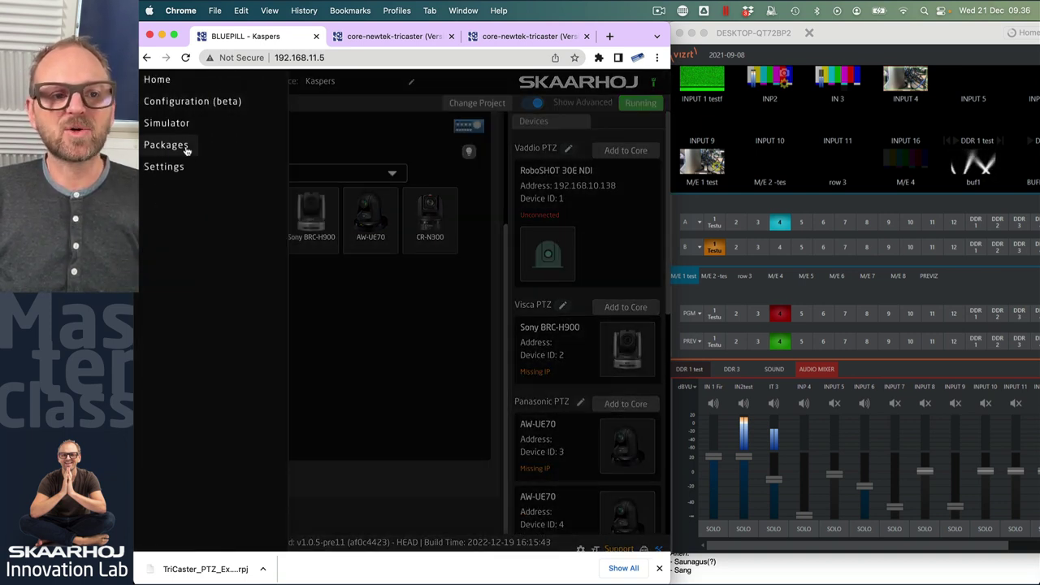
left_click(166, 124)
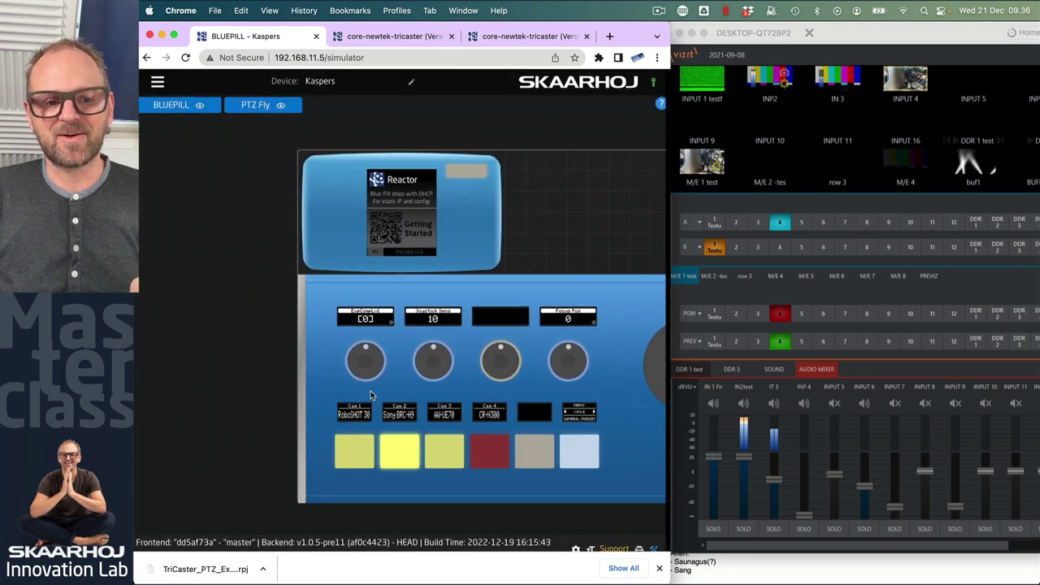
left_click(348, 460)
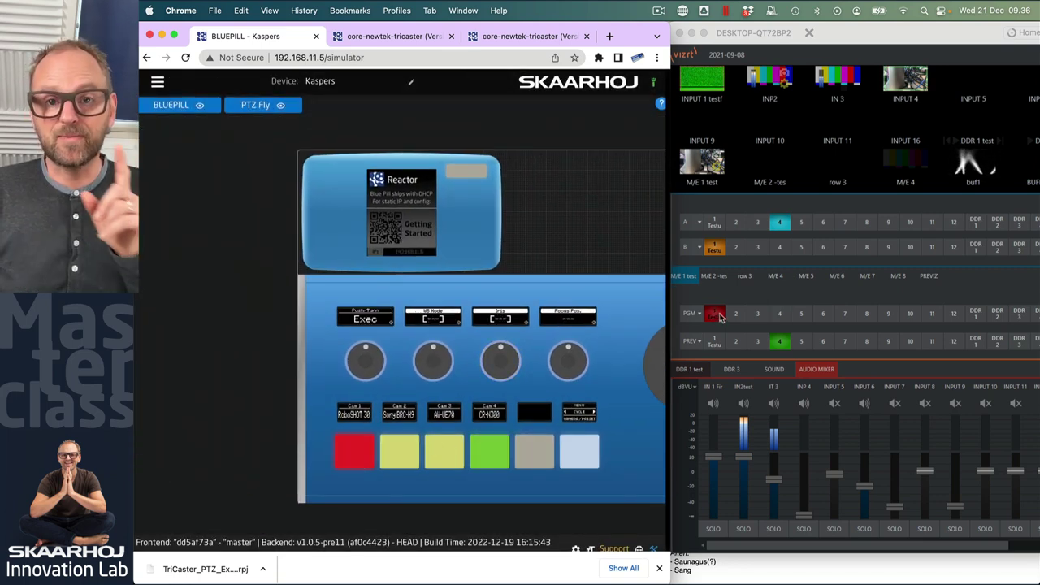
left_click(400, 454)
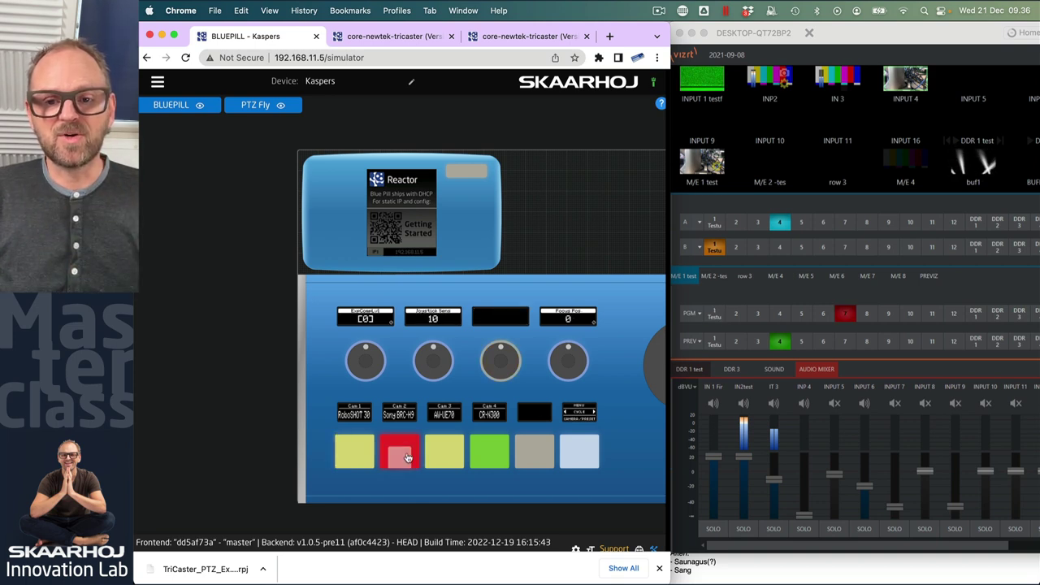
left_click(449, 464)
left_click(490, 465)
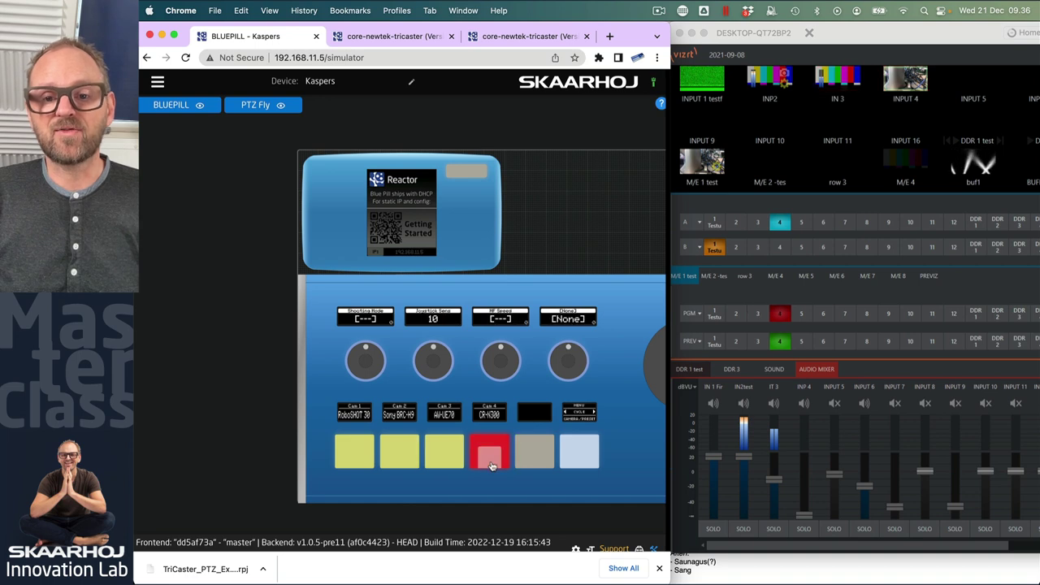
left_click(446, 460)
left_click(361, 463)
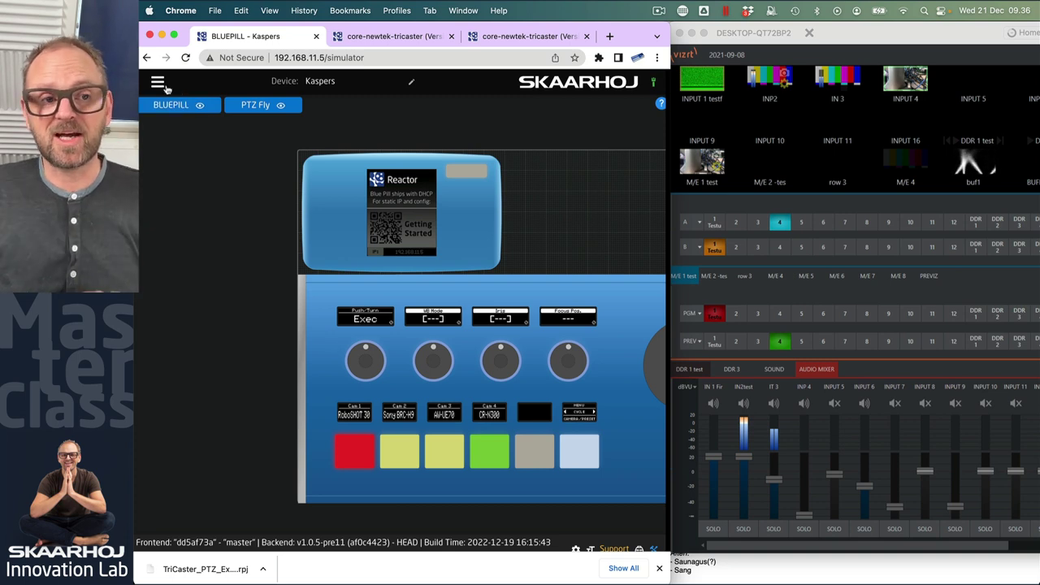
Step: Change the PTZ Fly's TC2 routing trigger to SKAARHOJ.Snippets.RoutingControl.TriCaster.ME-Preview
left_click(159, 82)
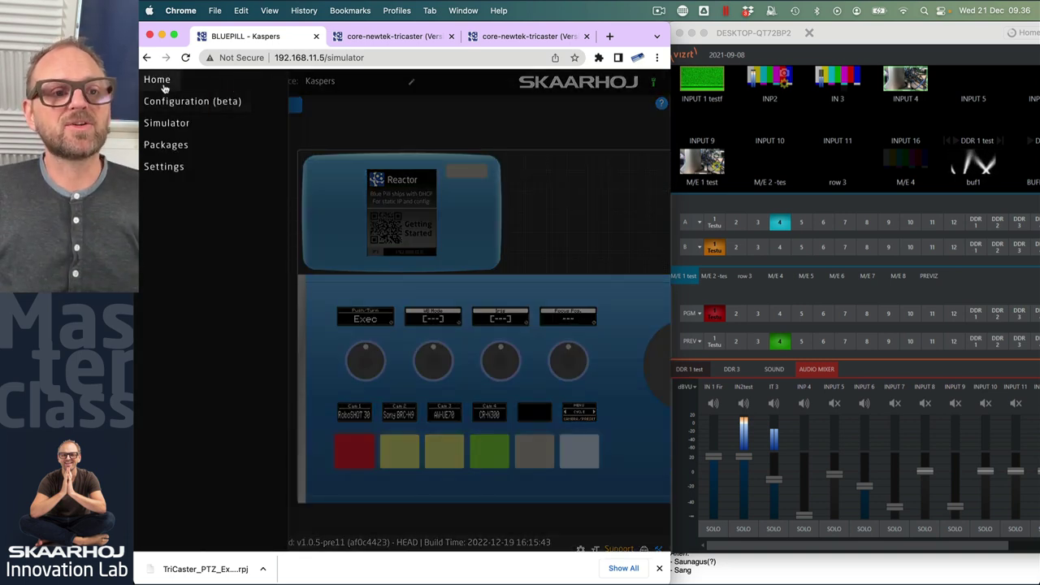
left_click(158, 81)
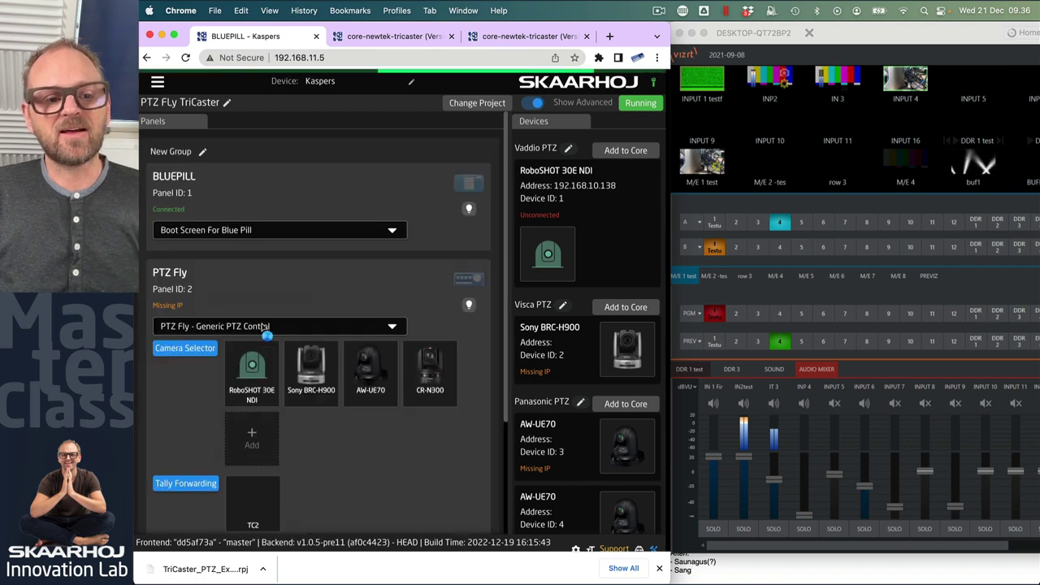
scroll(260, 333, "down", 2)
left_click(197, 404)
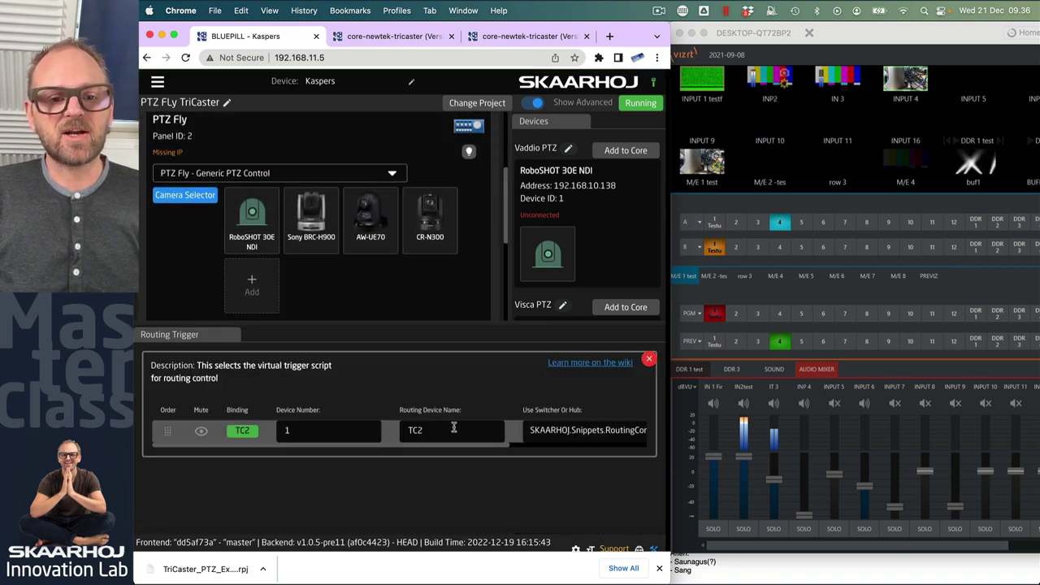
left_click(599, 437)
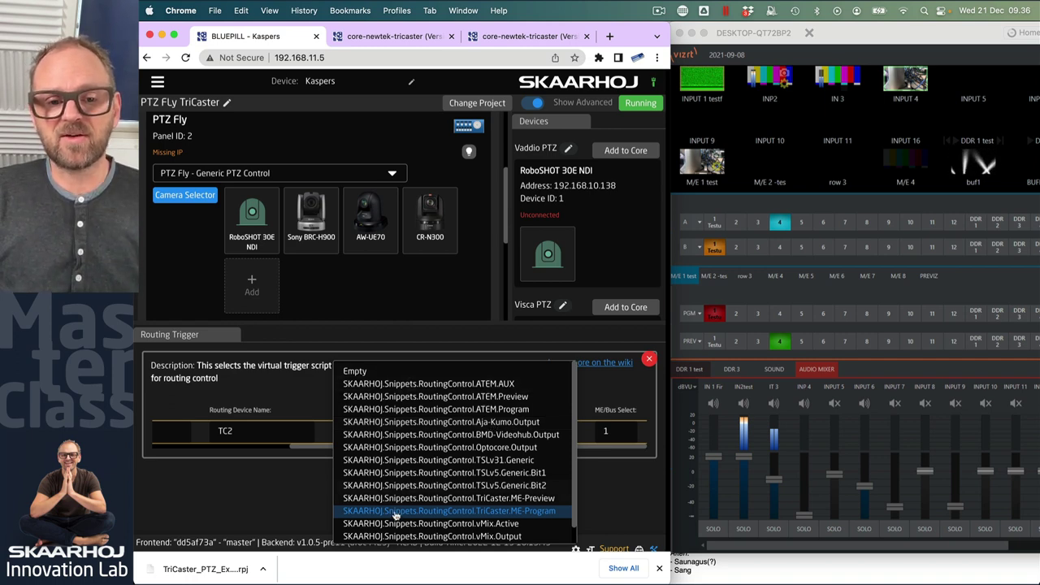
left_click(544, 498)
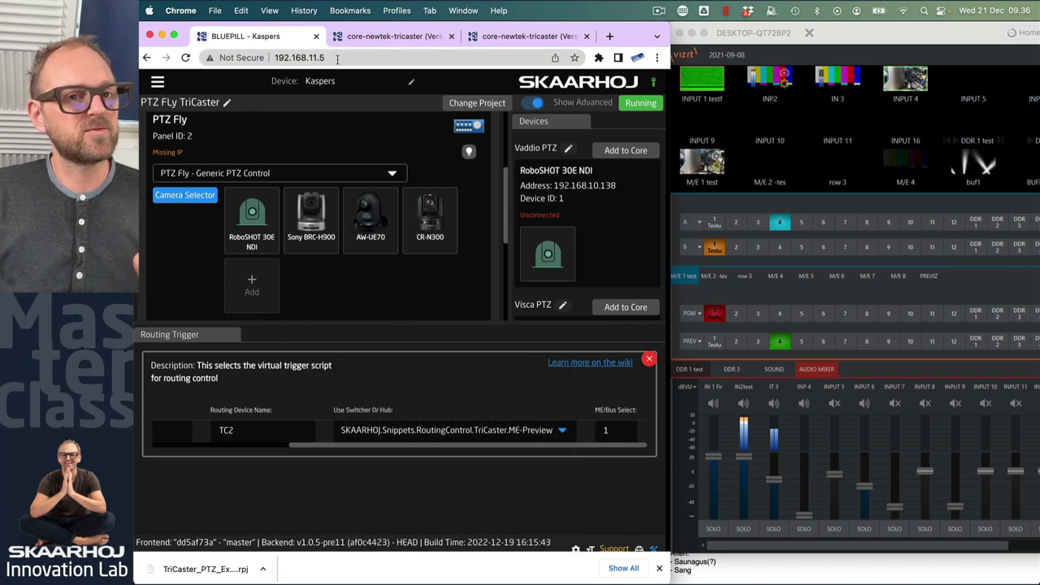
Step: Test preview routing in the Simulator by selecting the PTZ Fly's cameras in turn, ending on Cam 4
left_click(154, 82)
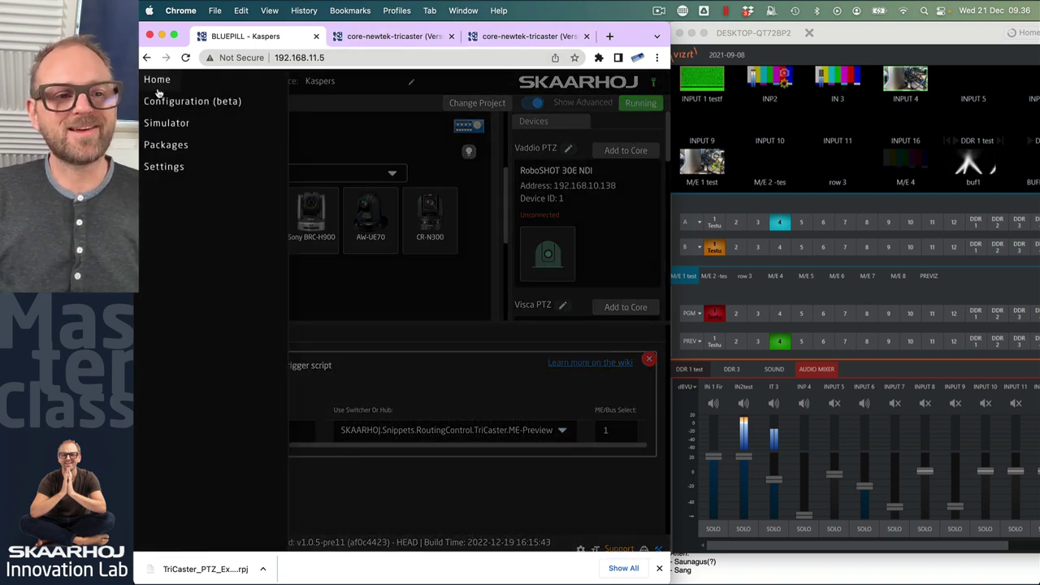
left_click(174, 125)
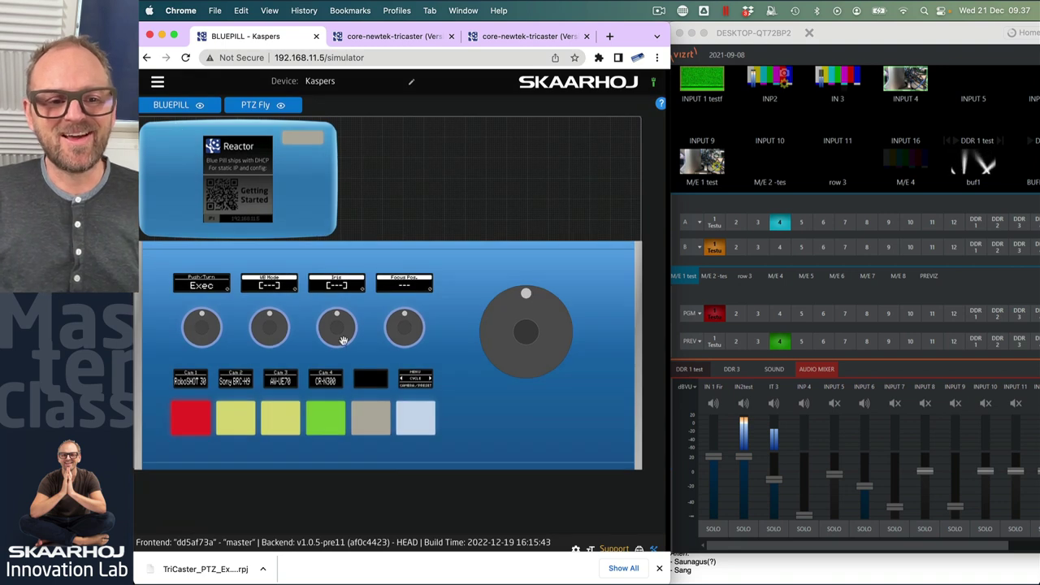
left_click(397, 463)
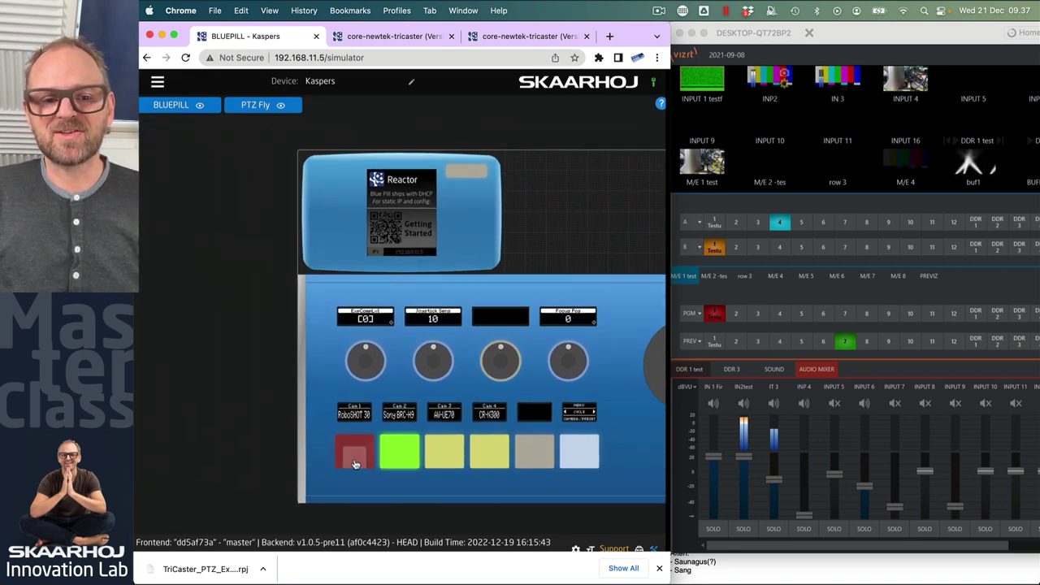
left_click(399, 462)
left_click(445, 459)
left_click(489, 459)
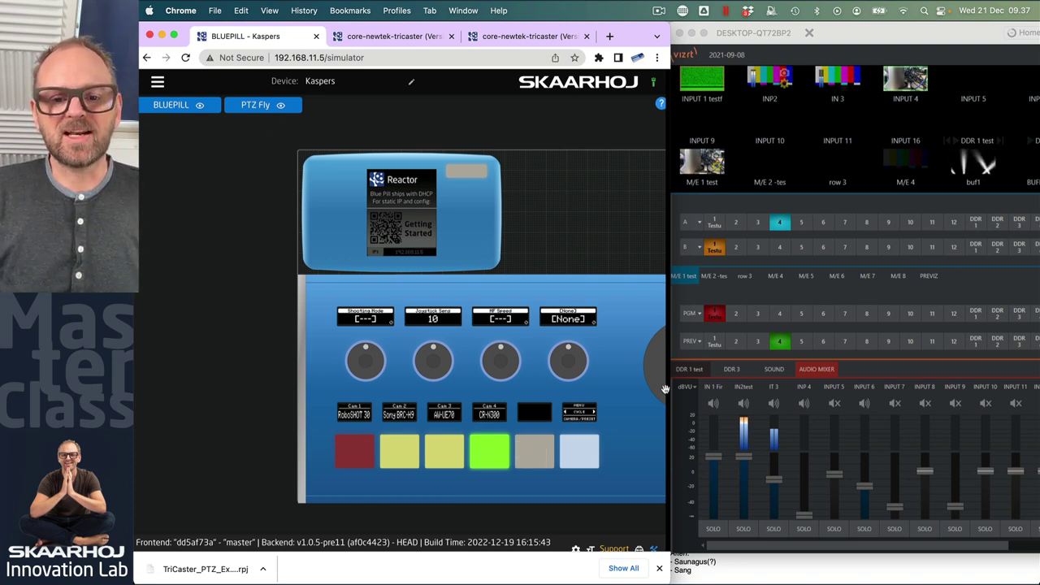
Step: Widen the Reactor window to full width and open the project's Configuration page by way of Home
left_click_drag(664, 582, 1039, 582)
left_click(251, 82)
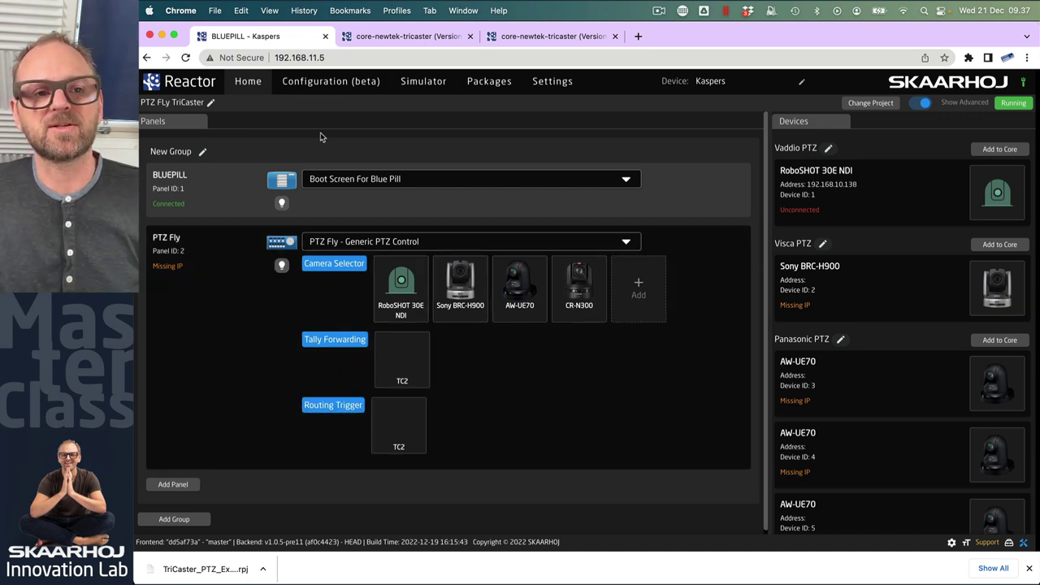
left_click(317, 85)
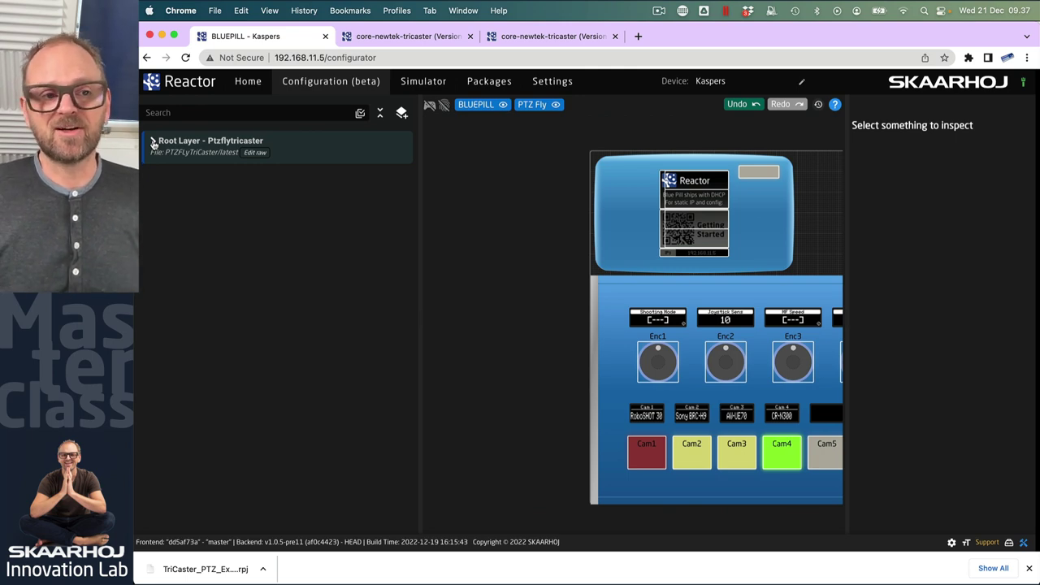
Step: Expand the root layer, turn on tracking of panel selections in the layer tree, and locate the PTZ Fly's Enc2 behavior
left_click(154, 142)
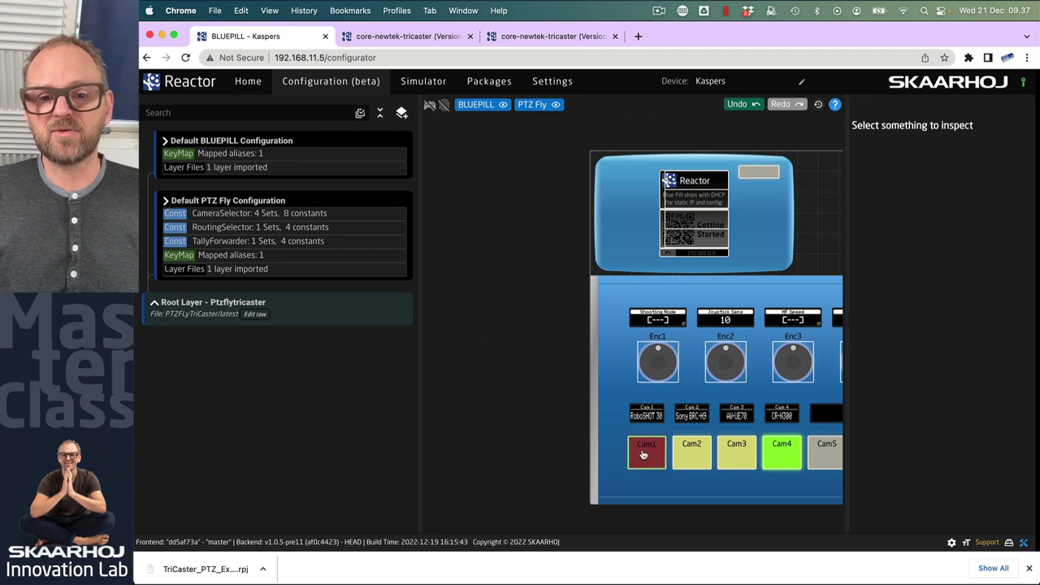
left_click(694, 459)
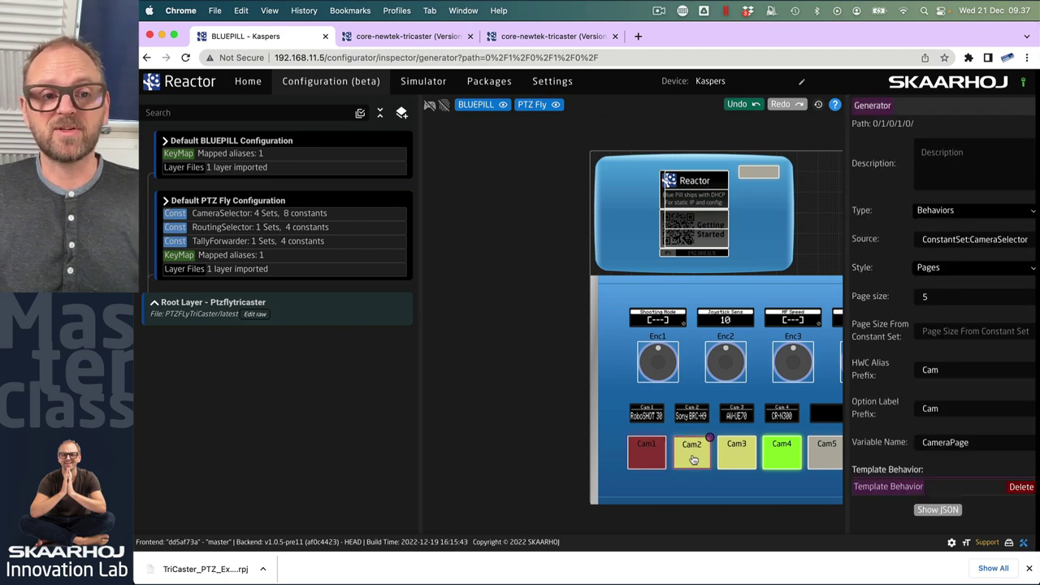
left_click(444, 109)
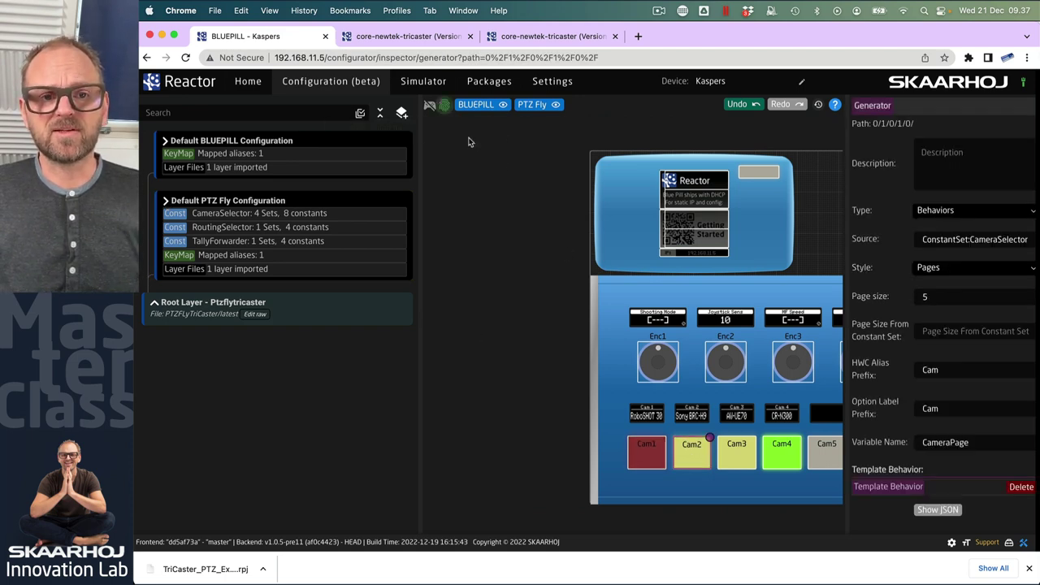
left_click(736, 370)
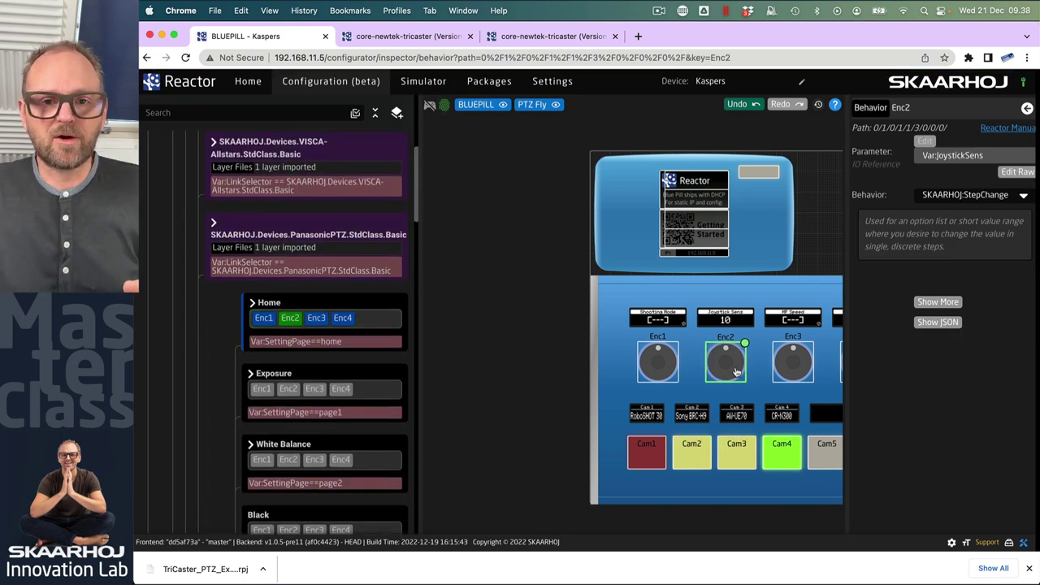
Step: Examine the Home layer's Enc2, Enc3 and Enc4 behaviors and the PTZ Fly layers, and collapse the Default PTZ Fly Configuration
left_click(309, 320)
left_click(348, 319)
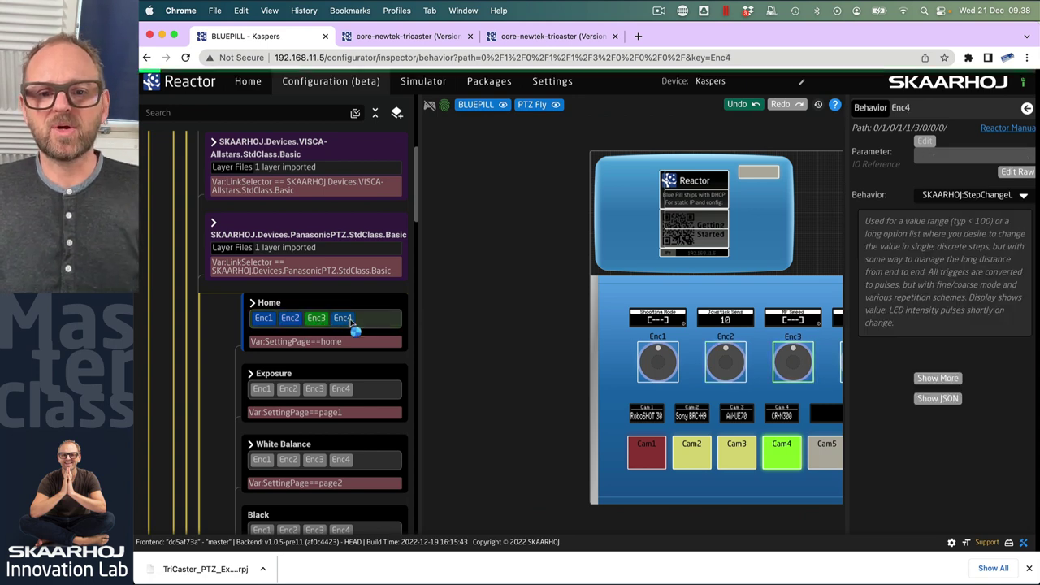
left_click(312, 321)
left_click(293, 320)
scroll(248, 404, "down", 15)
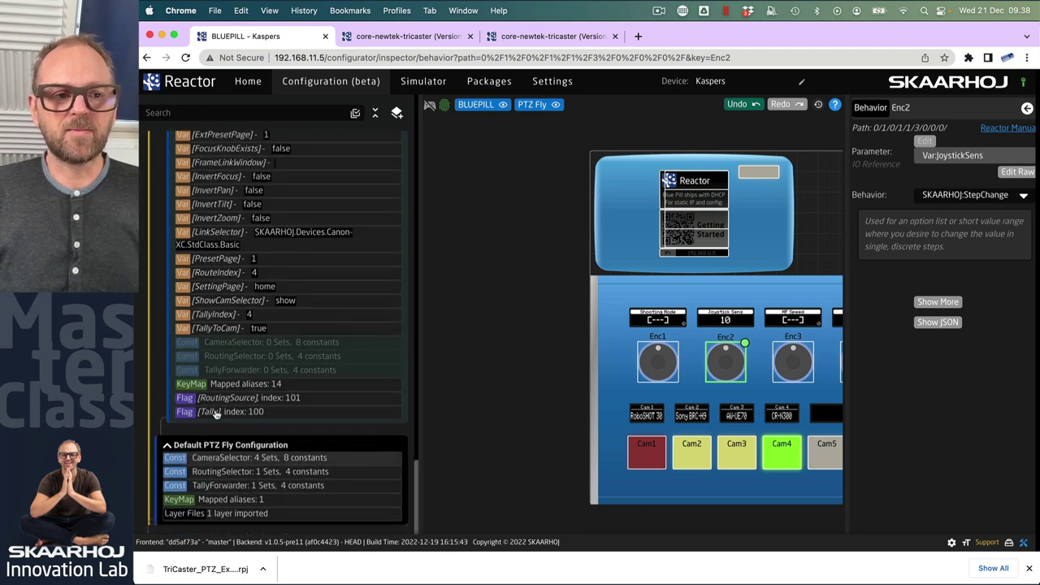
scroll(203, 374, "up", 10)
scroll(181, 313, "down", 4)
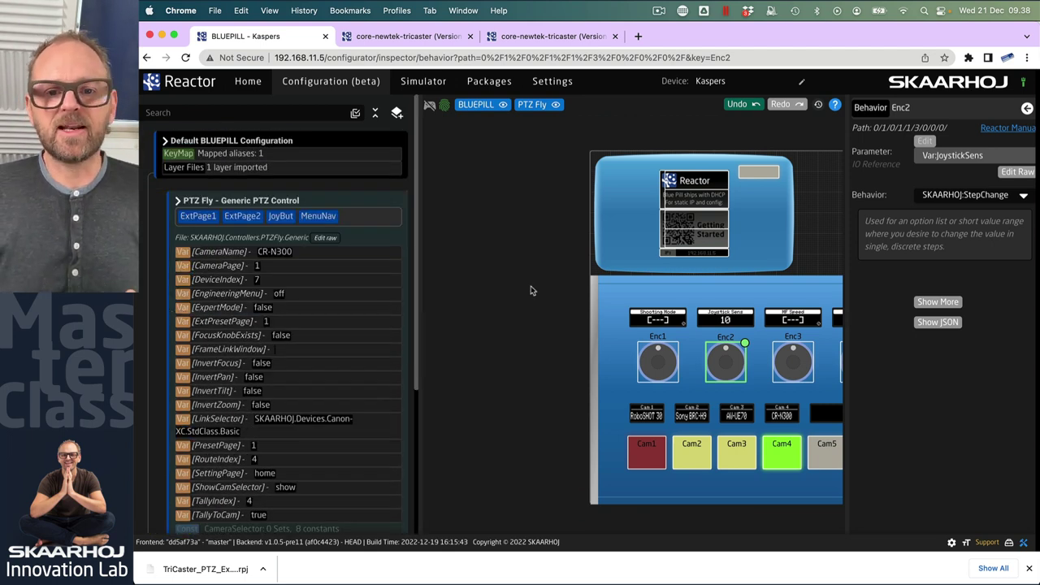
scroll(612, 350, "right", 4)
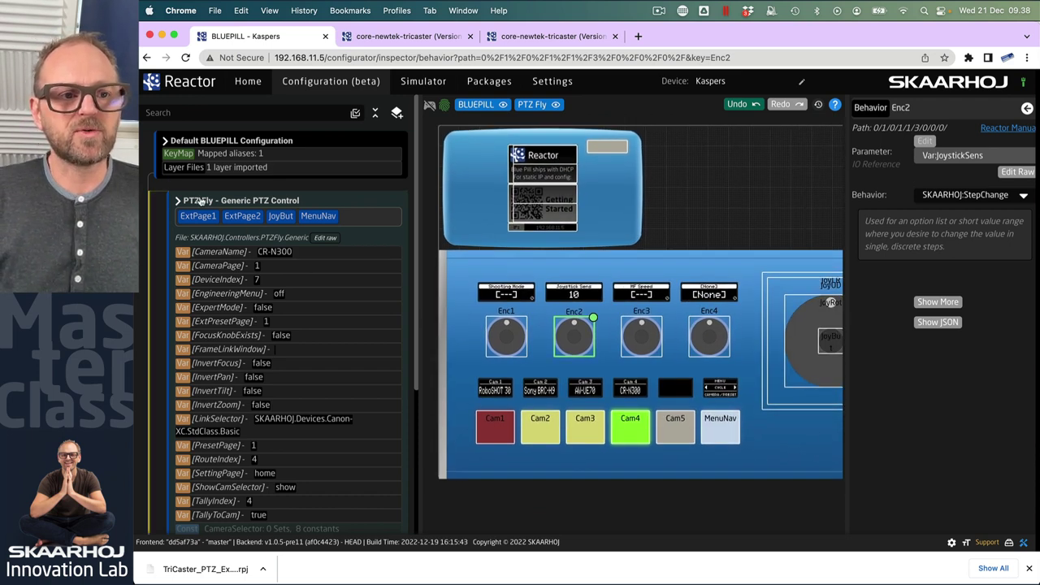
scroll(174, 297, "down", 10)
left_click(167, 400)
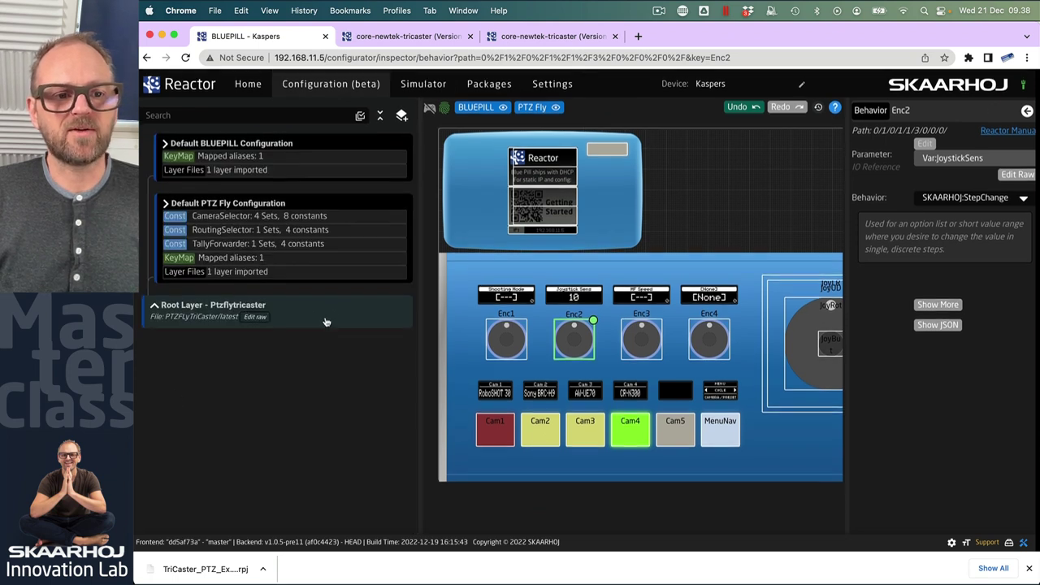
Step: Create a child layer named "Switching function" under the root layer
left_click(401, 114)
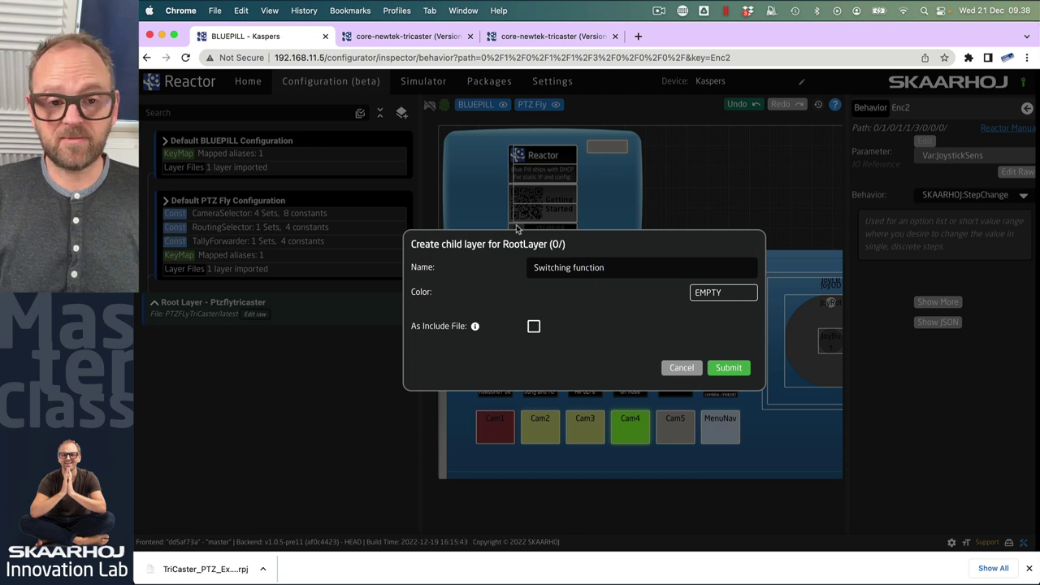
left_click(728, 367)
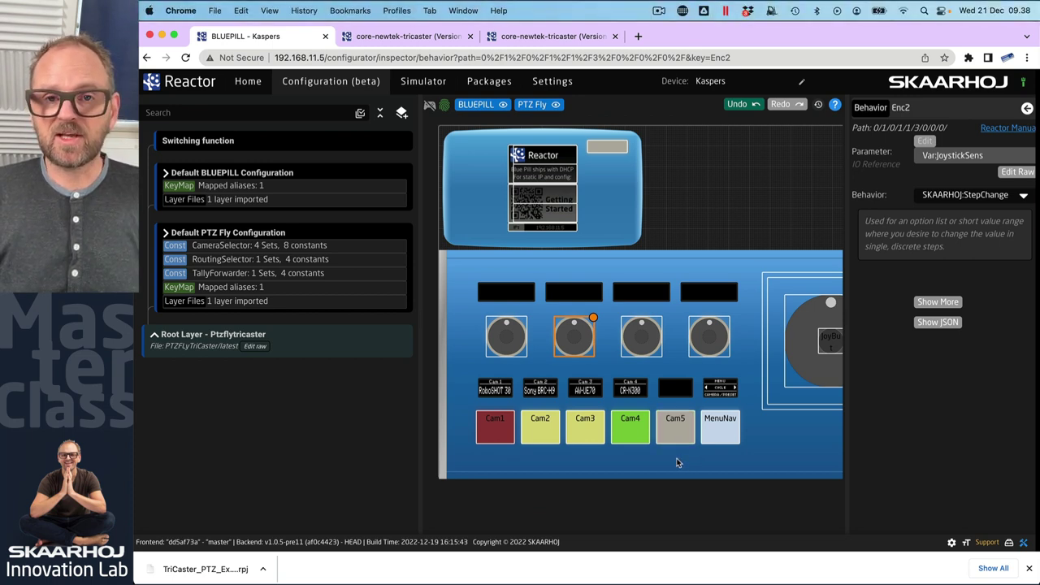
Step: Create separate behaviors for the Cam5 and MenuNav buttons on the Switching function layer
left_click_drag(670, 456, 731, 428)
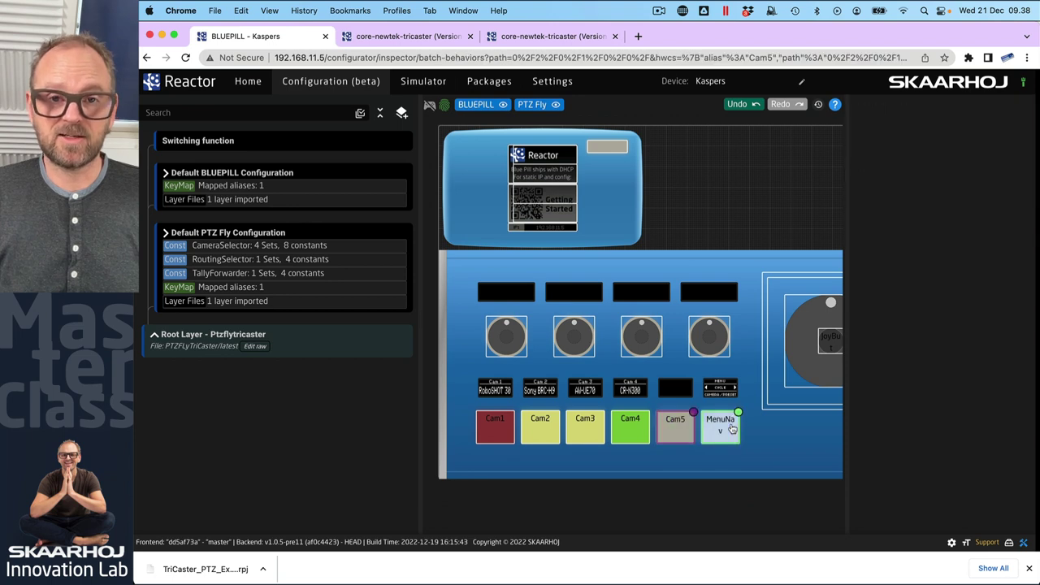
right_click(718, 429)
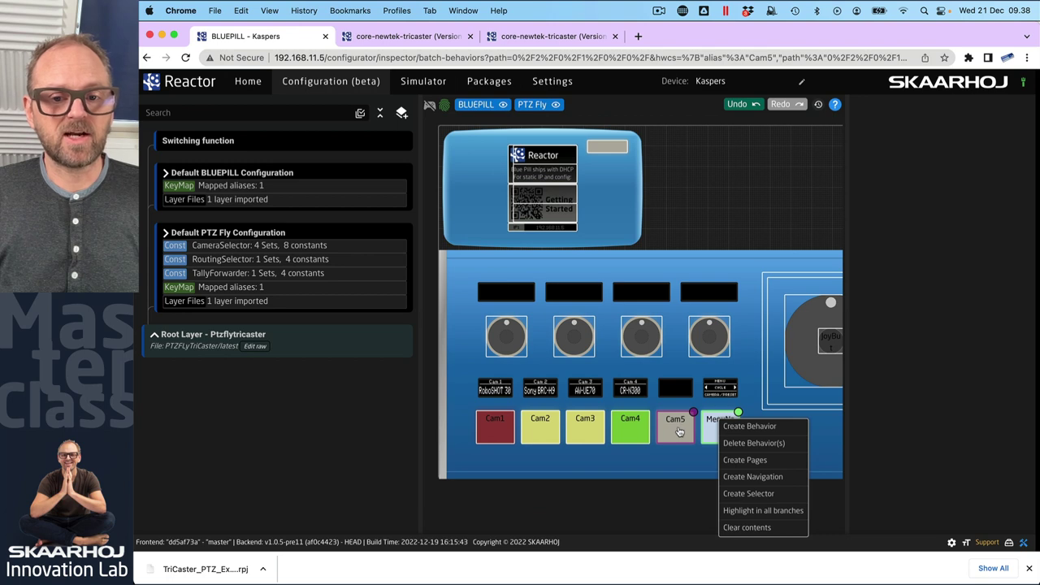
left_click(746, 428)
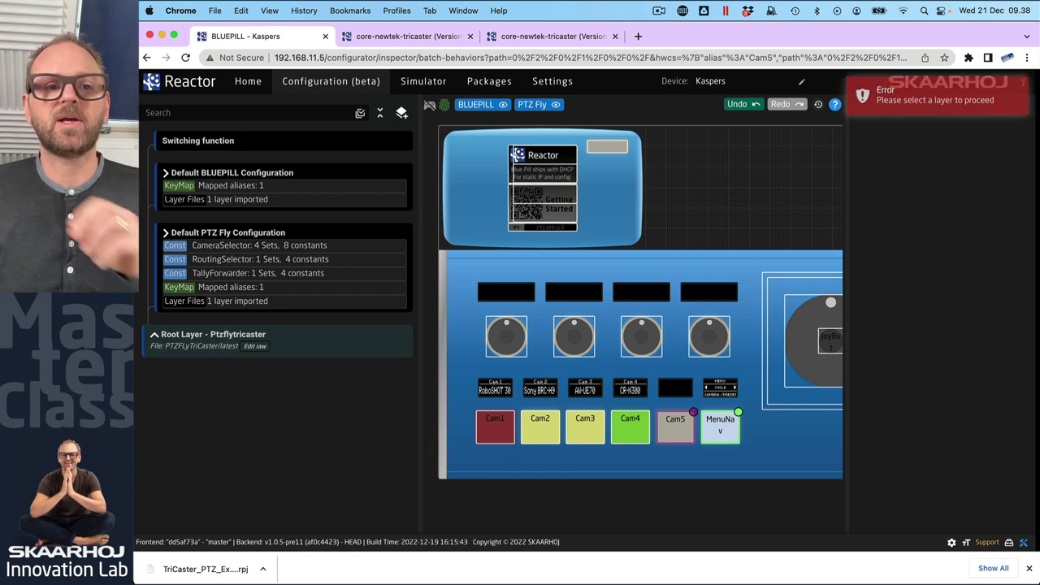
left_click(251, 148)
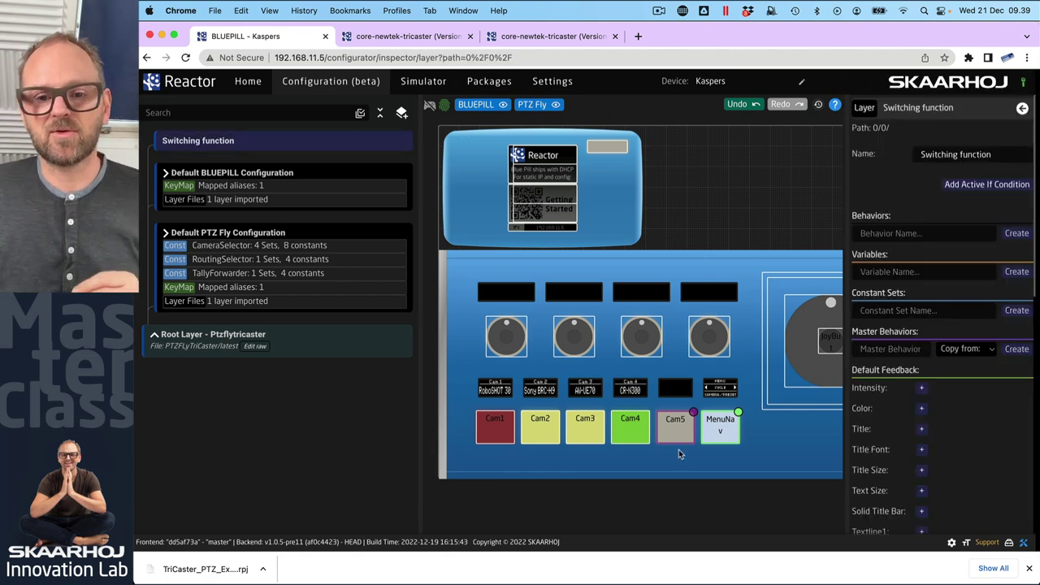
right_click(718, 433)
left_click(739, 427)
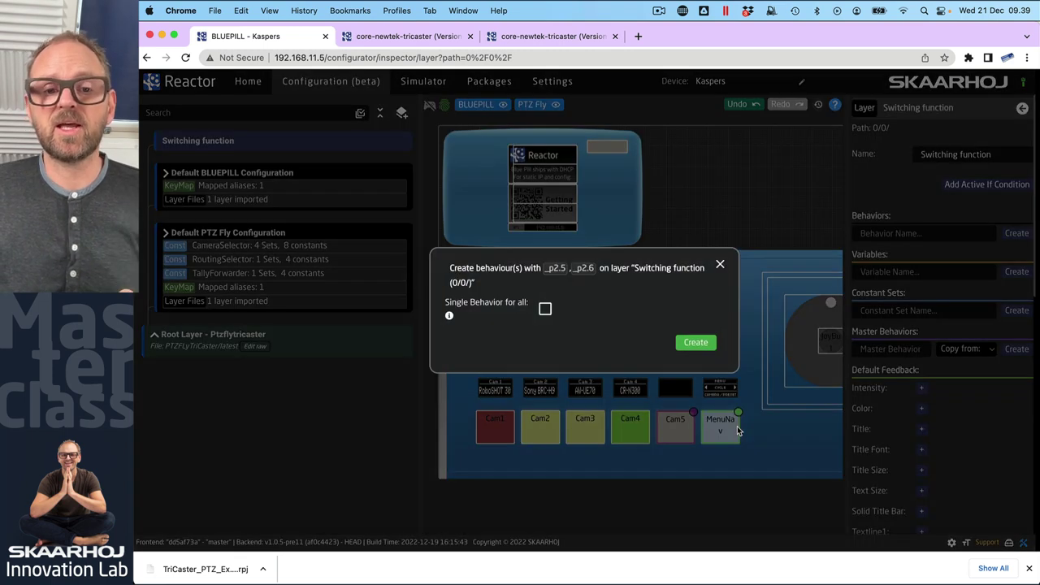
left_click(691, 344)
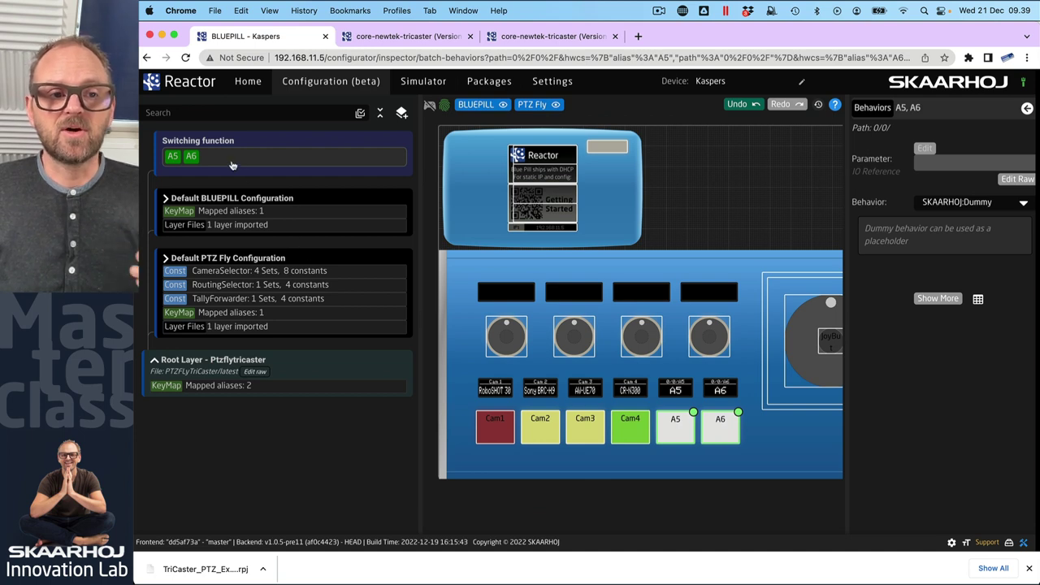
Step: Delete the A6 behavior from the Switching function layer
left_click(191, 156)
right_click(192, 158)
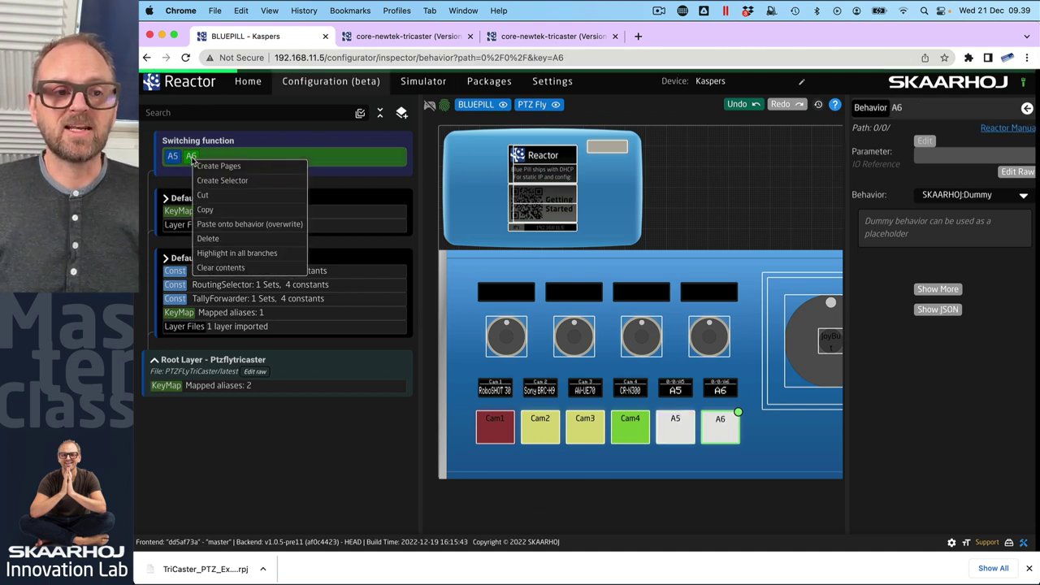
left_click(208, 238)
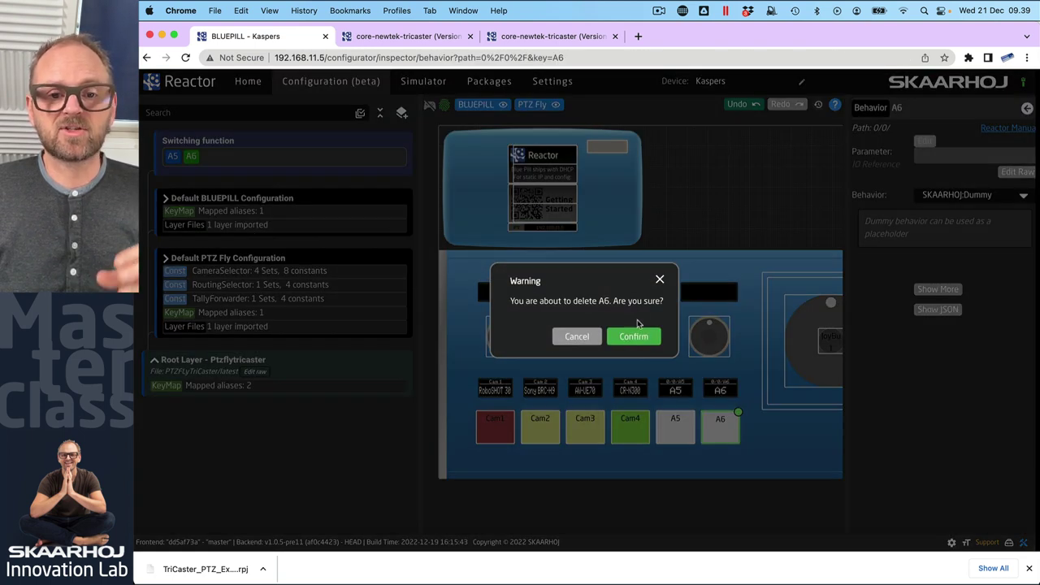
left_click(635, 333)
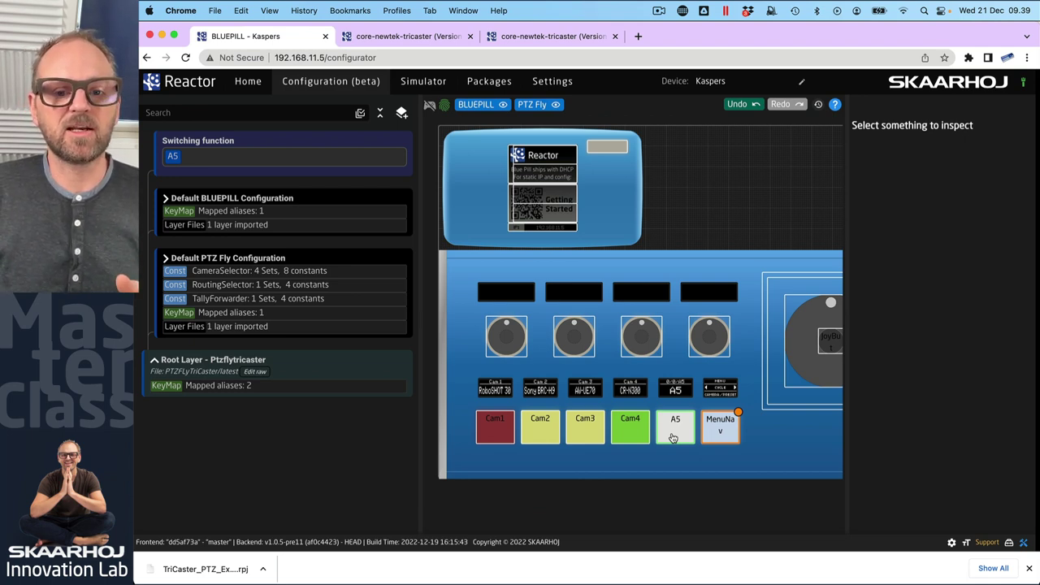
Step: Inspect the A5 behavior and the Cam3 and Cam4 generator, and view the actions available for both camera buttons together
left_click(679, 437)
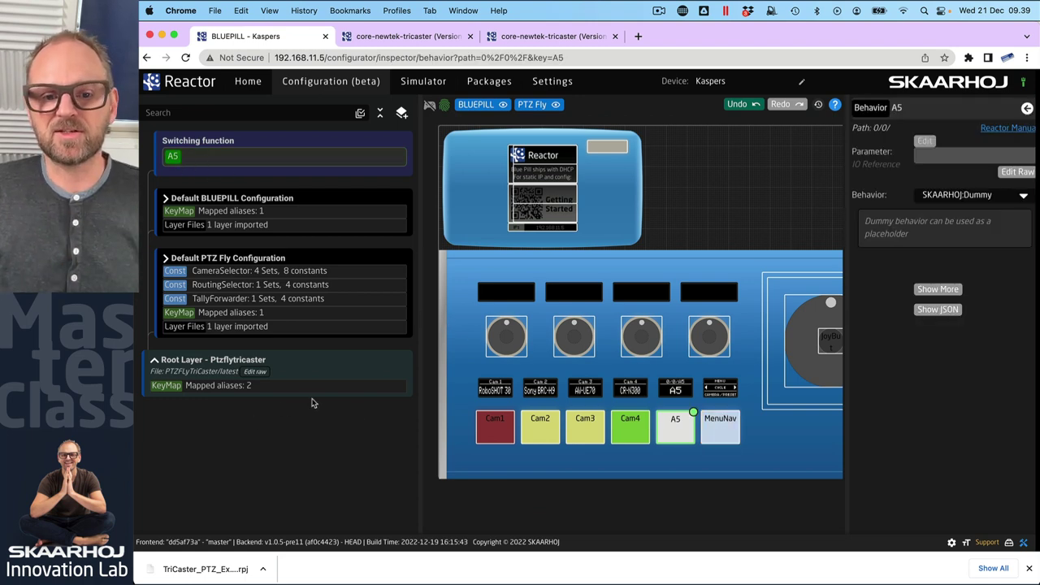
left_click(578, 437)
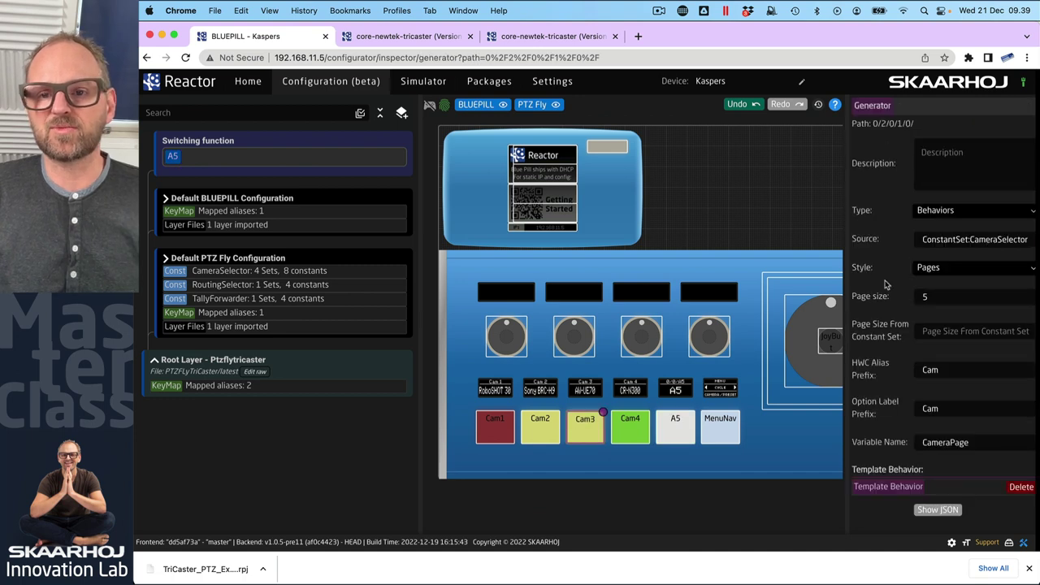
left_click(629, 437)
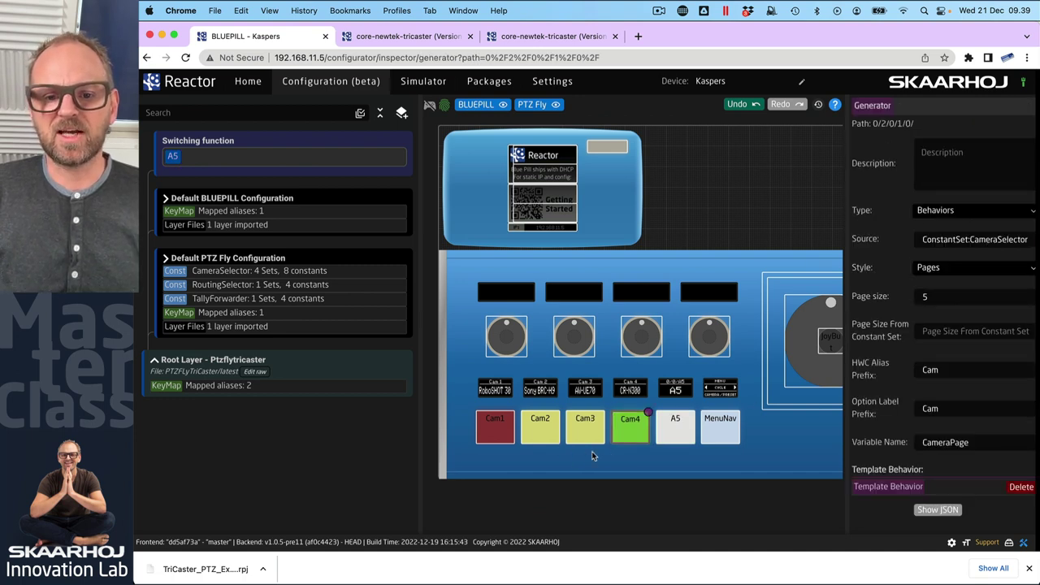
left_click(583, 437, "shift")
right_click(583, 437)
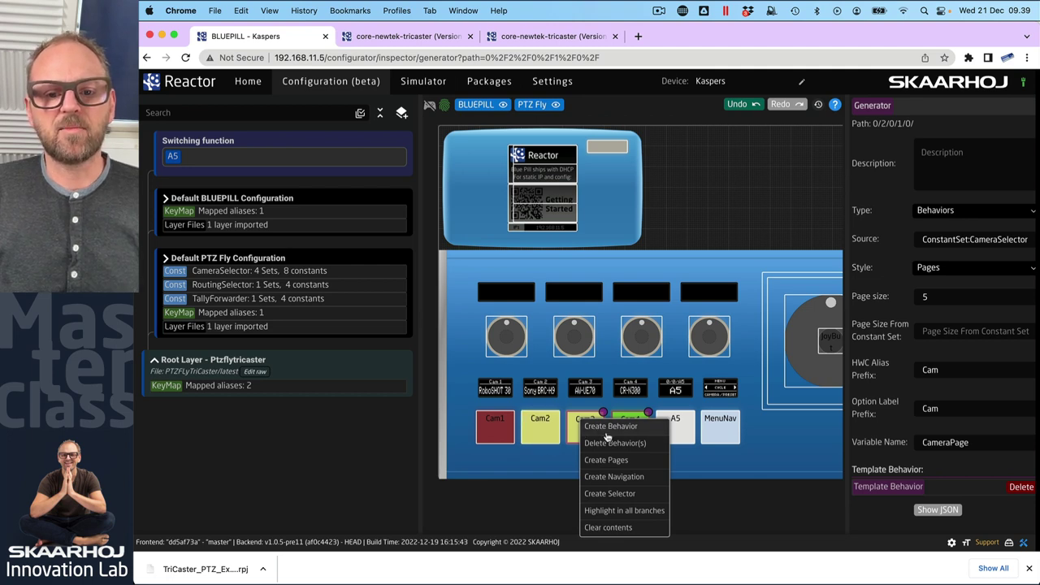
left_click(547, 468)
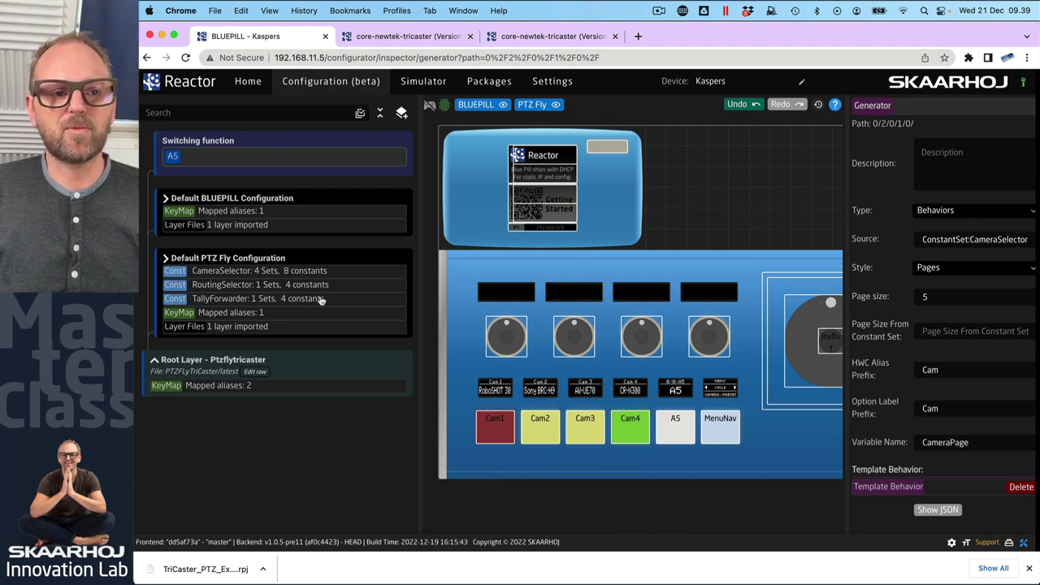
Step: Select the A5 behavior in the Switching function layer and view the available behavior types
left_click(173, 158)
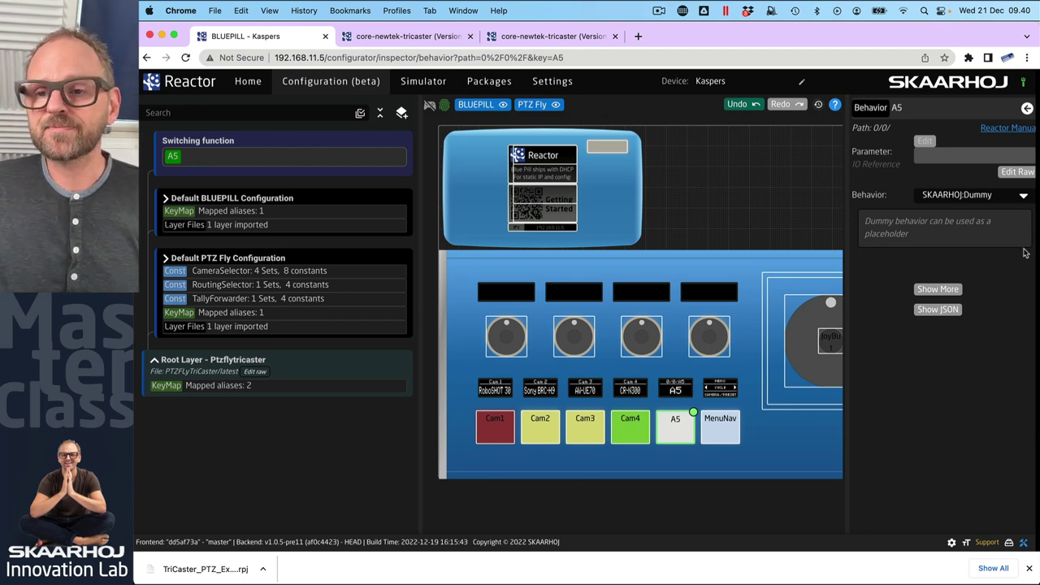
left_click(1024, 197)
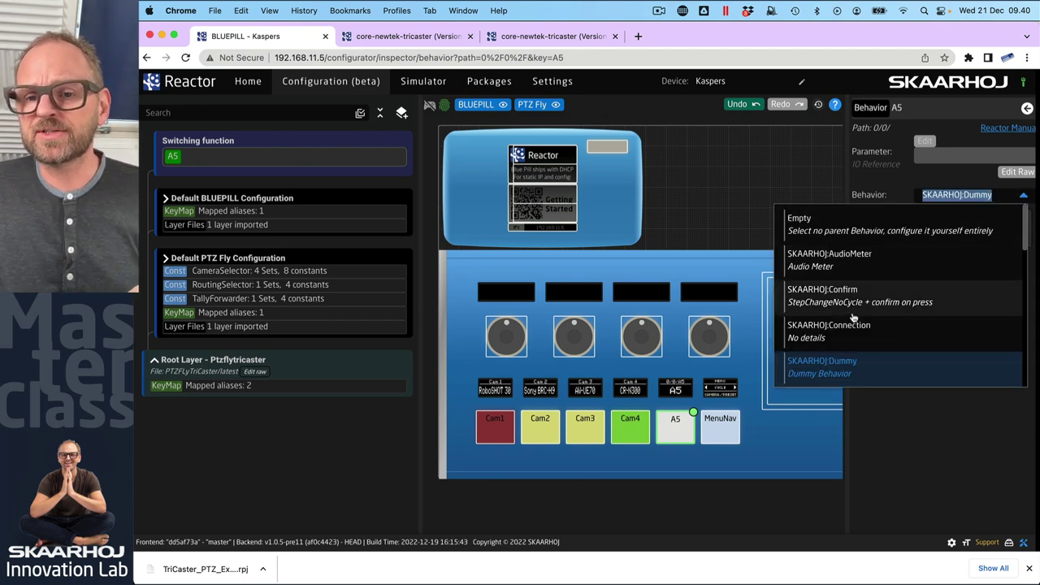
left_click(907, 126)
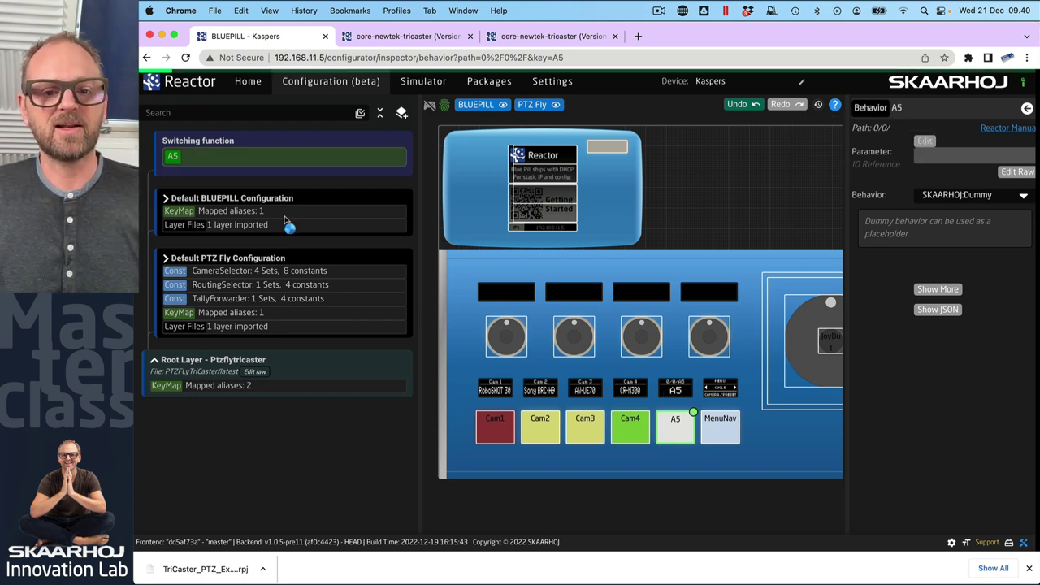
Step: Edit the A5 behavior's parameter and choose the TC2 TriCaster, device ID 1, as its device
left_click(925, 143)
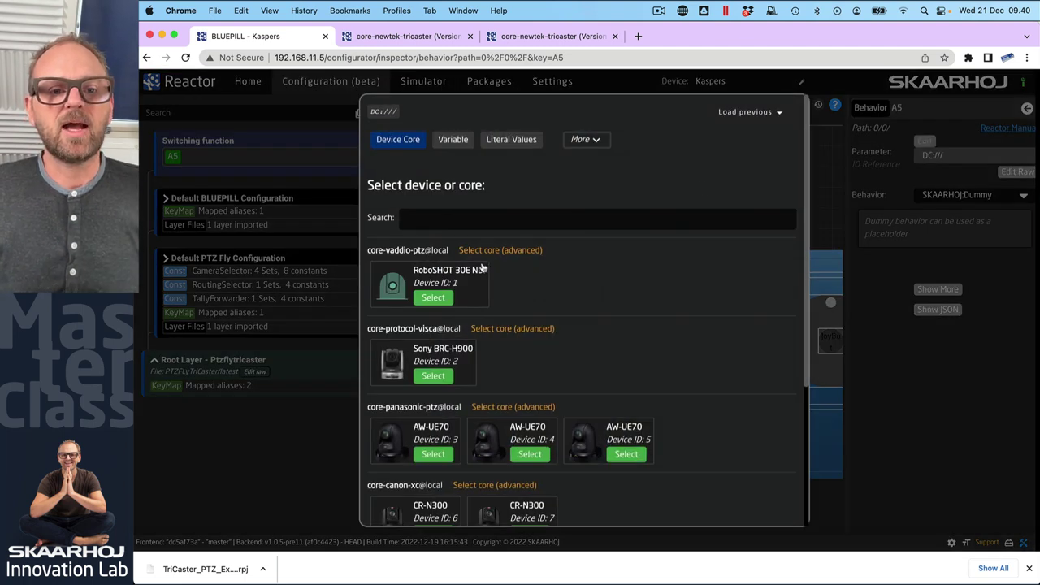
scroll(485, 303, "down", 5)
scroll(485, 308, "up", 3)
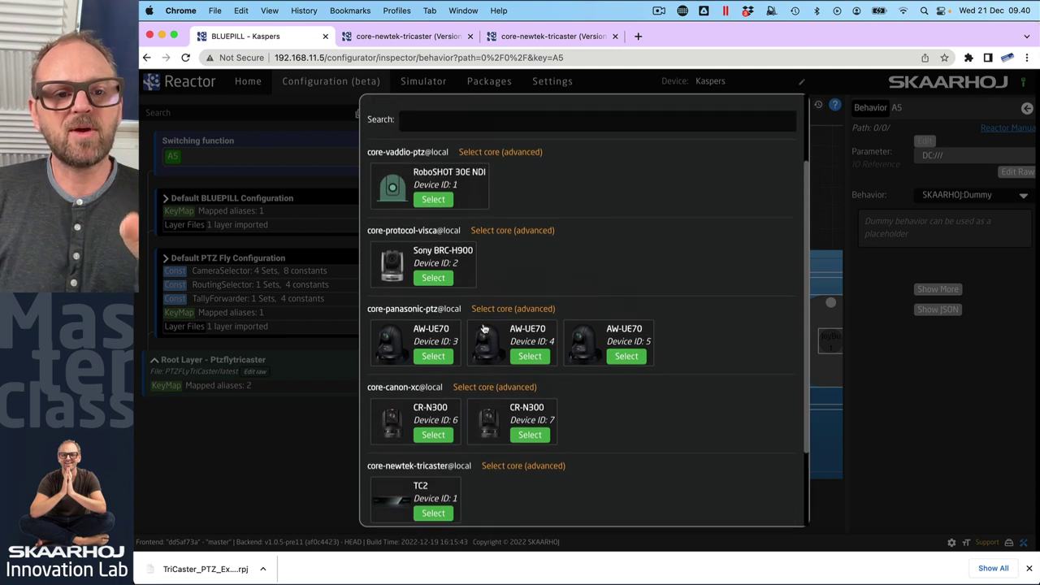
scroll(485, 325, "down", 1)
scroll(484, 327, "down", 1)
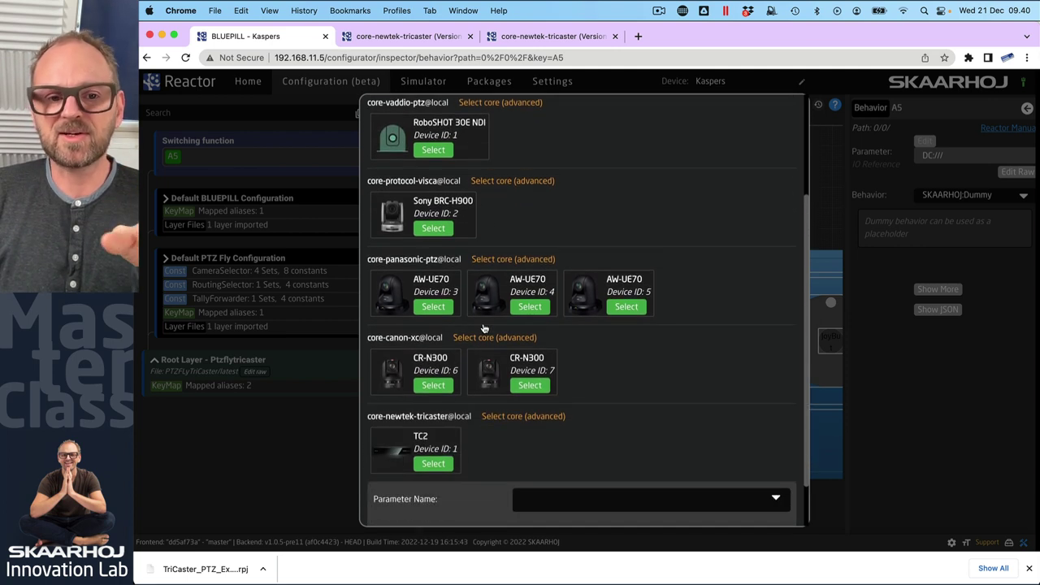
left_click(439, 466)
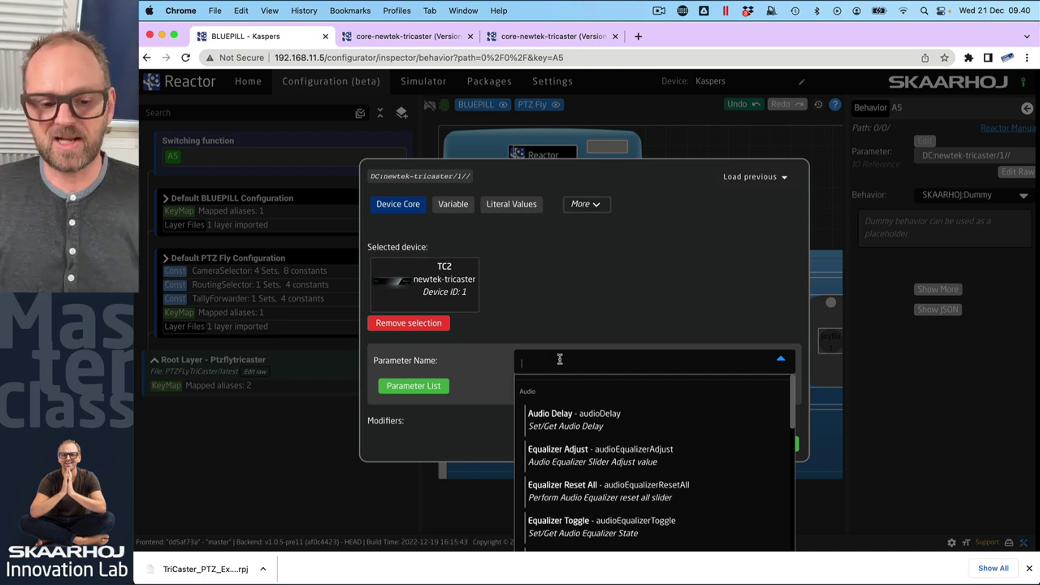
Step: Search the TC2 parameters for "cut" and "tak", and set A5's parameter name to Take
type("cut")
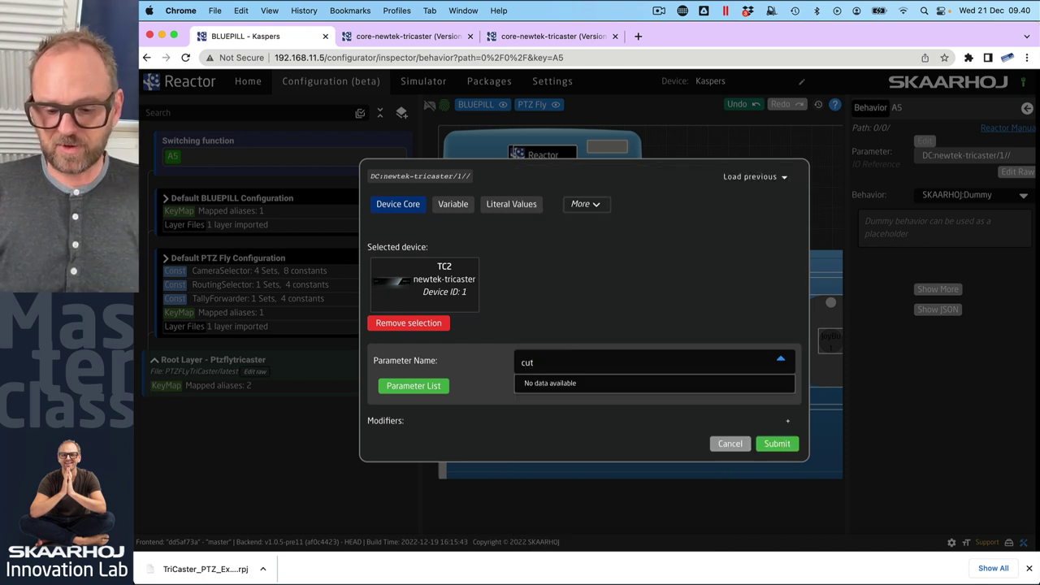
key("BackSpace")
key("BackSpace")
key("BackSpace")
type("tak")
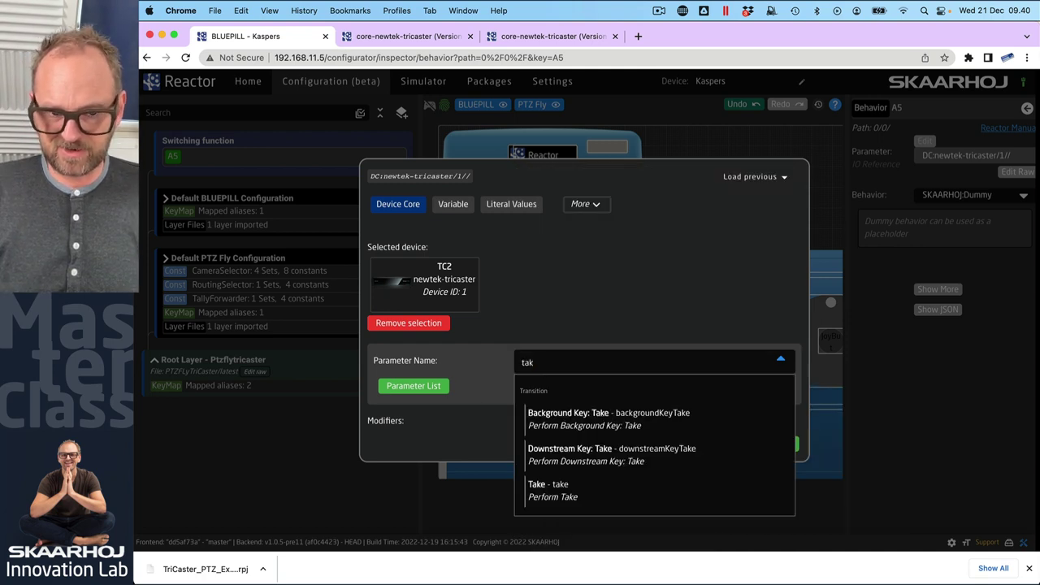
left_click(546, 484)
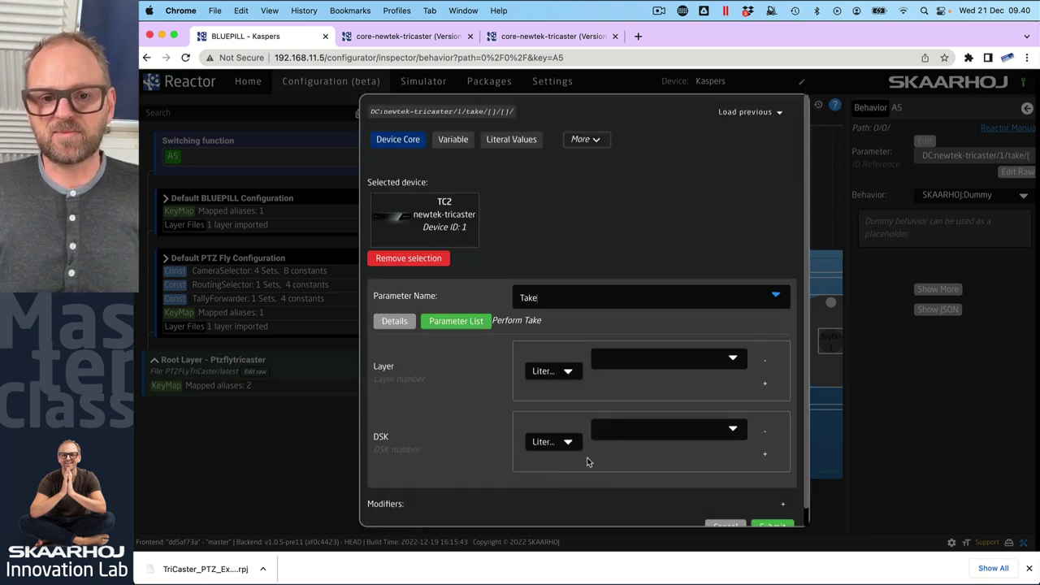
Step: Set the Take parameter's Layer to Main and DSK to Background, and submit it for the A5 behavior
left_click(689, 360)
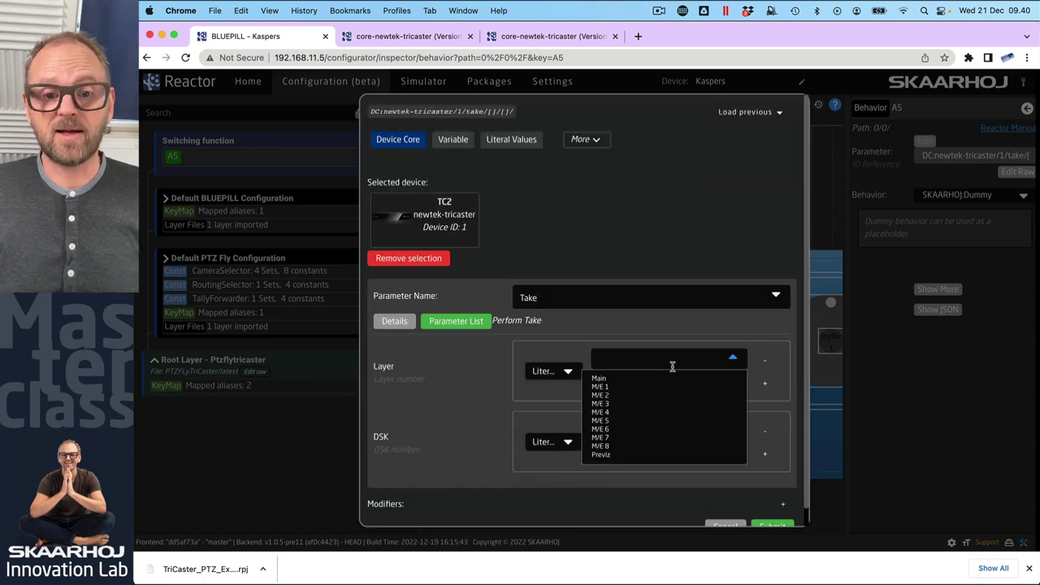
left_click(601, 380)
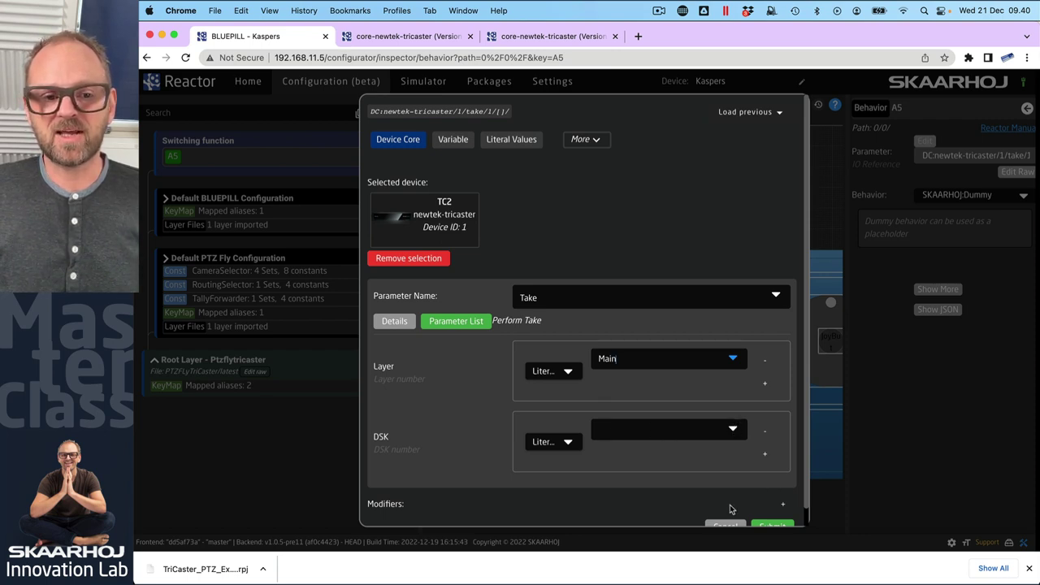
scroll(731, 506, "down", 1)
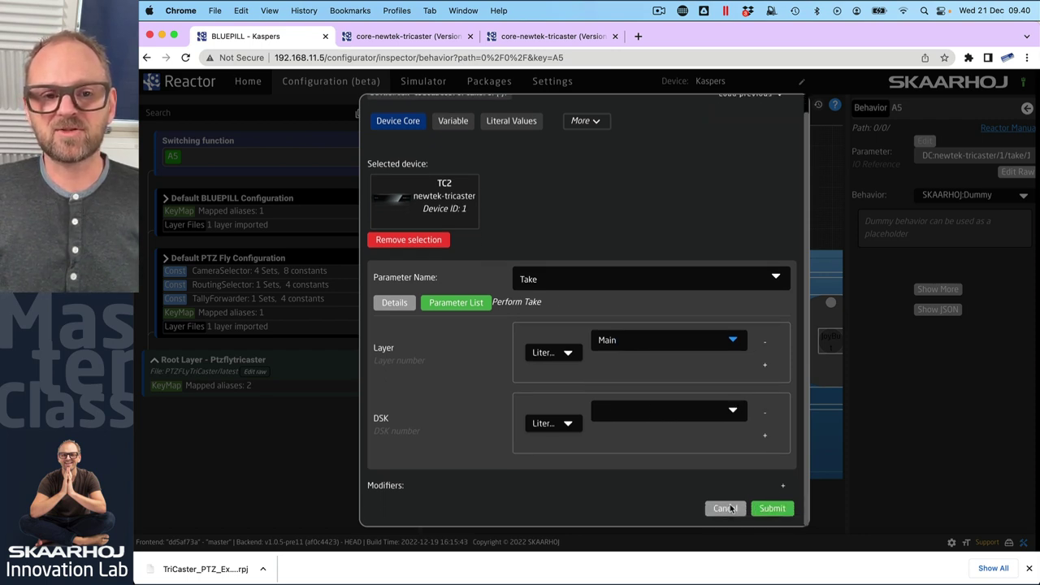
left_click(733, 411)
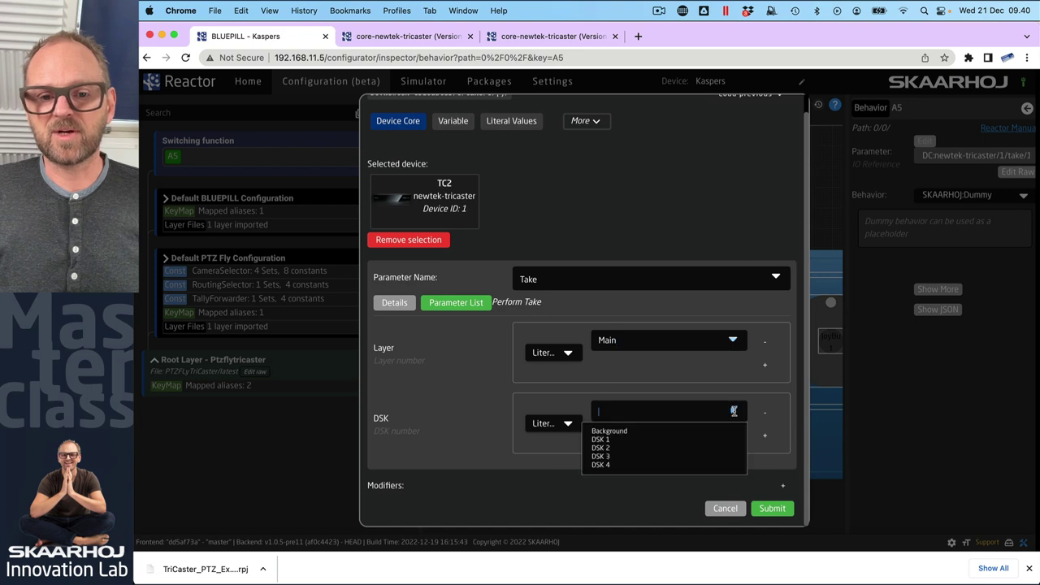
left_click(609, 431)
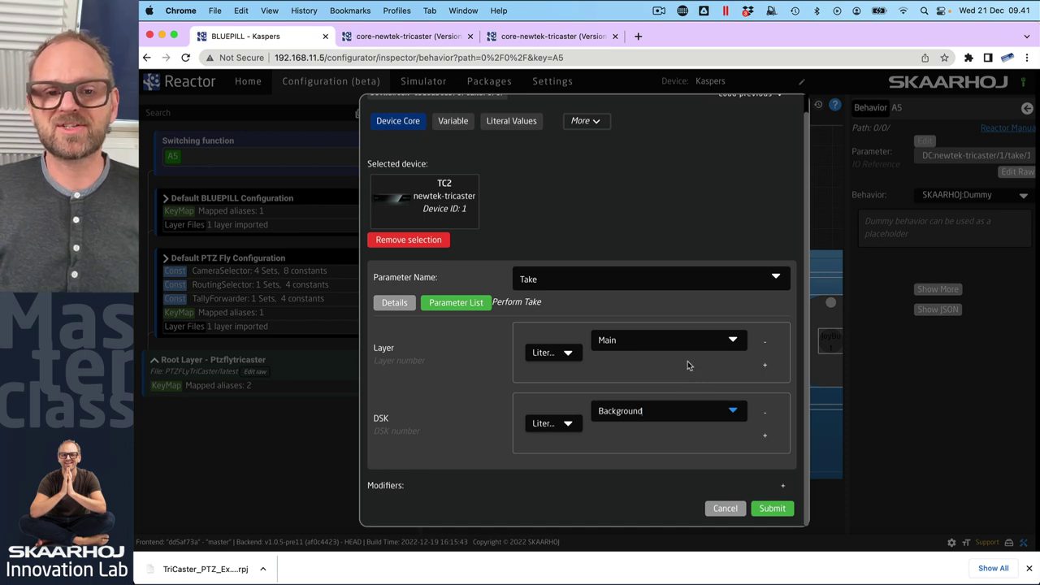
left_click(772, 509)
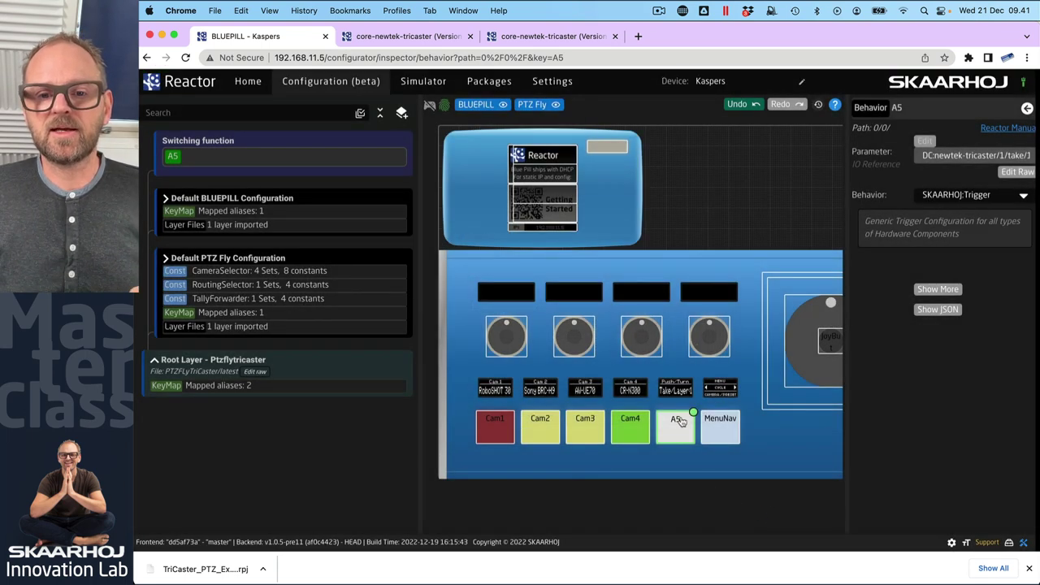
Step: Open the simulator and arrange the browser beside the TeamViewer window showing the TriCaster
scroll(685, 400, "up", 5)
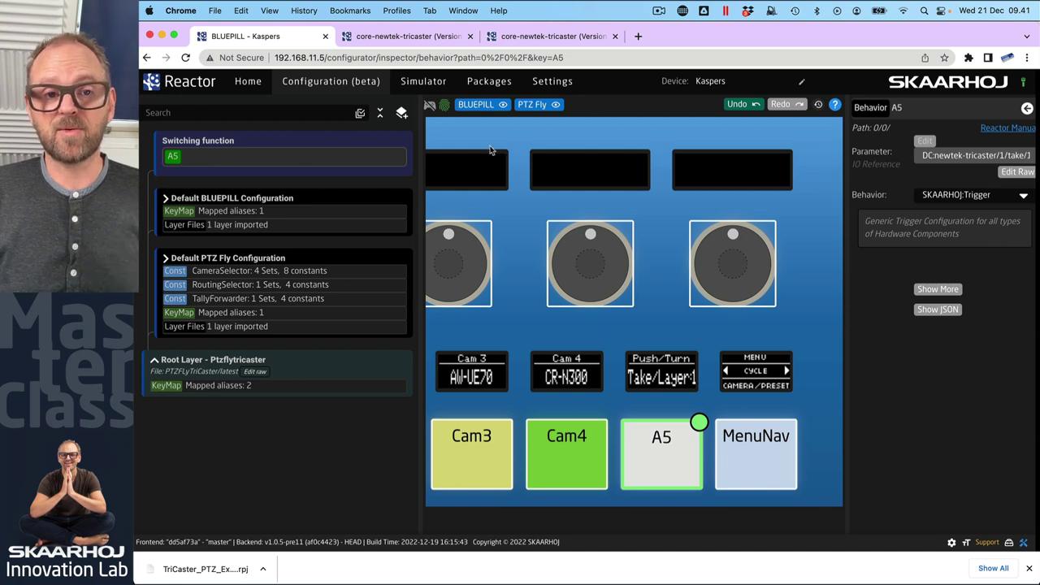
left_click(421, 86)
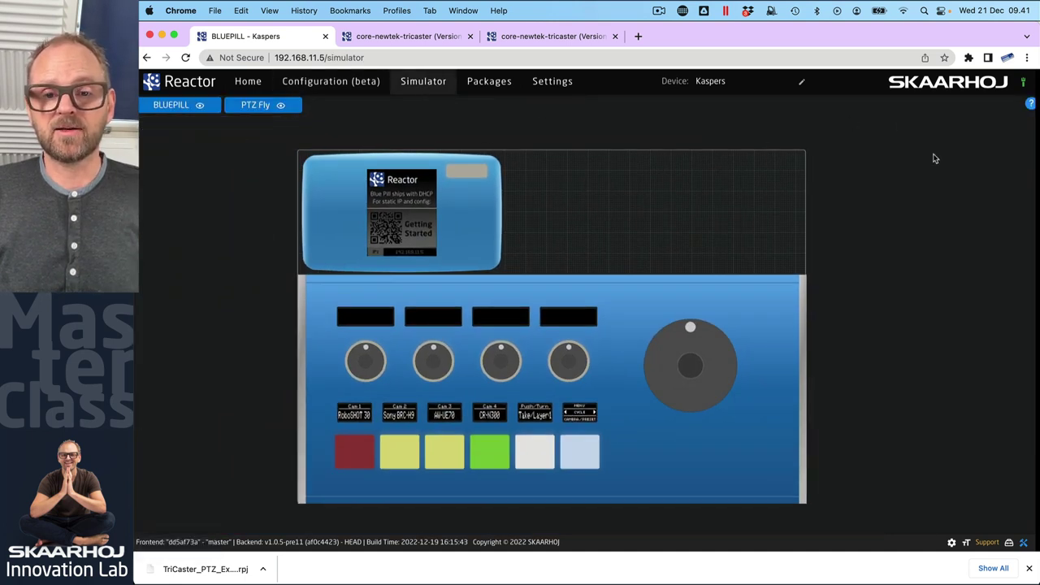
key("super+Tab")
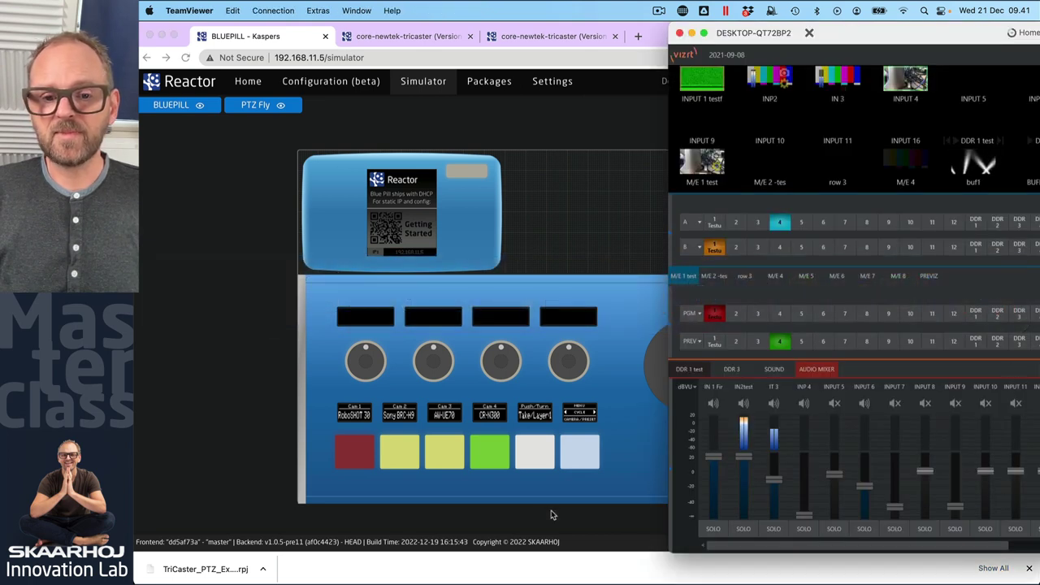
left_click(550, 514)
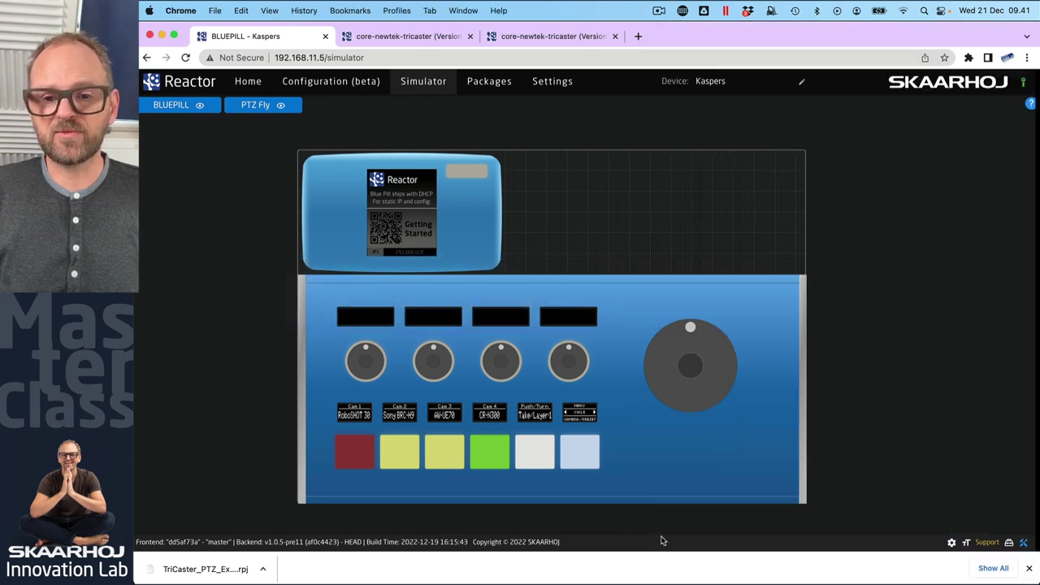
left_click_drag(1038, 582, 666, 583)
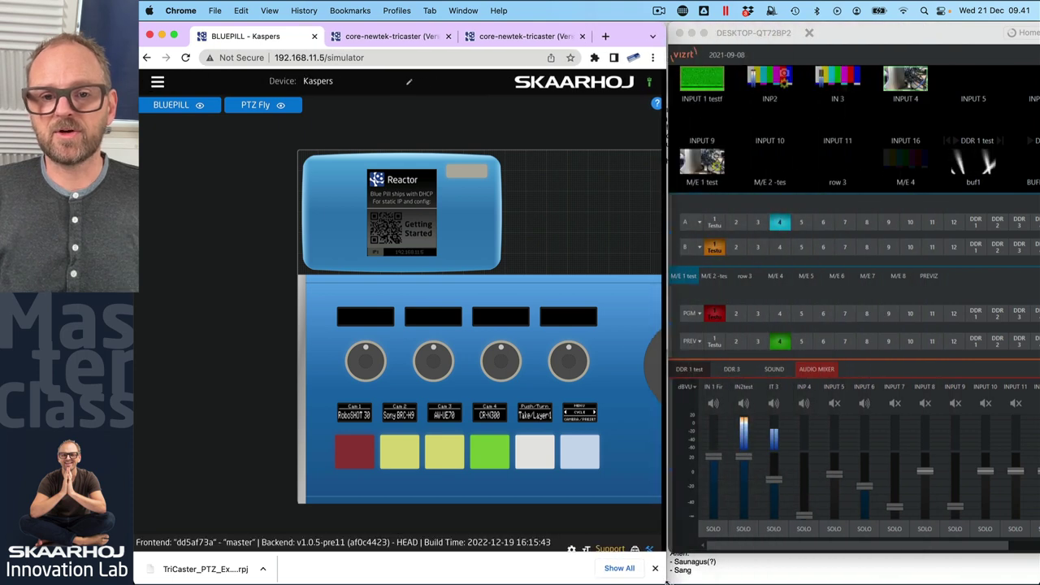
Step: Test the Cam2, Cam3 and Cam4 buttons in the simulator, and trigger the A5 Take button several times on the TriCaster
left_click(399, 455)
left_click(441, 461)
left_click(488, 456)
left_click(537, 463)
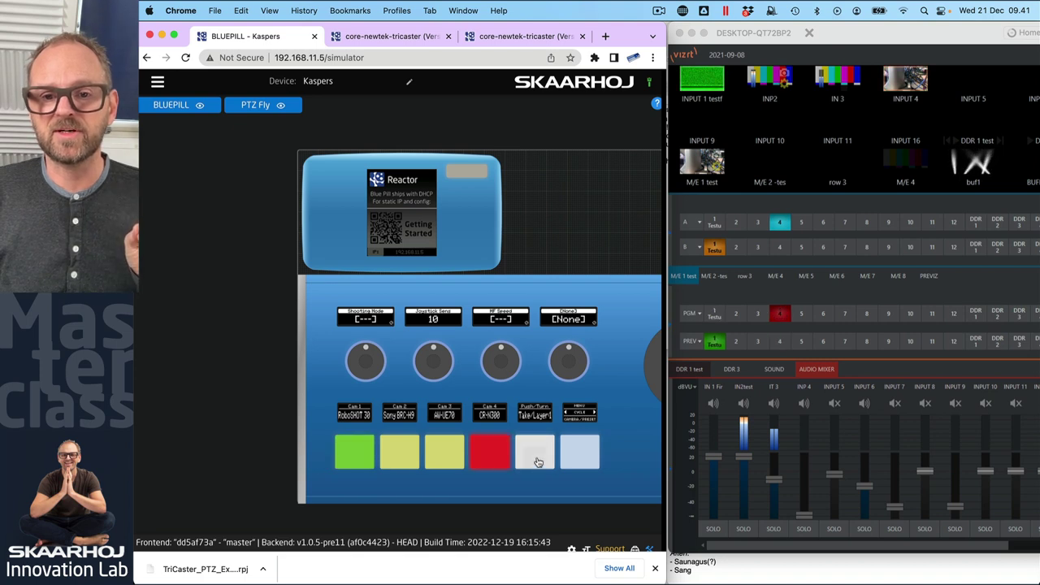
left_click(537, 462)
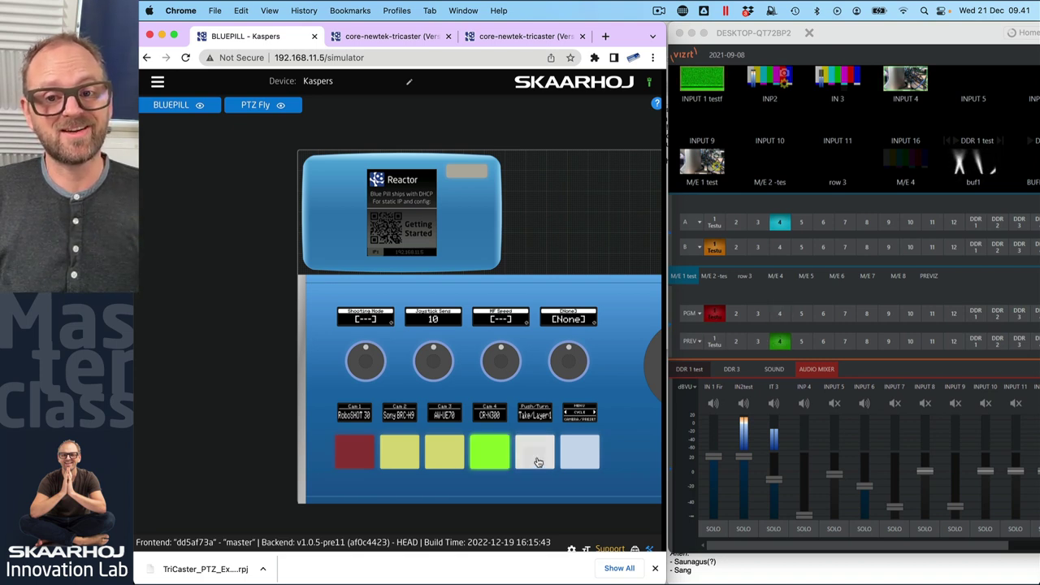
left_click(537, 462)
left_click(537, 463)
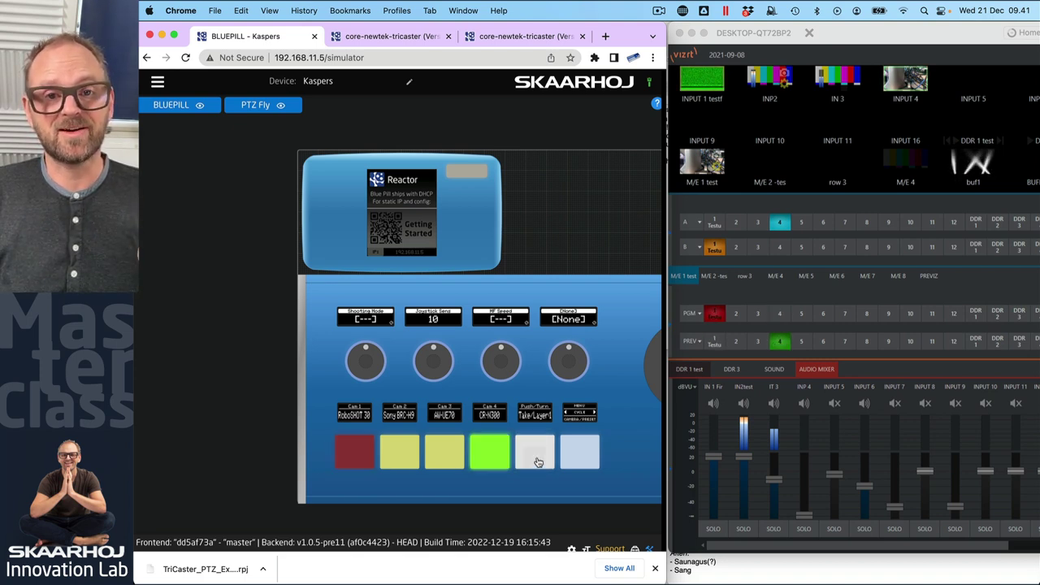
left_click(537, 462)
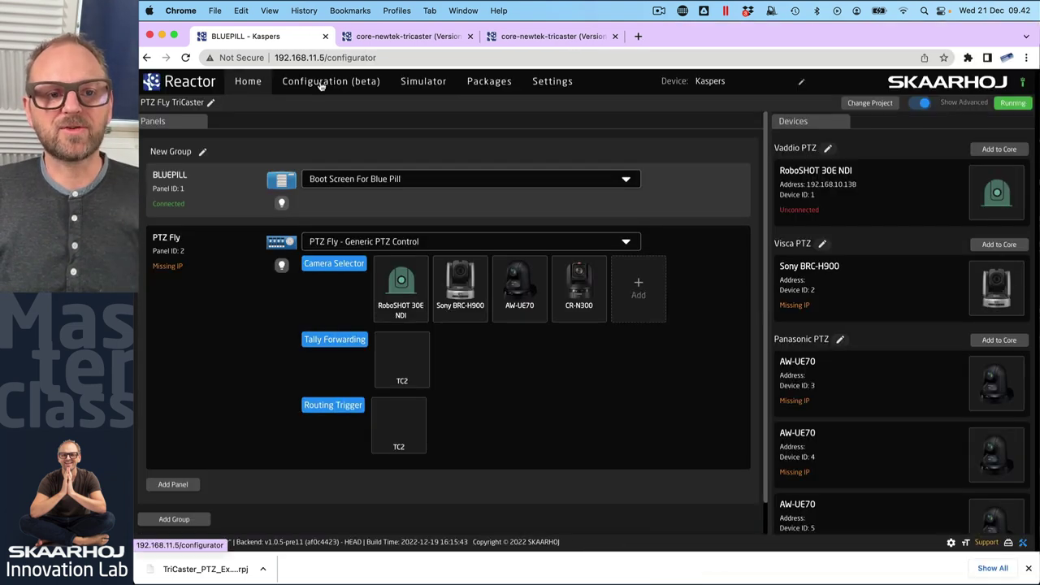
Step: Return to the configuration, select the A5 button and expand the Default Feedback settings of its behavior
left_click(321, 83)
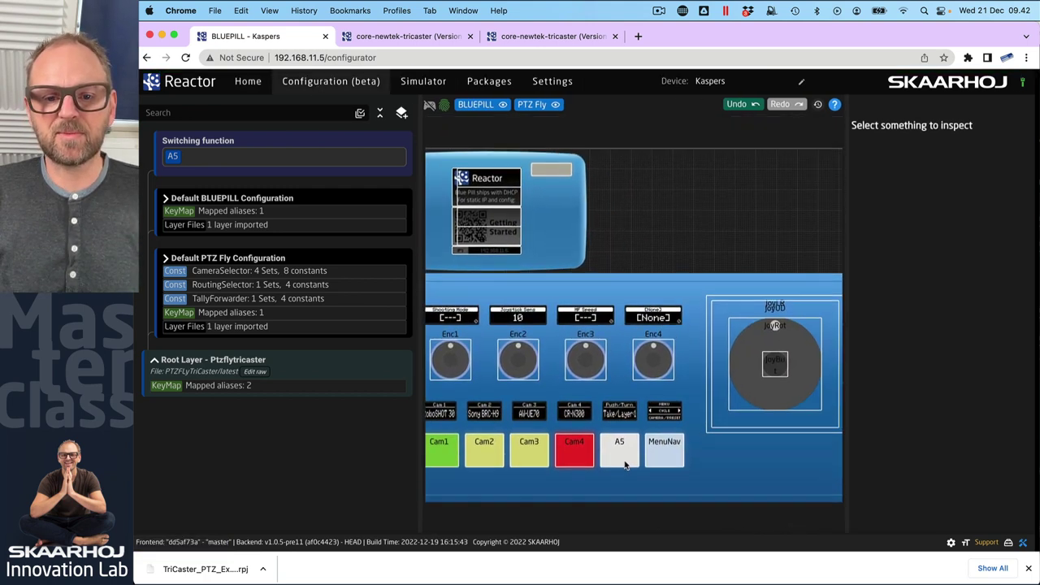
scroll(622, 447, "up", 3)
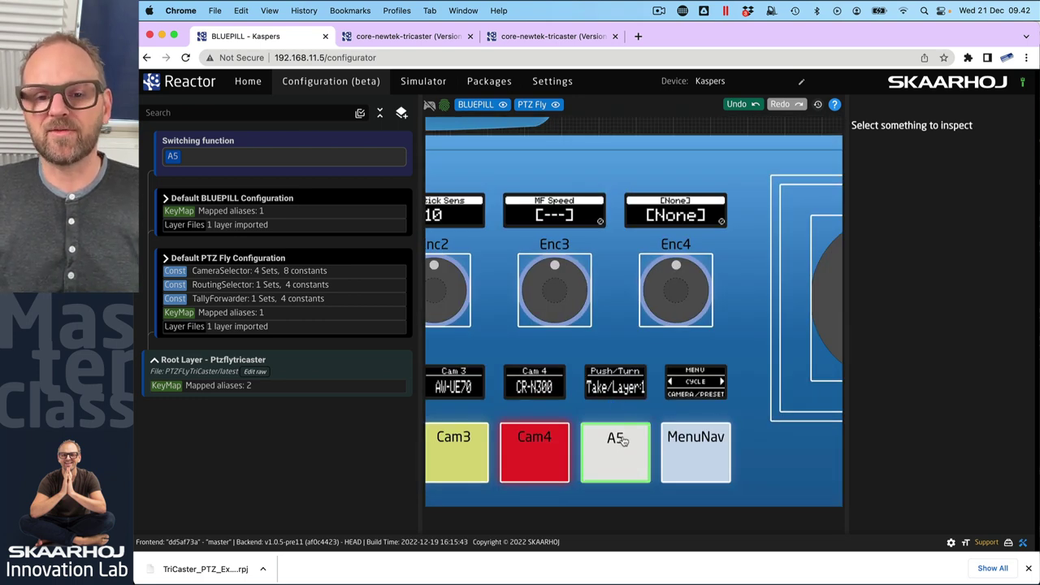
left_click(616, 471)
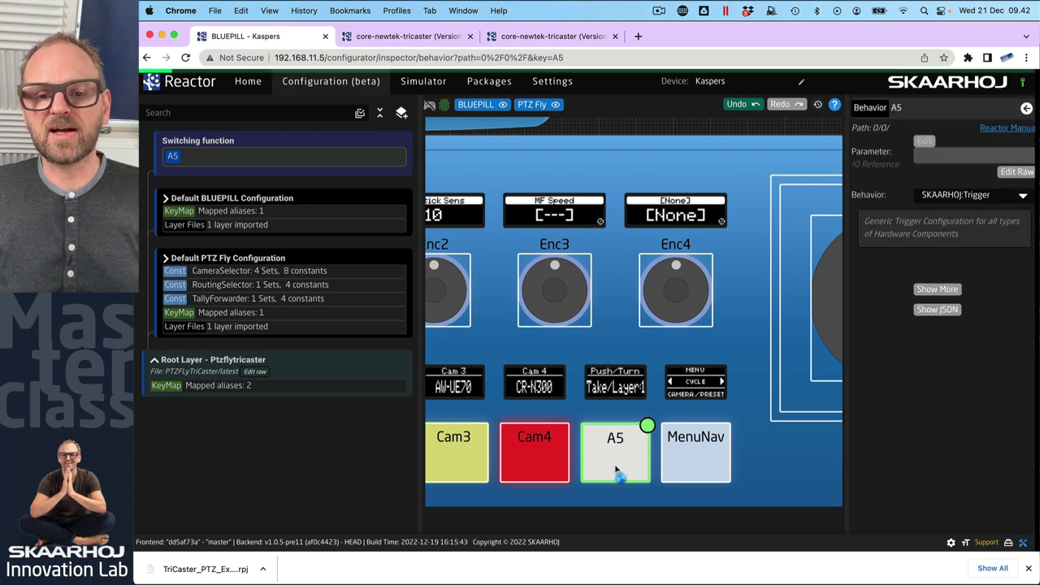
left_click(937, 291)
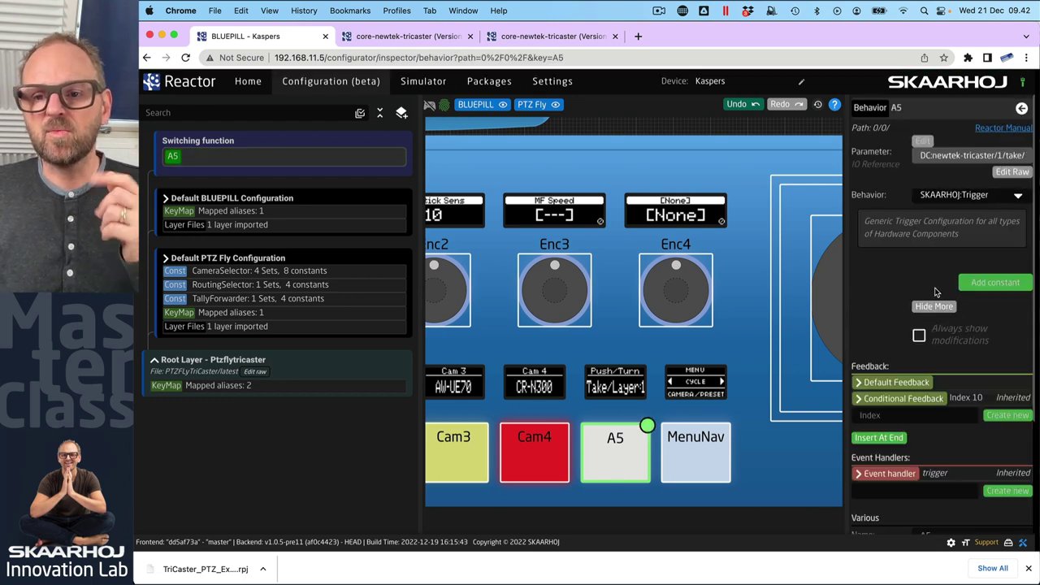
left_click(861, 384)
scroll(883, 415, "down", 3)
scroll(883, 415, "down", 1)
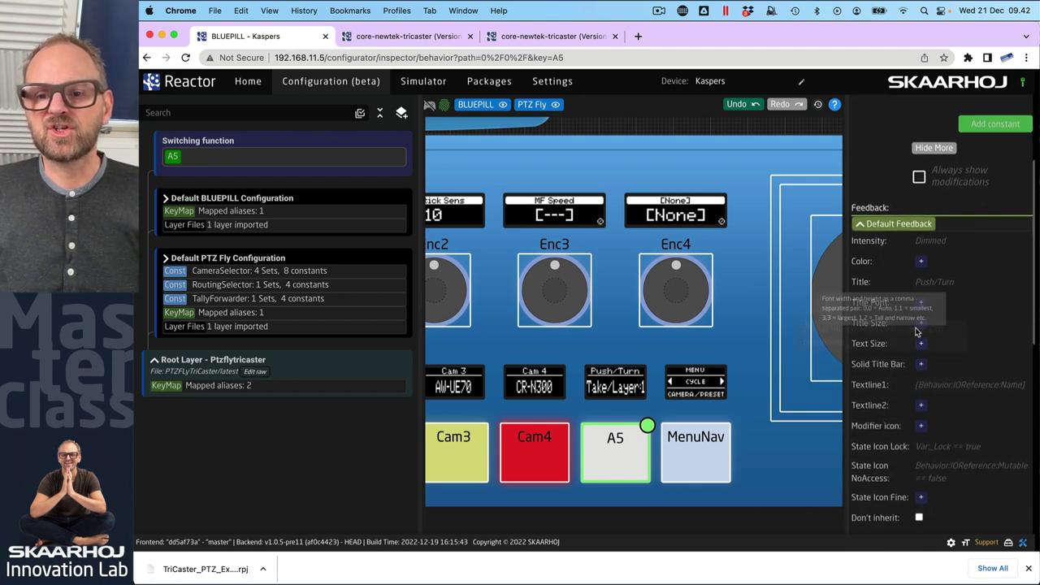
Step: Set the title in A5's Default Feedback to Transition
mouse_move(934, 282)
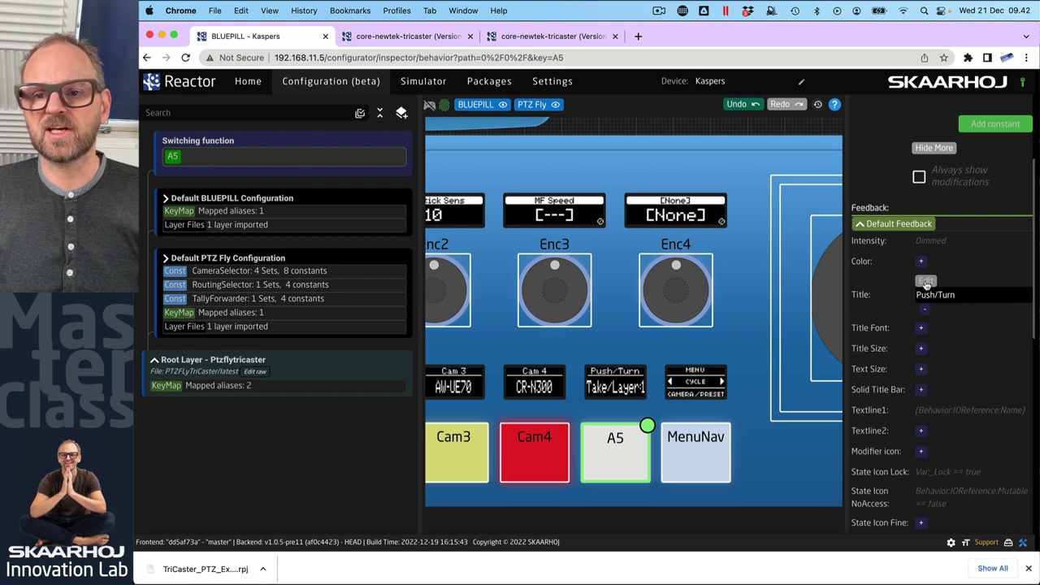
left_click(926, 281)
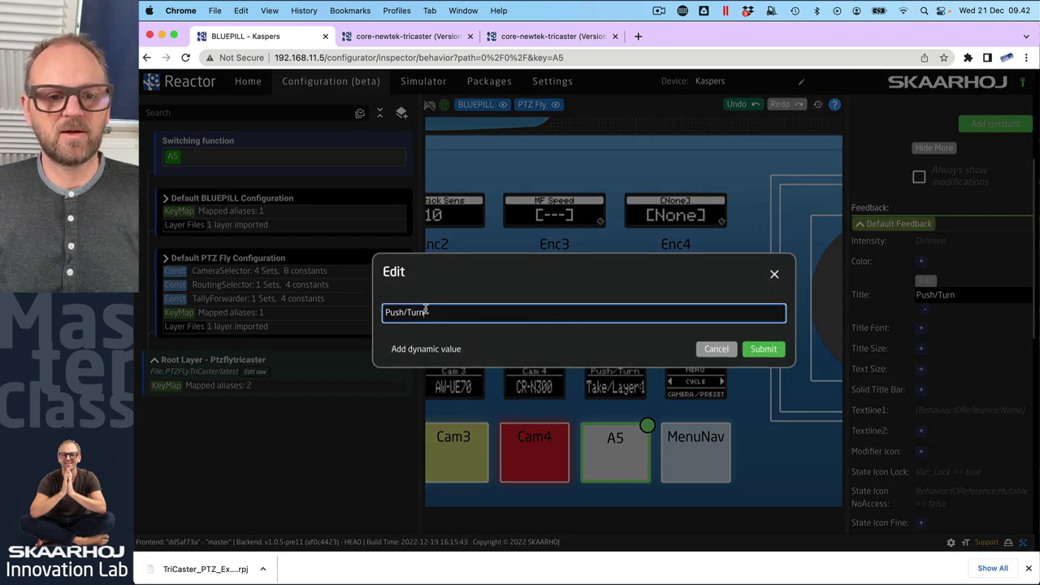
key("BackSpace")
key("BackSpace")
key("BackSpace")
key("BackSpace")
key("BackSpace")
key("BackSpace")
key("BackSpace")
key("BackSpace")
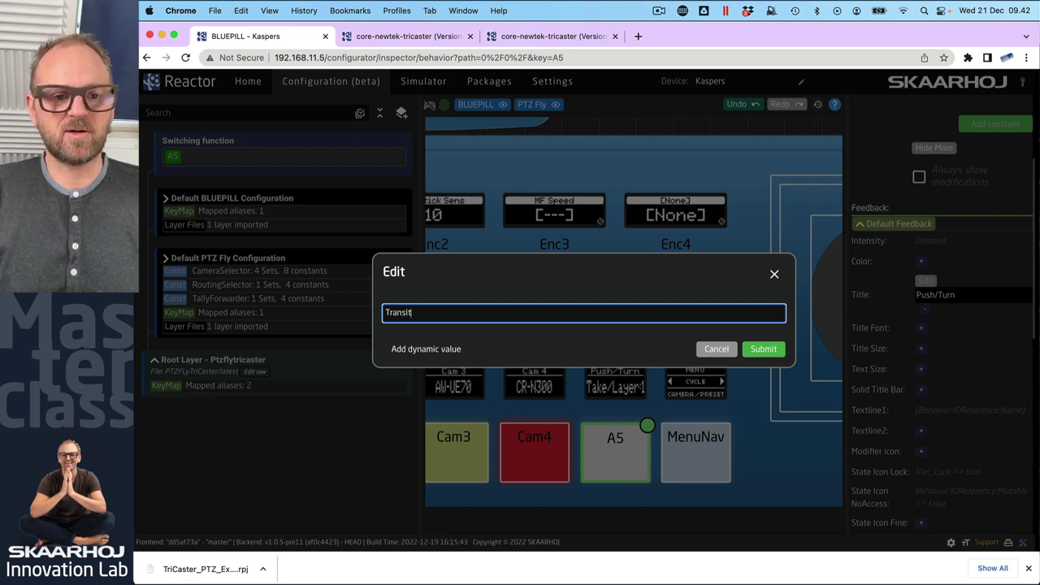
left_click(764, 349)
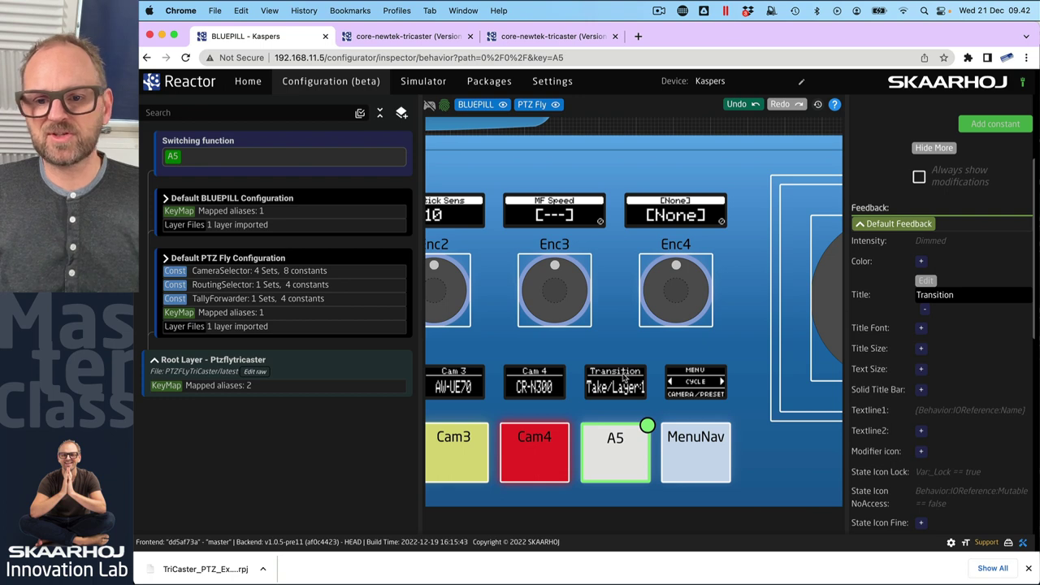
Step: Replace the Textline1 value in A5's Default Feedback with TAKE!
left_click(929, 414)
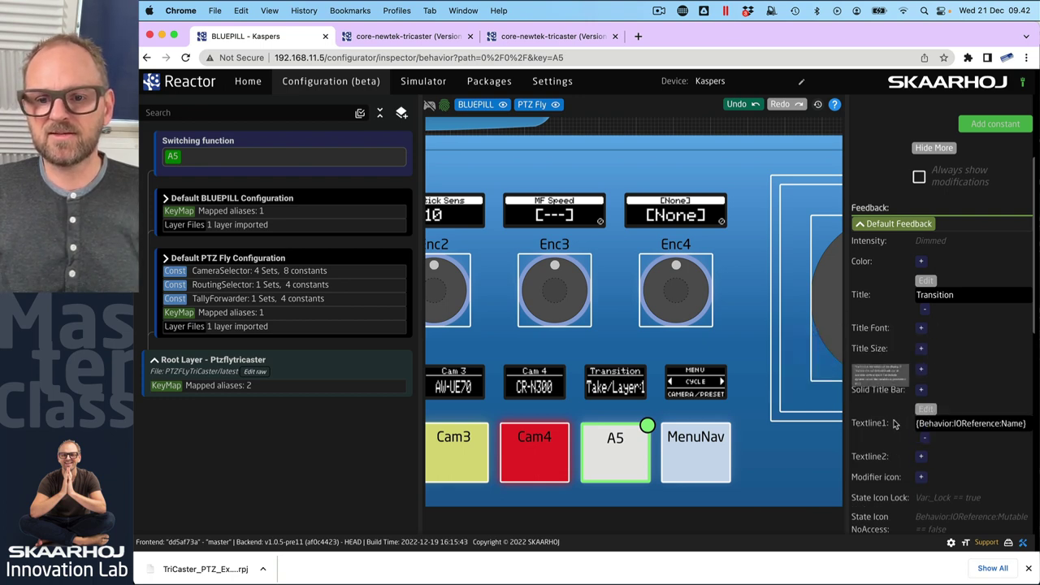
left_click(928, 411)
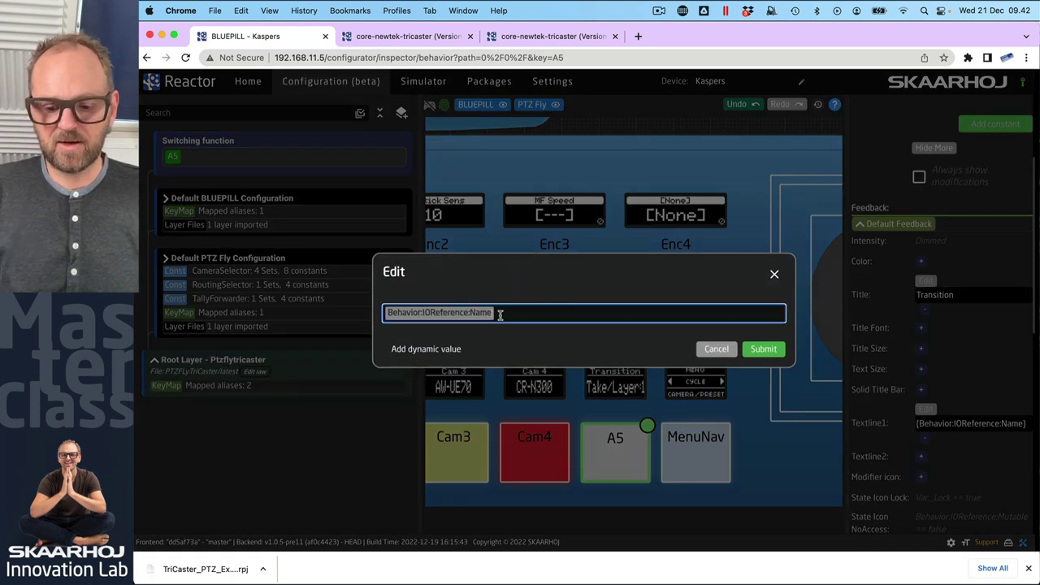
key("BackSpace")
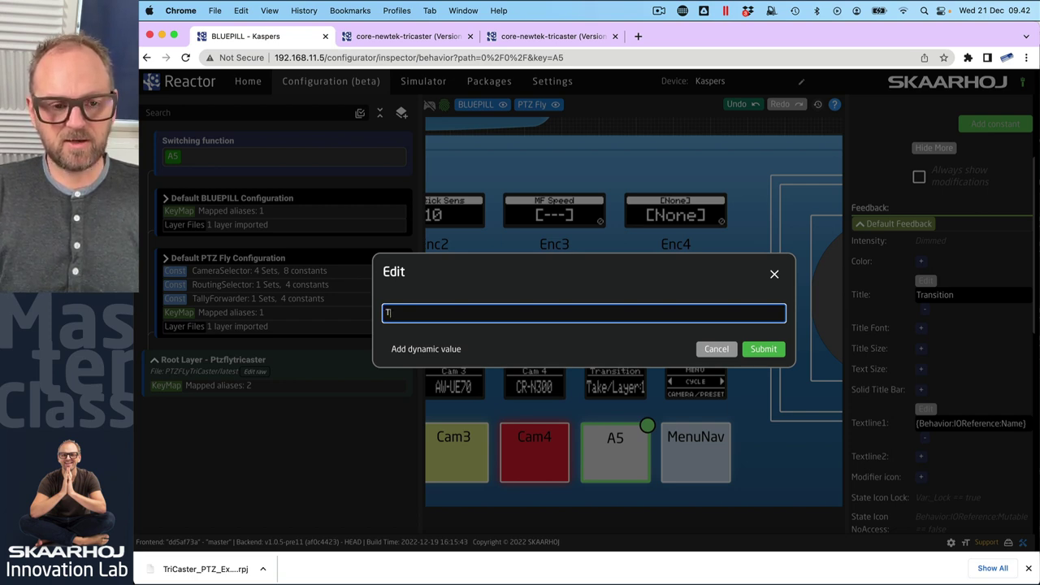
type("TAKE!")
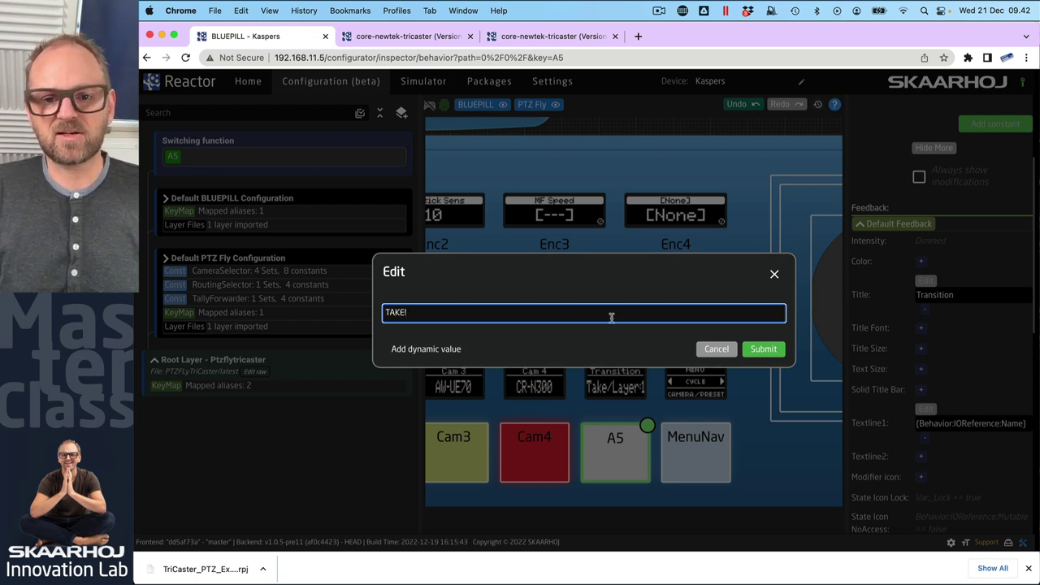
left_click(764, 350)
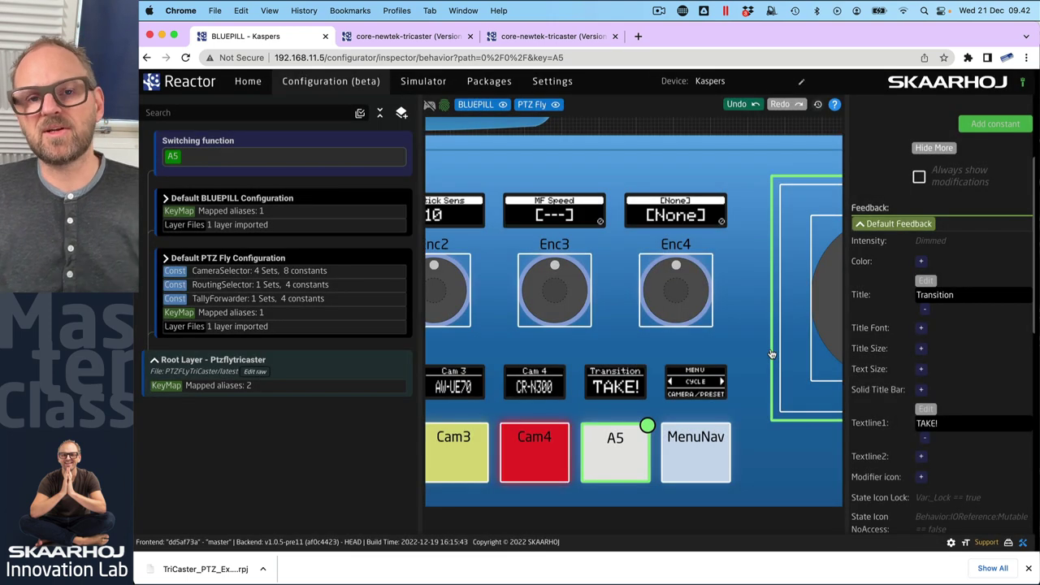
Step: Add a color to A5's Default Feedback and set it to PURPLE
left_click(921, 261)
left_click(935, 262)
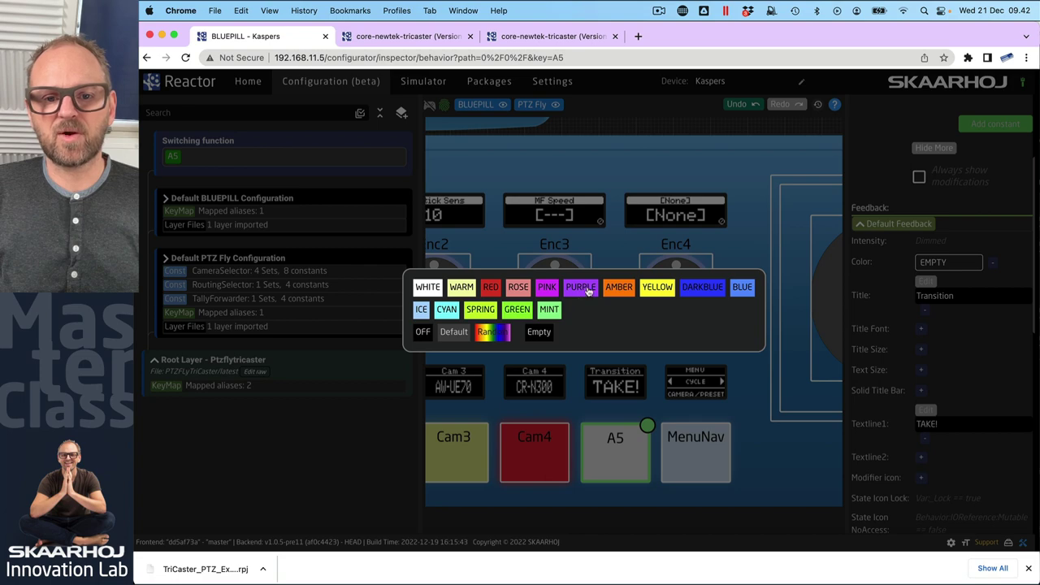
left_click(588, 291)
scroll(853, 276, "down", 1)
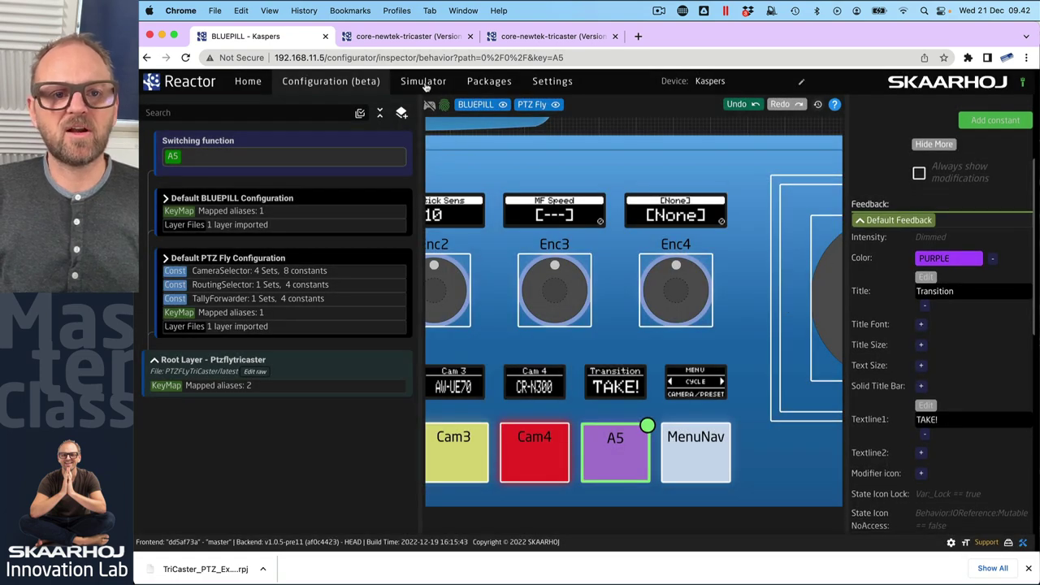
Step: Open the simulator and test the purple TAKE! button by triggering it several times
left_click(423, 81)
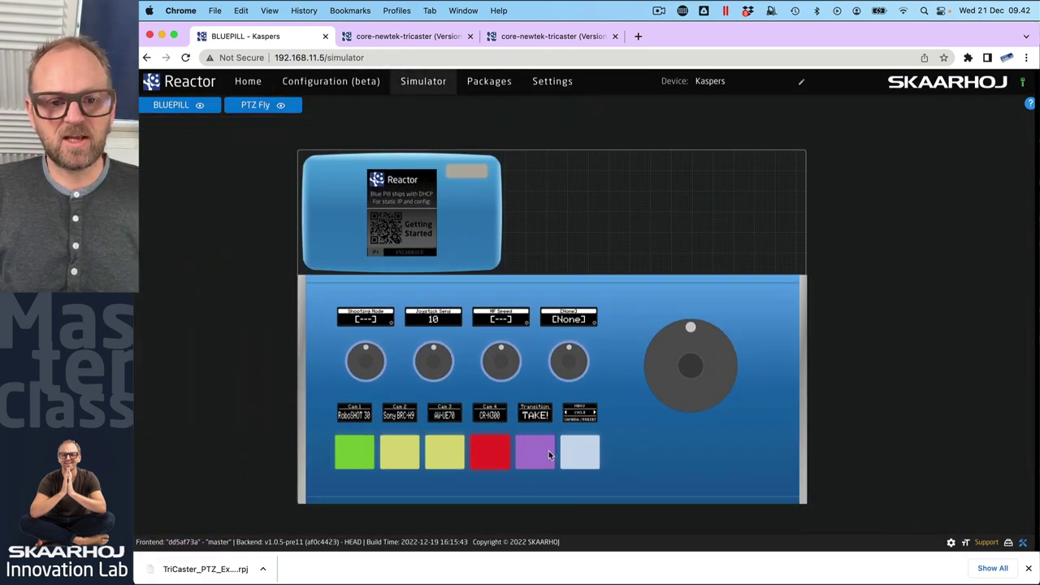
scroll(549, 451, "up", 5)
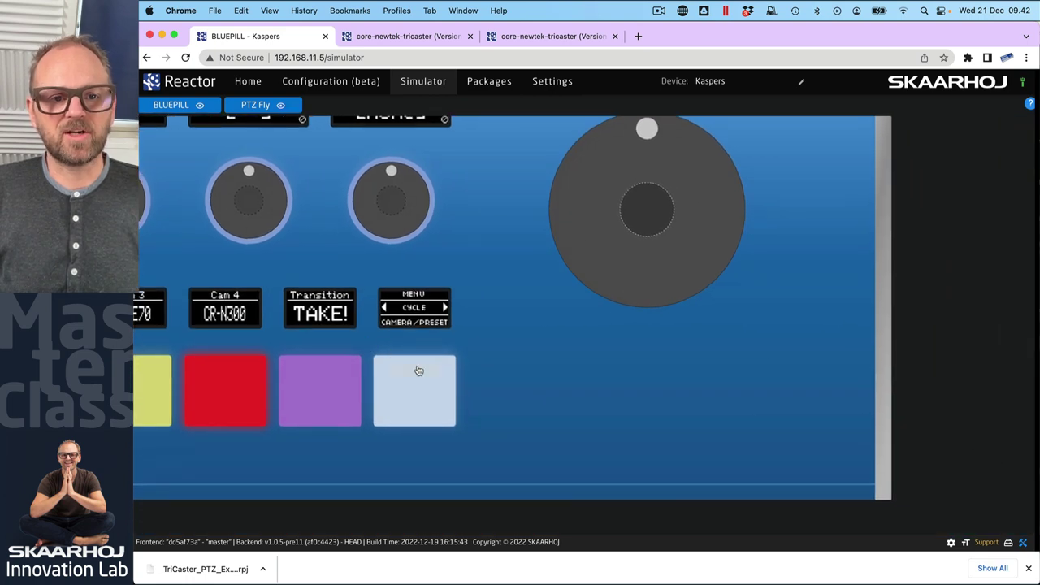
left_click(324, 406)
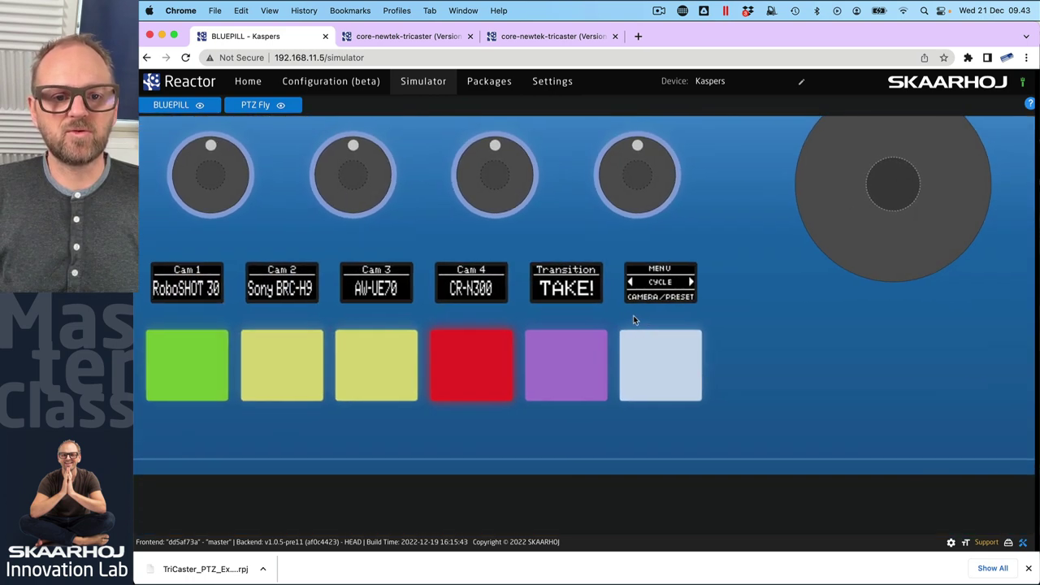
left_click(580, 382)
left_click(577, 386)
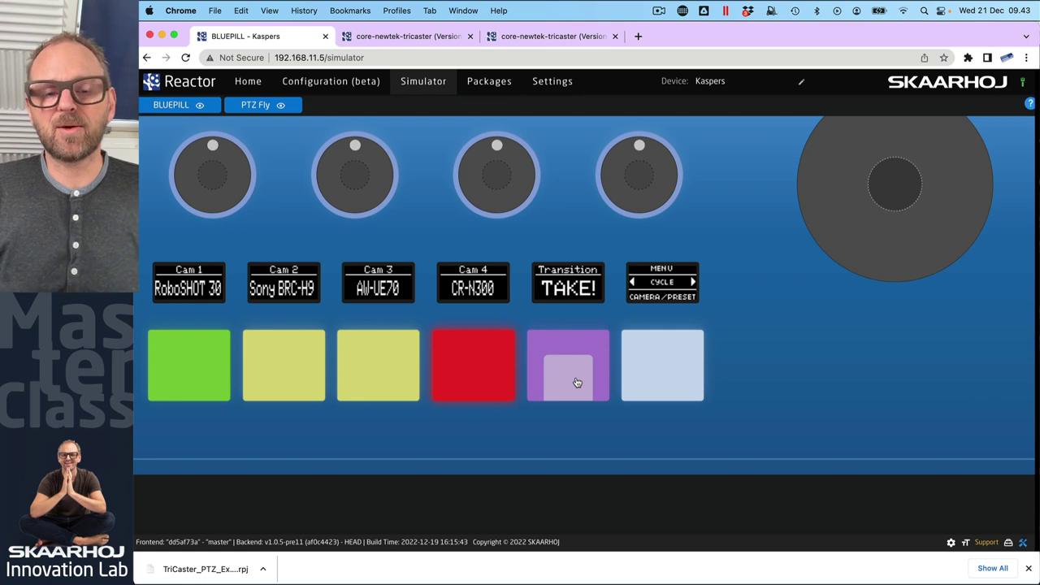
Step: Return to the configuration and examine the A5 button on the PTZ Fly panel
left_click(333, 81)
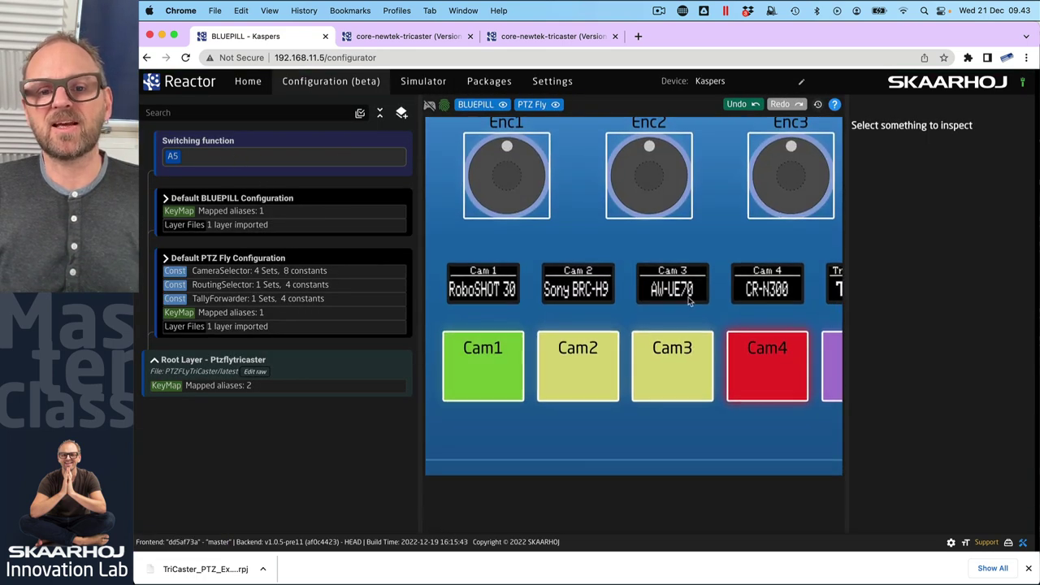
scroll(675, 290, "down", 3)
left_click_drag(694, 269, 592, 378)
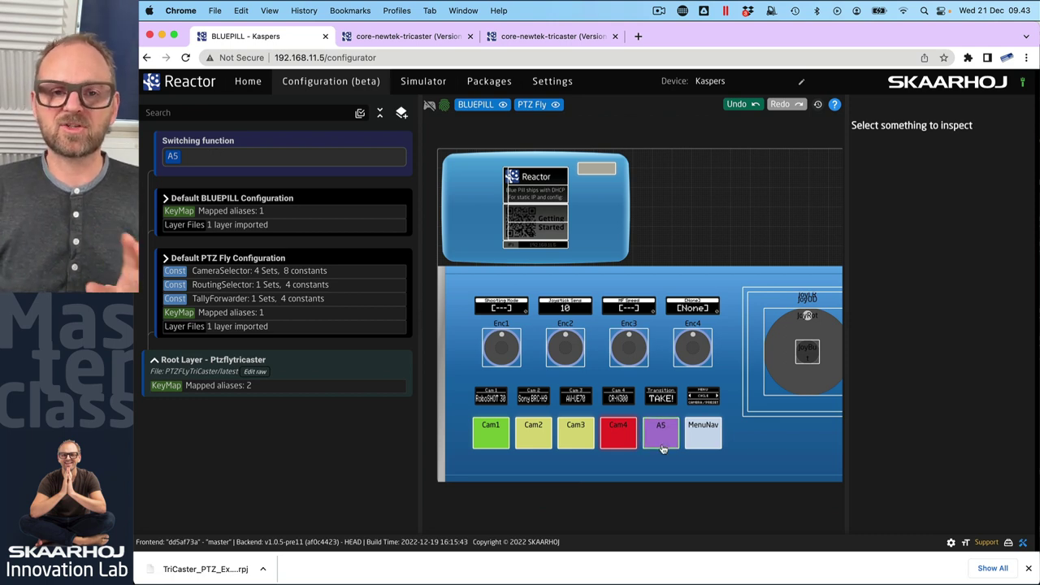
scroll(662, 448, "up", 2)
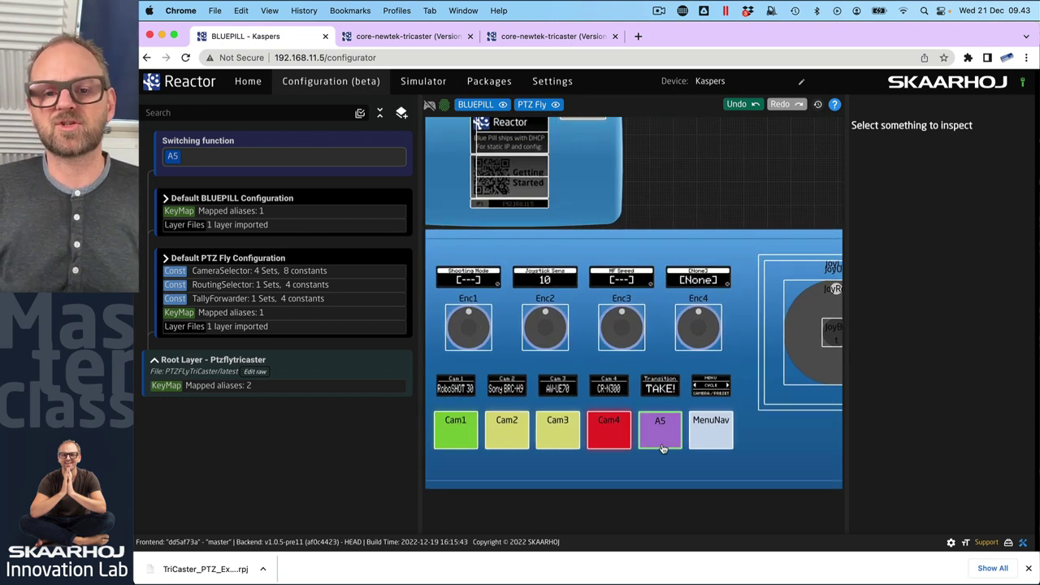